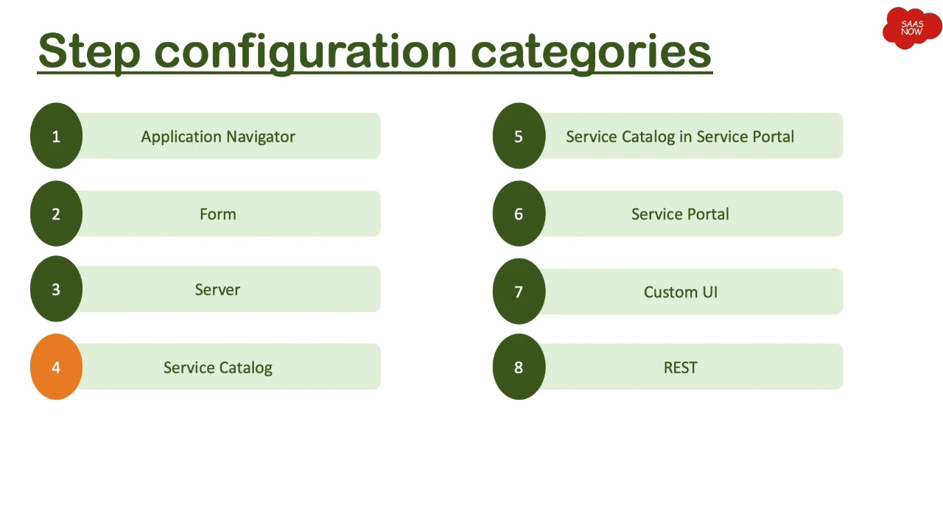
{"action": "key", "text": "Right"}
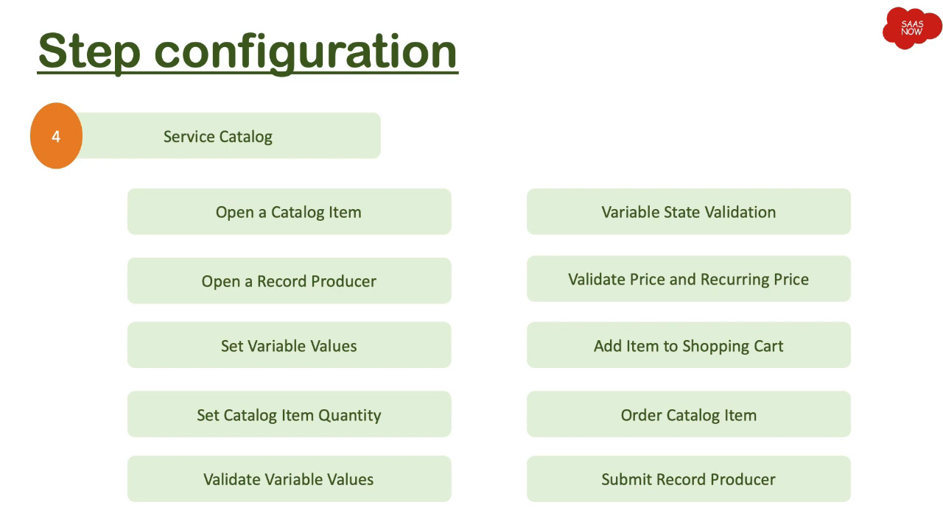
{"action": "key", "text": "Right"}
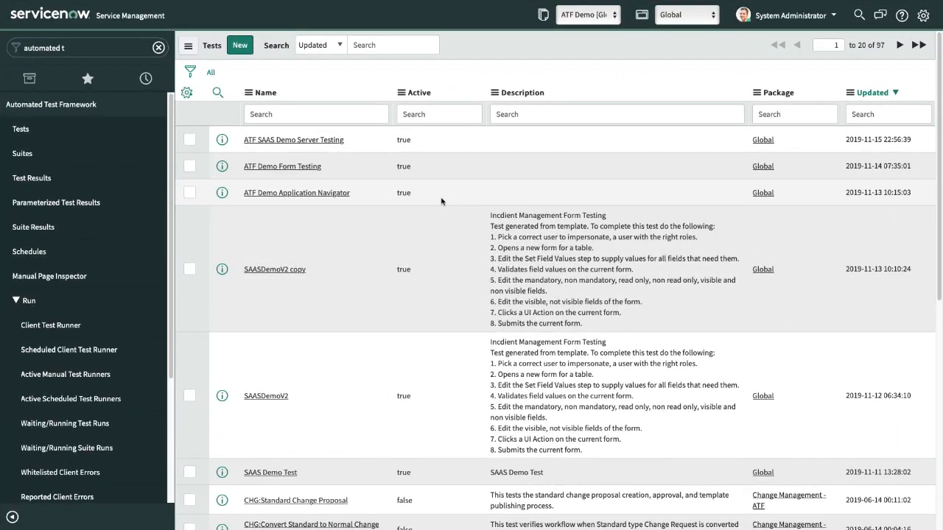
Step: Create a new test named "ATF Demo Service Catalog Testing" and save it
{"action": "left_click", "coordinate": [241, 46]}
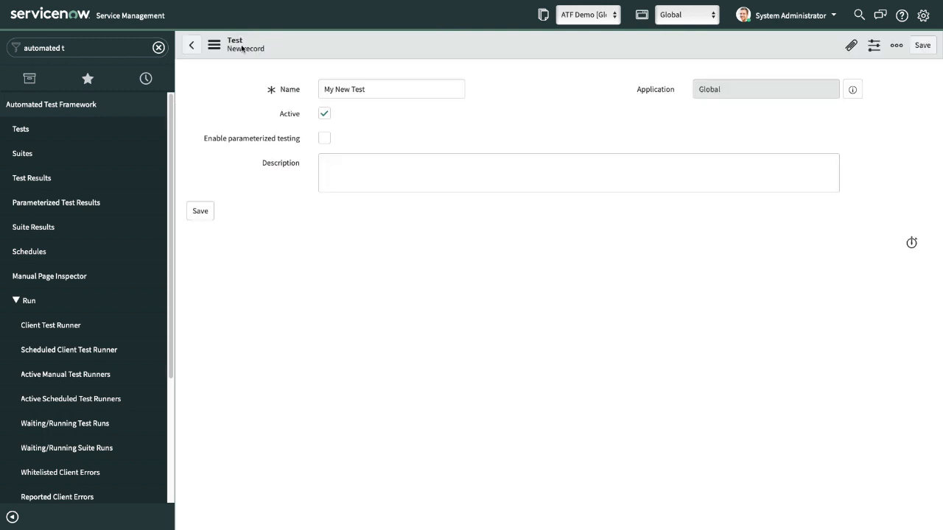
{"action": "triple_click", "coordinate": [396, 87]}
{"action": "type", "text": "ATF Demo Ser"}
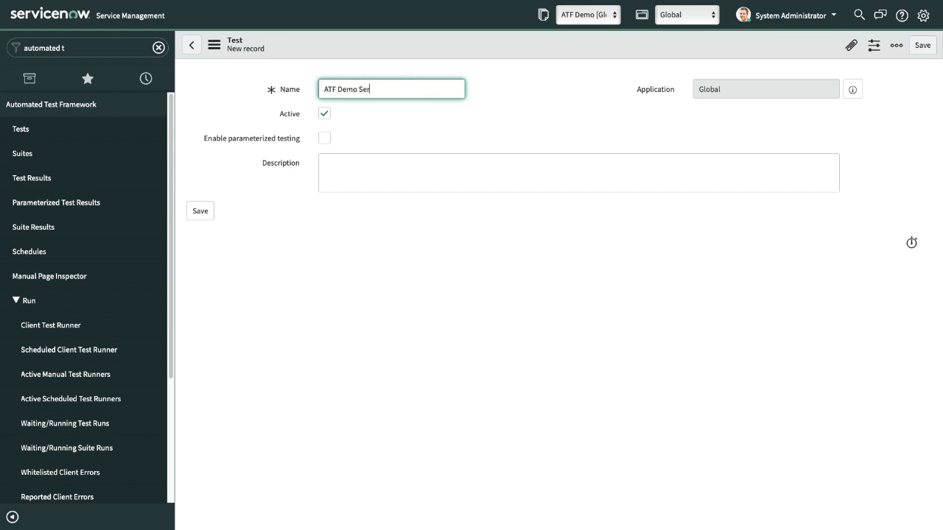
{"action": "type", "text": "viee Catalog Testing"}
{"action": "left_click", "coordinate": [504, 69]}
{"action": "right_click", "coordinate": [515, 46]}
{"action": "left_click", "coordinate": [541, 56]}
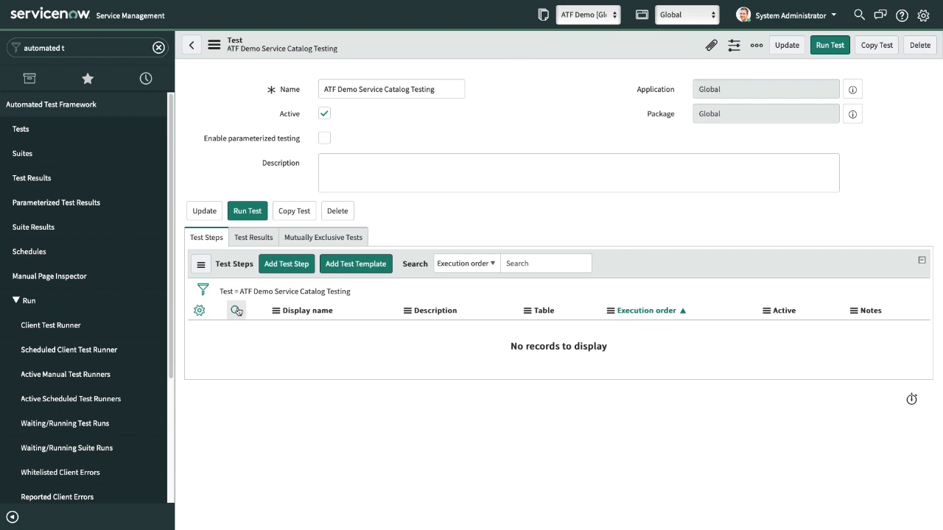
Step: Add an Open a Catalog Item test step from the Service Catalog category with Sample Item as the catalog item
{"action": "left_click", "coordinate": [287, 264]}
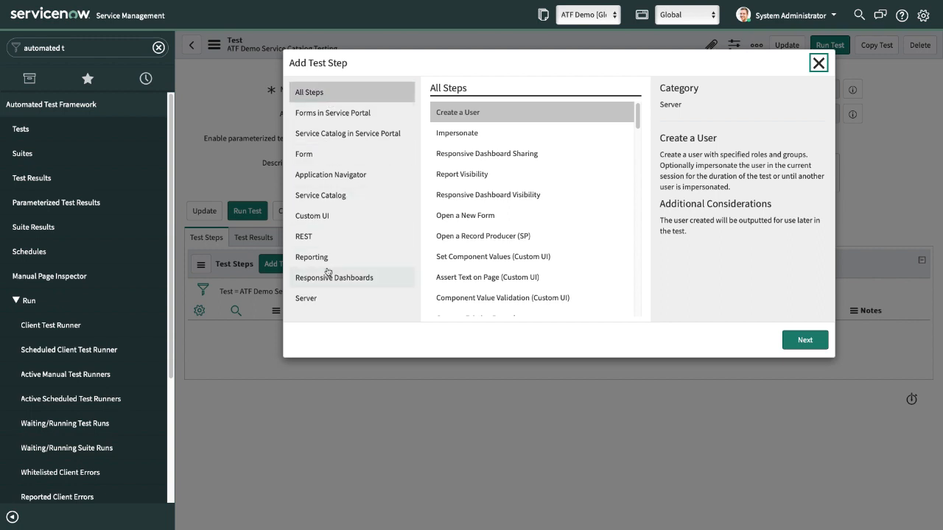
{"action": "left_click", "coordinate": [331, 203]}
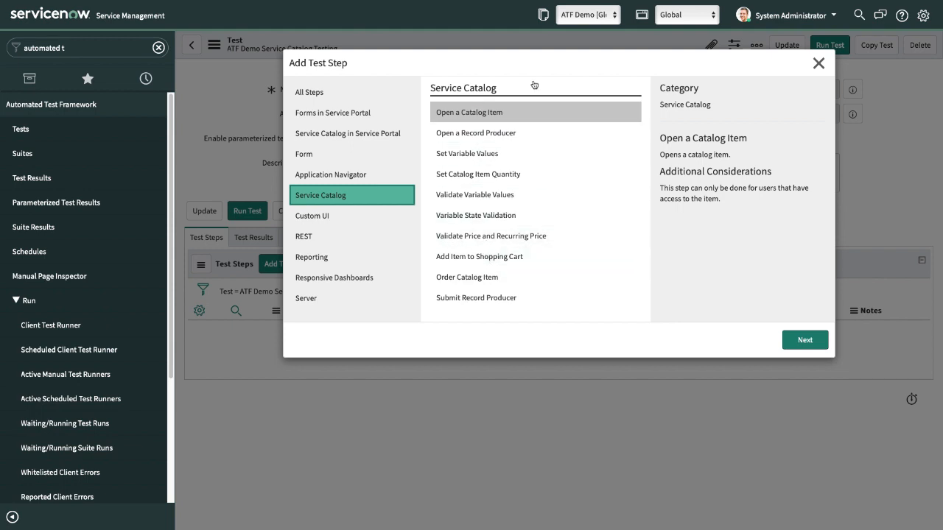
{"action": "left_click", "coordinate": [469, 119]}
{"action": "left_click", "coordinate": [805, 340]}
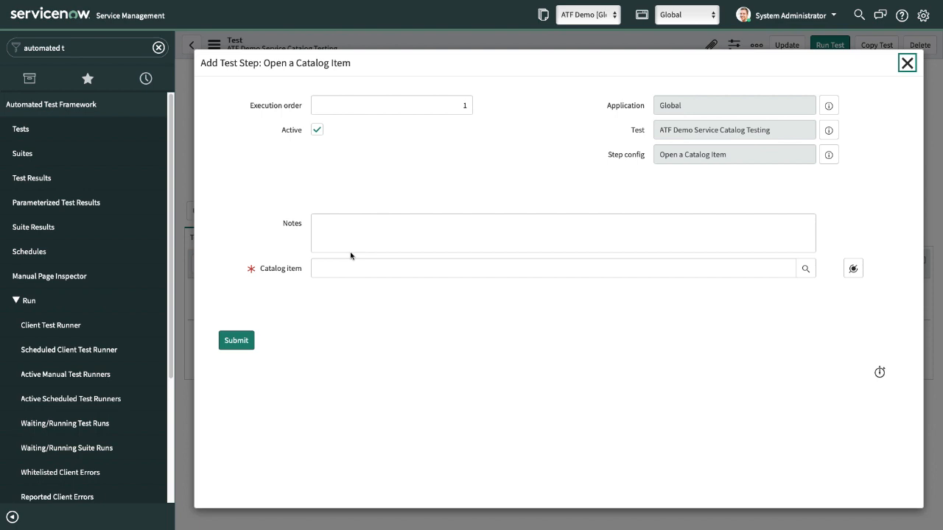
{"action": "left_click", "coordinate": [447, 273]}
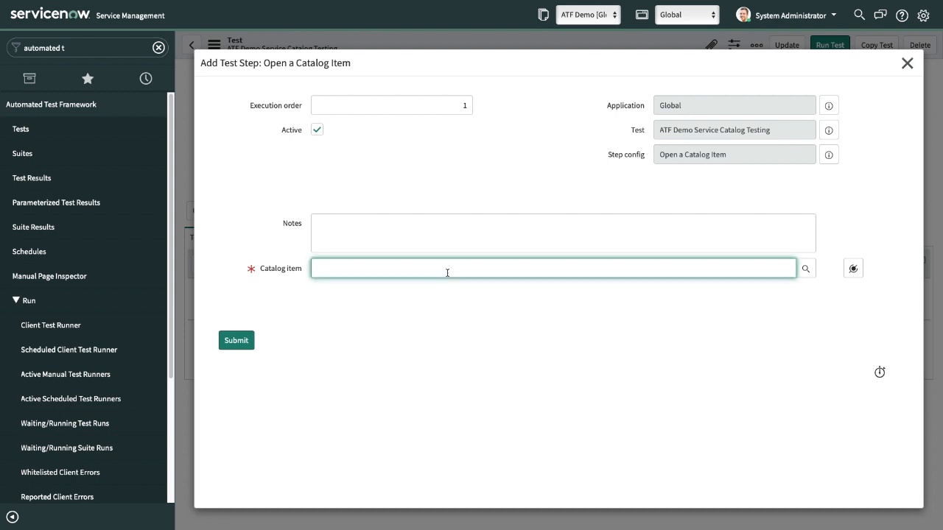
{"action": "type", "text": "sample"}
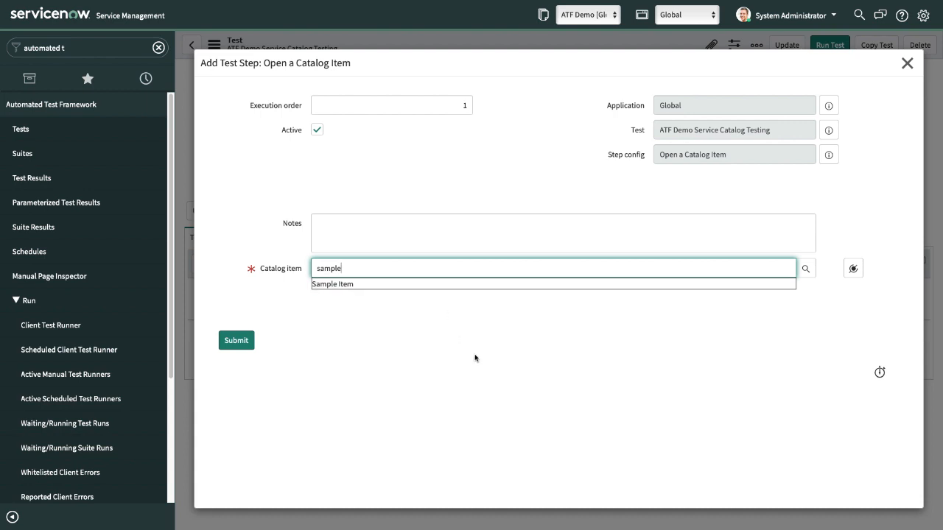
{"action": "left_click", "coordinate": [403, 285]}
{"action": "left_click", "coordinate": [435, 168]}
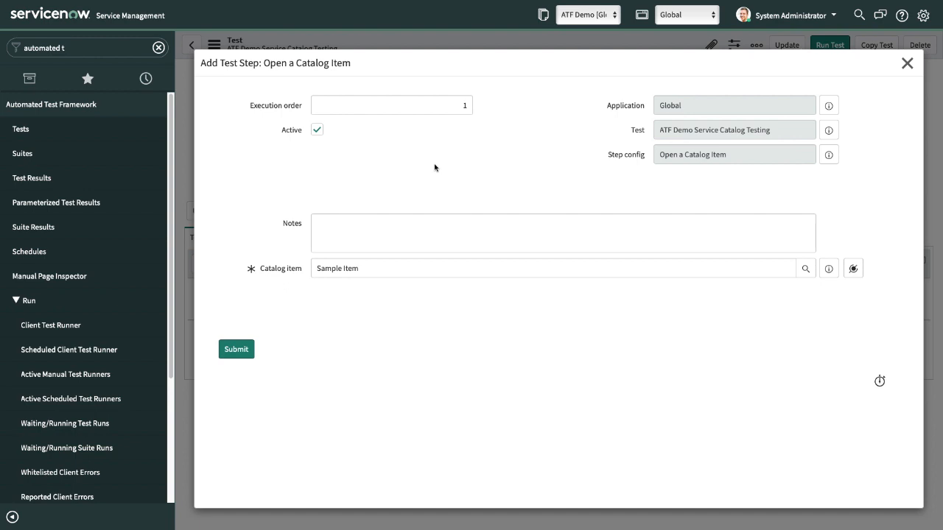
{"action": "left_click", "coordinate": [238, 350]}
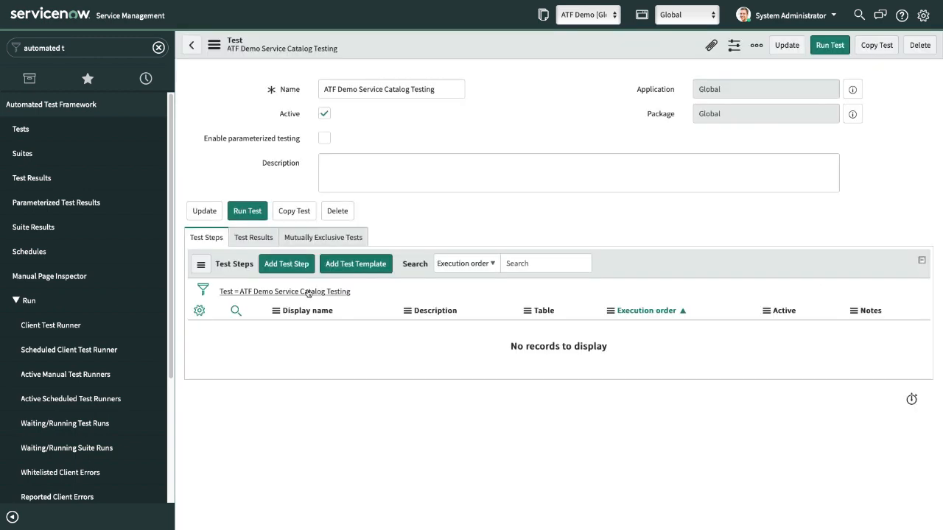
Step: Start a Set Variable Values test step from the Service Catalog category, inserted after Step 1 - Open a Catalog Item
{"action": "left_click", "coordinate": [284, 265]}
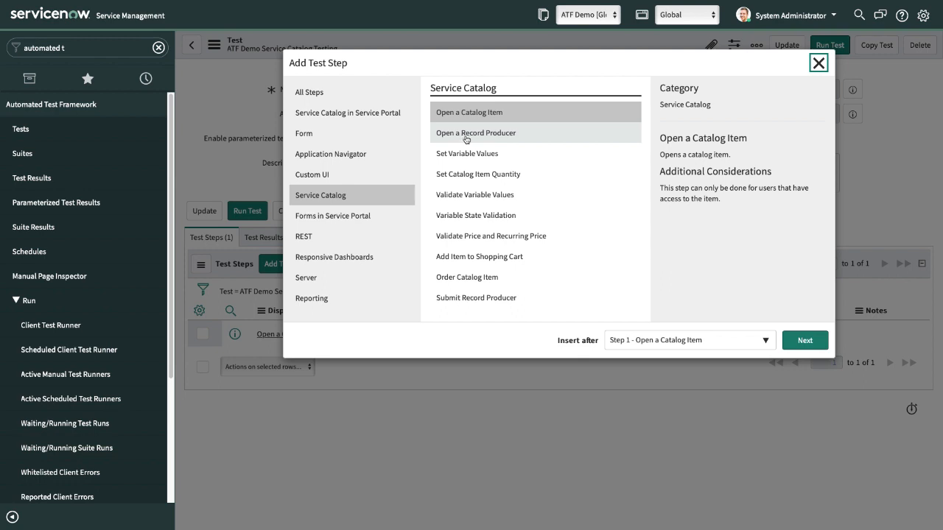
{"action": "left_click", "coordinate": [486, 154]}
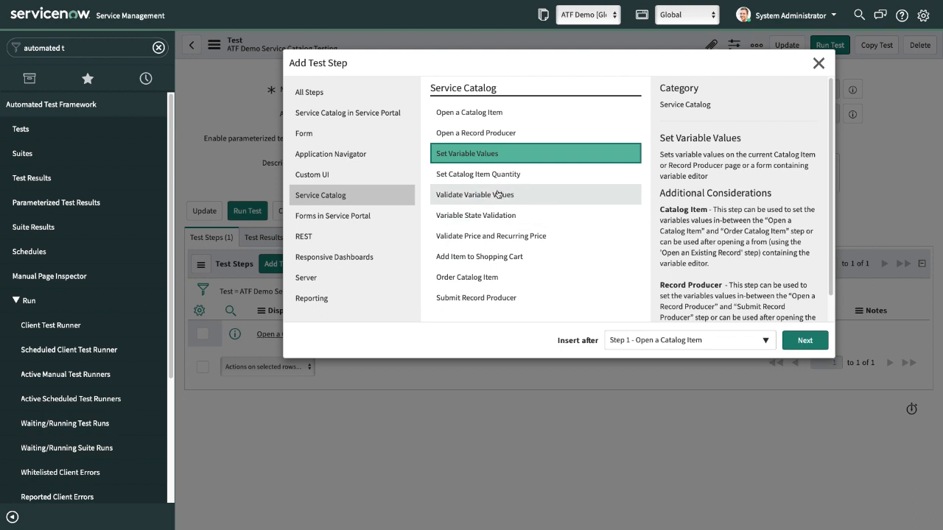
{"action": "left_click", "coordinate": [464, 200]}
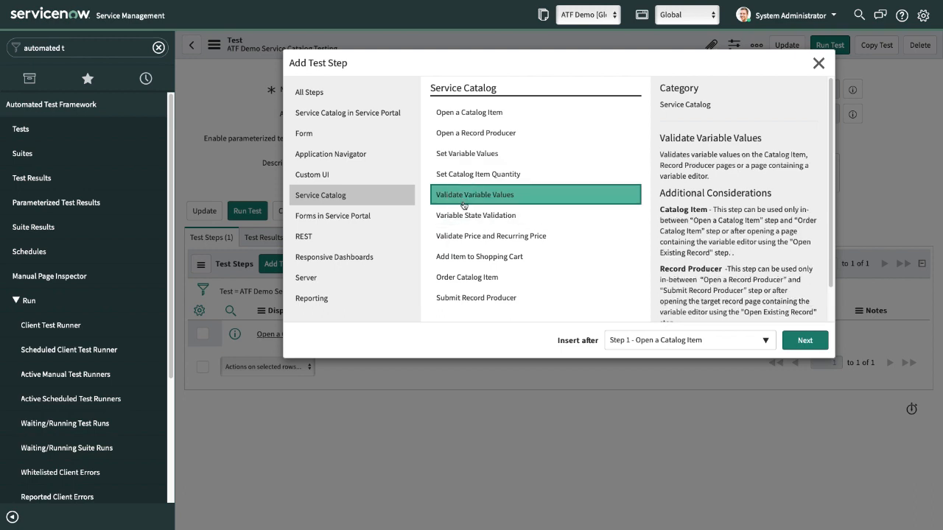
{"action": "left_click", "coordinate": [470, 218]}
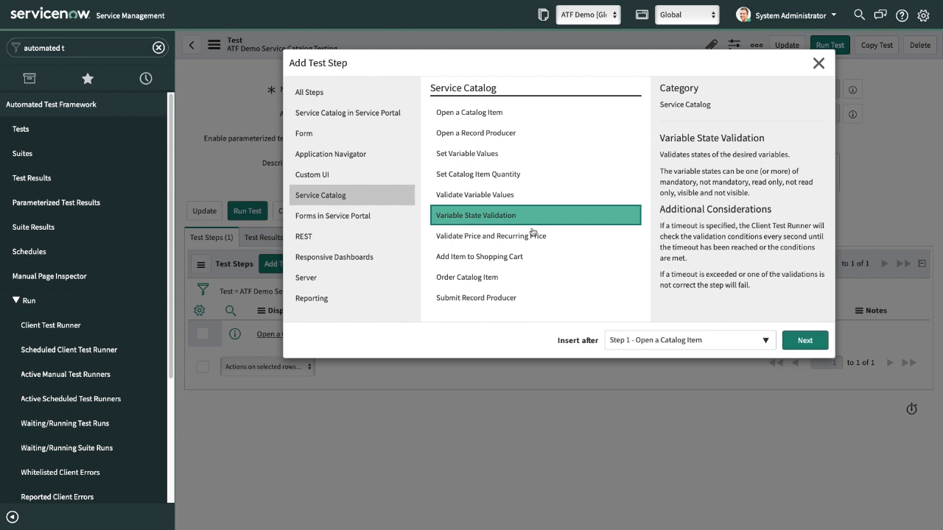
{"action": "left_click", "coordinate": [475, 155]}
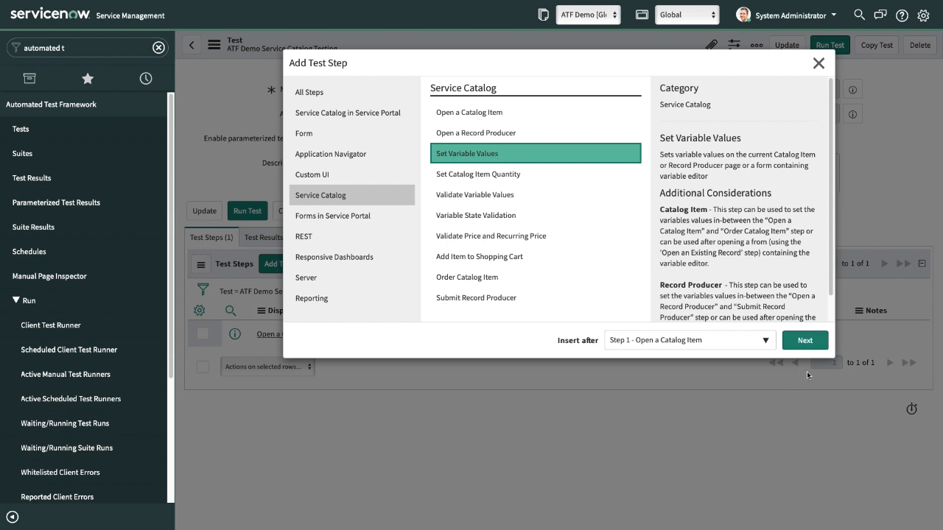
{"action": "left_click", "coordinate": [800, 344]}
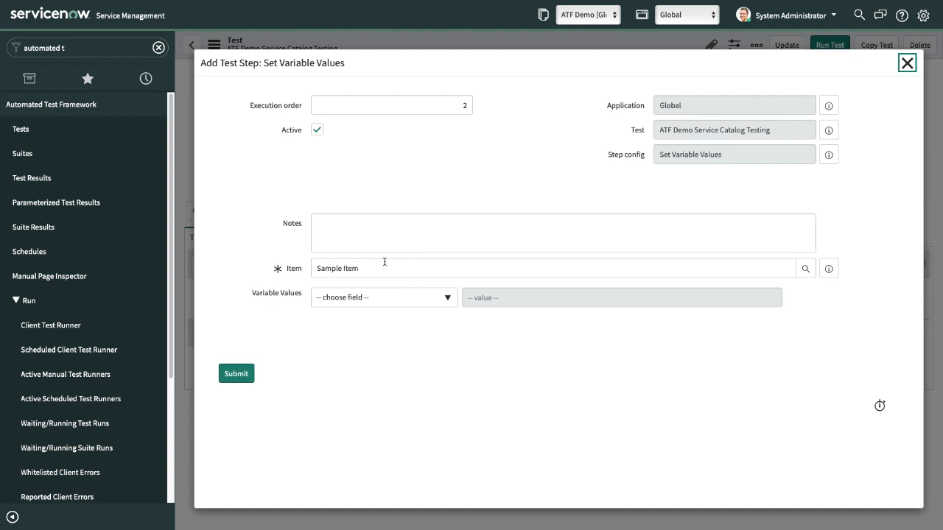
{"action": "left_click", "coordinate": [383, 297]}
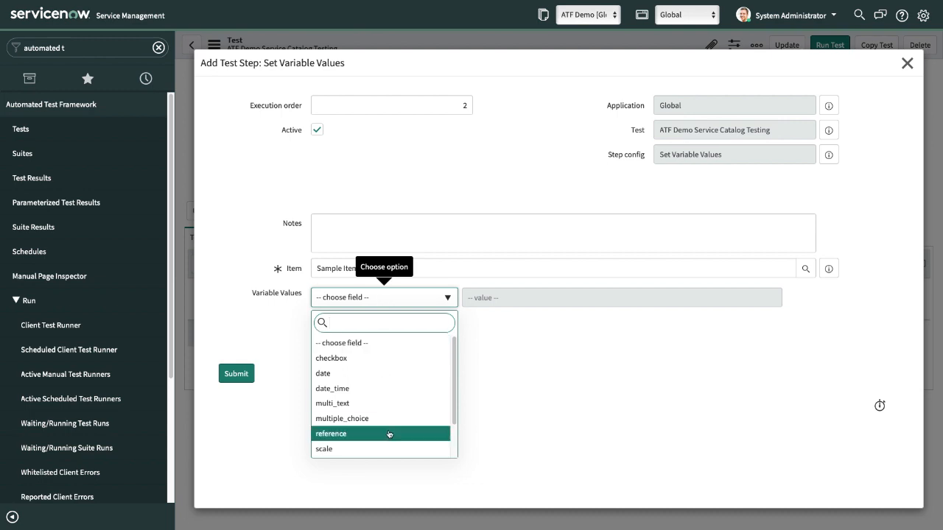
{"action": "scroll", "coordinate": [391, 383], "scroll_direction": "down", "scroll_amount": 2}
{"action": "scroll", "coordinate": [390, 377], "scroll_direction": "up", "scroll_amount": 2}
{"action": "scroll", "coordinate": [389, 388], "scroll_direction": "down", "scroll_amount": 1}
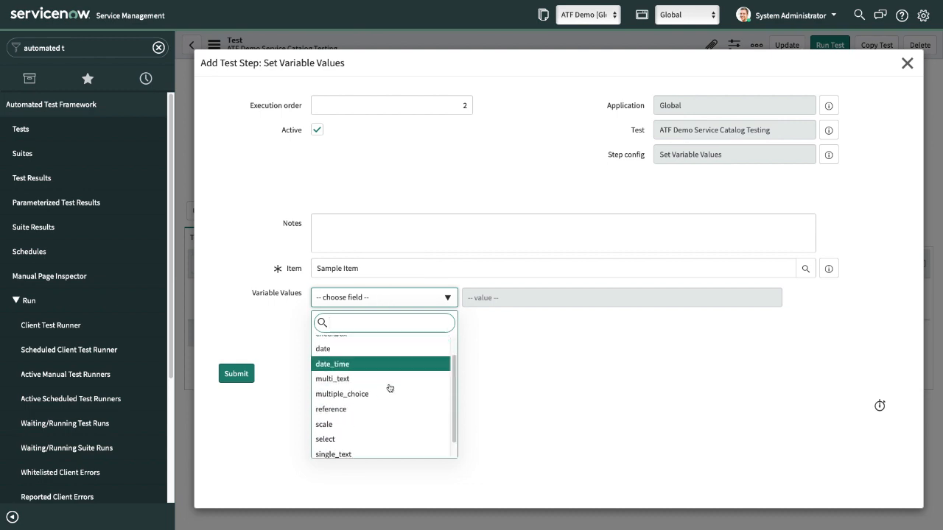
{"action": "scroll", "coordinate": [389, 388], "scroll_direction": "up", "scroll_amount": 1}
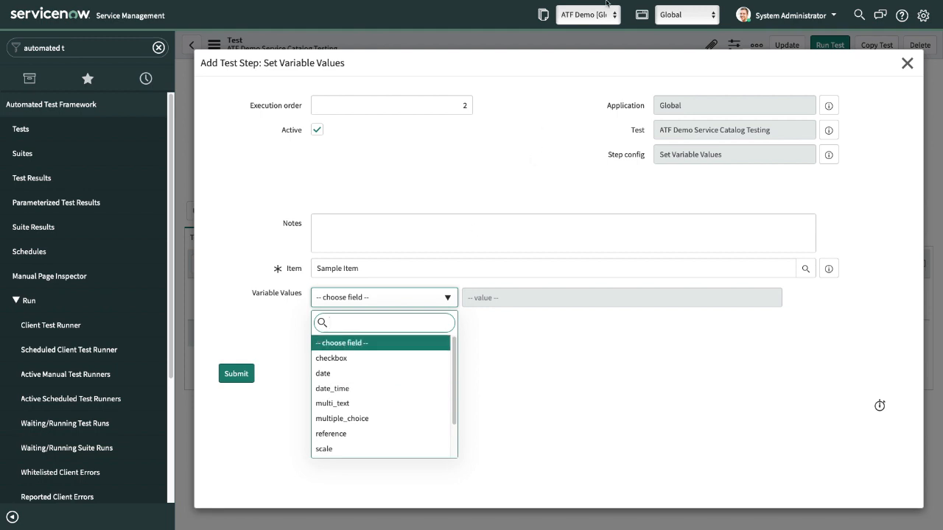
{"action": "mouse_move", "coordinate": [608, 4]}
{"action": "left_click_drag", "start_coordinate": [24, 48], "coordinate": [72, 48]}
{"action": "type", "text": "service"}
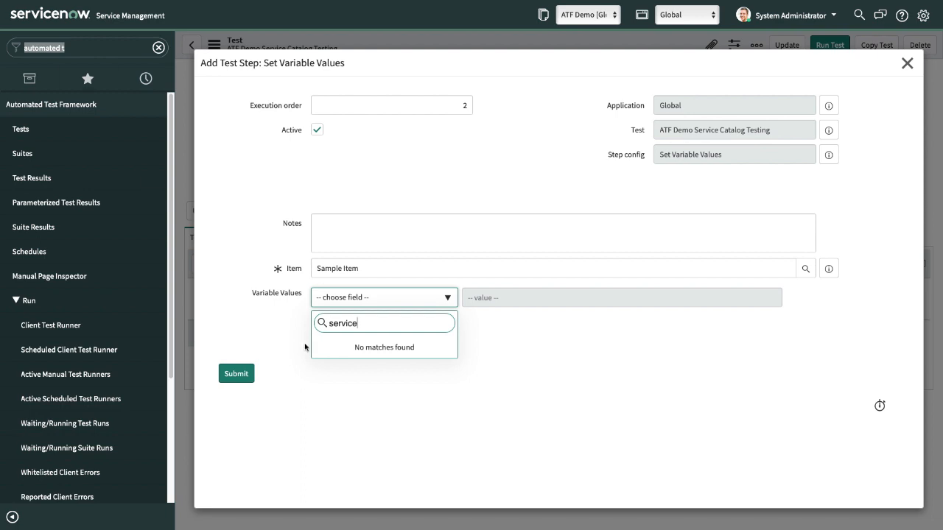
{"action": "left_click", "coordinate": [369, 392]}
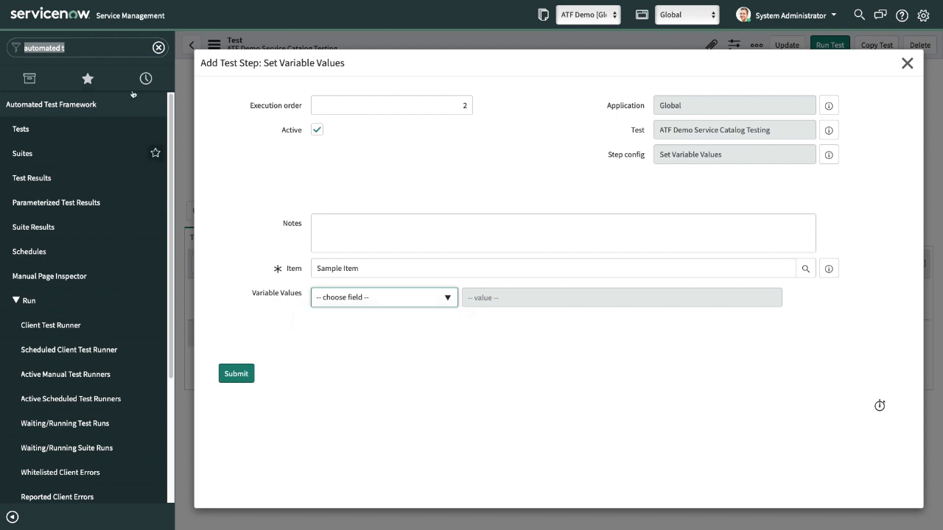
Step: Filter the application navigator for "service cata" and open Maintain Items in a separate browser tab
{"action": "left_click_drag", "start_coordinate": [98, 49], "coordinate": [22, 36]}
{"action": "type", "text": "vice"}
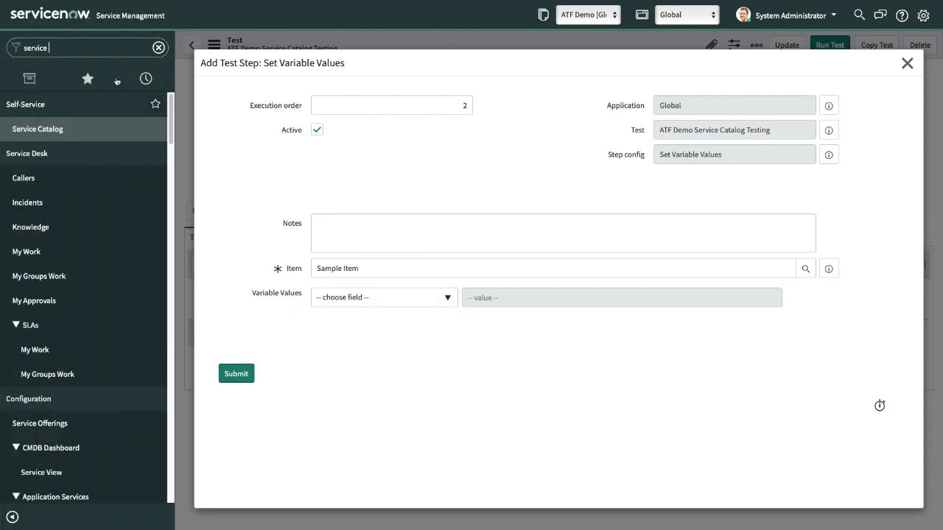
{"action": "type", "text": " cata"}
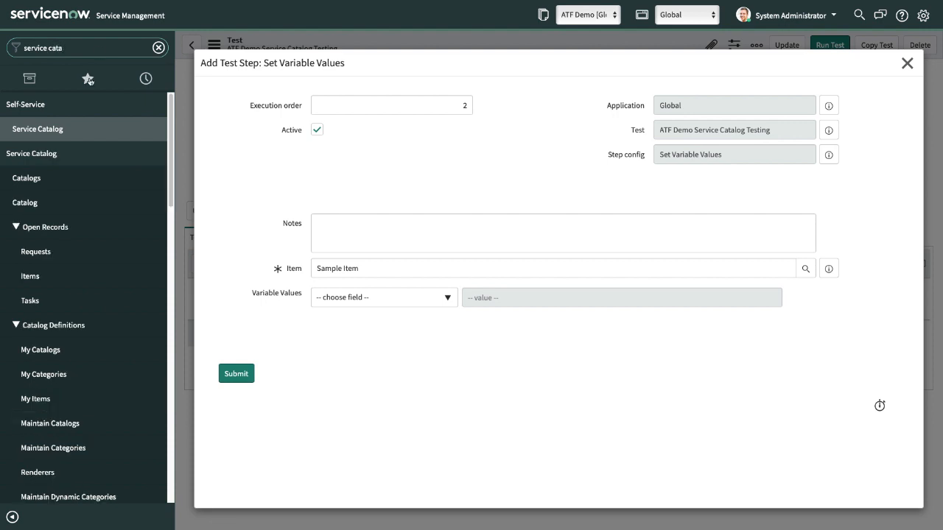
{"action": "scroll", "coordinate": [44, 354], "scroll_direction": "down", "scroll_amount": 3}
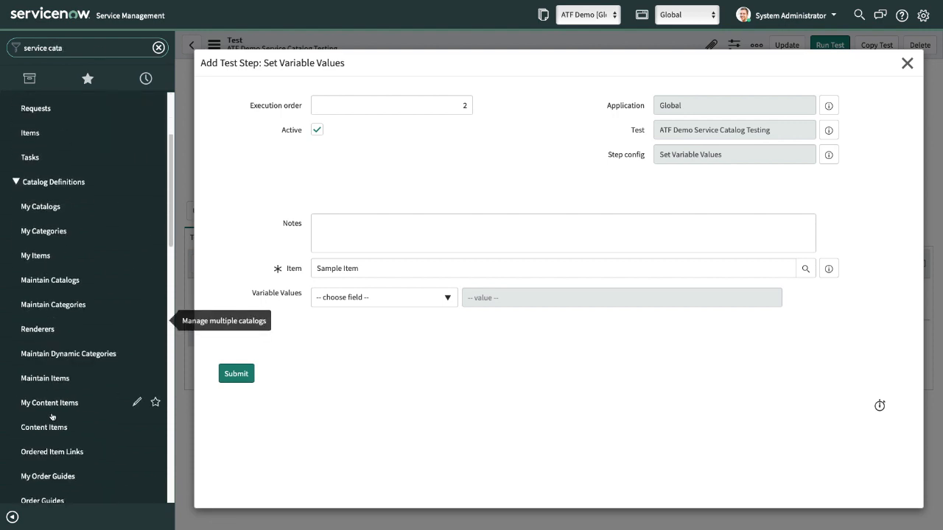
{"action": "right_click", "coordinate": [40, 380]}
{"action": "left_click", "coordinate": [79, 384]}
{"action": "left_click", "coordinate": [642, 42]}
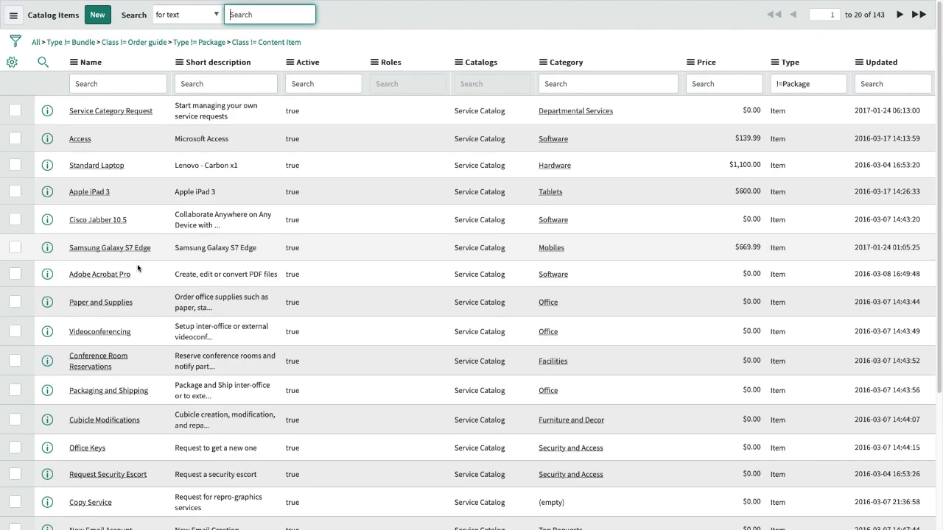
Step: Open the Sample Item record from the catalog items list and try it out as an order form
{"action": "scroll", "coordinate": [137, 264], "scroll_direction": "down", "scroll_amount": 5}
{"action": "left_click", "coordinate": [86, 418]}
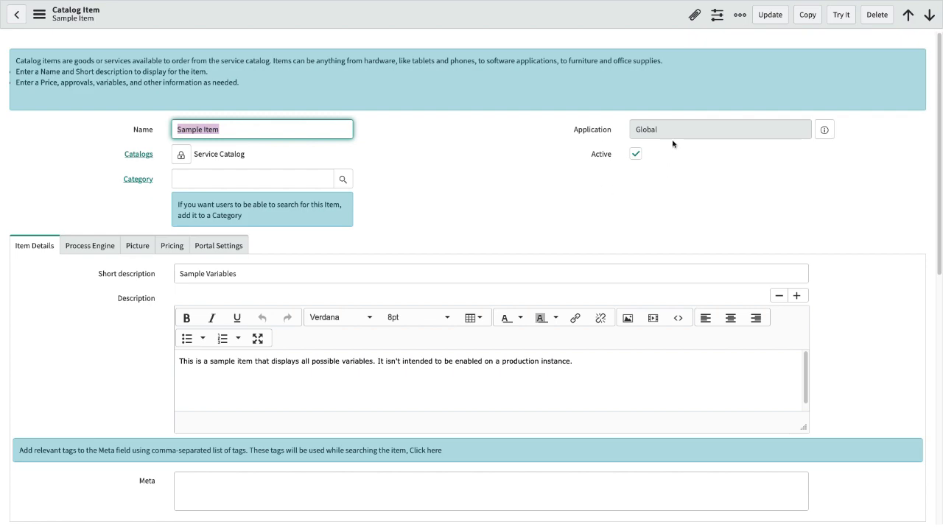
{"action": "scroll", "coordinate": [361, 250], "scroll_direction": "down", "scroll_amount": 3}
{"action": "scroll", "coordinate": [442, 221], "scroll_direction": "up", "scroll_amount": 3}
{"action": "scroll", "coordinate": [299, 333], "scroll_direction": "down", "scroll_amount": 1}
{"action": "scroll", "coordinate": [299, 333], "scroll_direction": "down", "scroll_amount": 8}
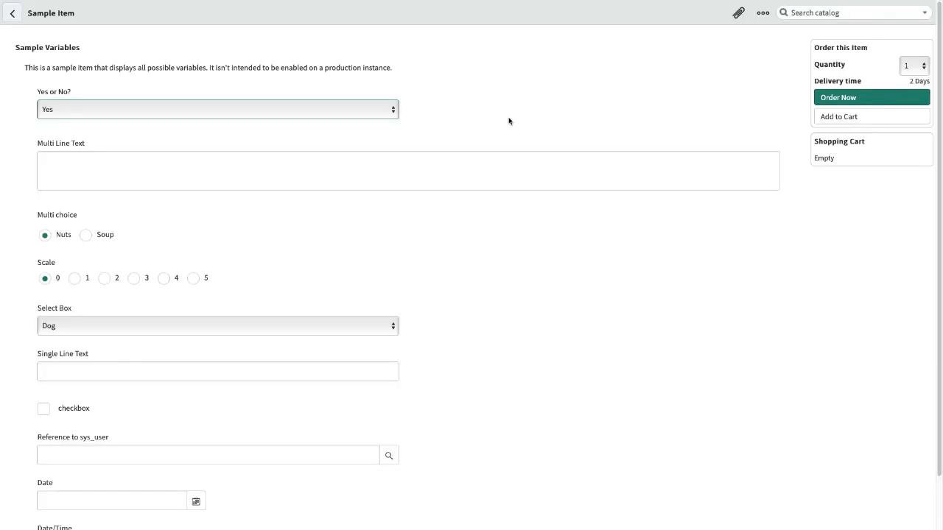
Step: Examine the Sample Item's variables and its Yes or No? choices, and return to the Set Variable Values test step
{"action": "scroll", "coordinate": [343, 177], "scroll_direction": "down", "scroll_amount": 1}
{"action": "scroll", "coordinate": [324, 181], "scroll_direction": "up", "scroll_amount": 1}
{"action": "scroll", "coordinate": [131, 183], "scroll_direction": "down", "scroll_amount": 1}
{"action": "scroll", "coordinate": [101, 200], "scroll_direction": "up", "scroll_amount": 1}
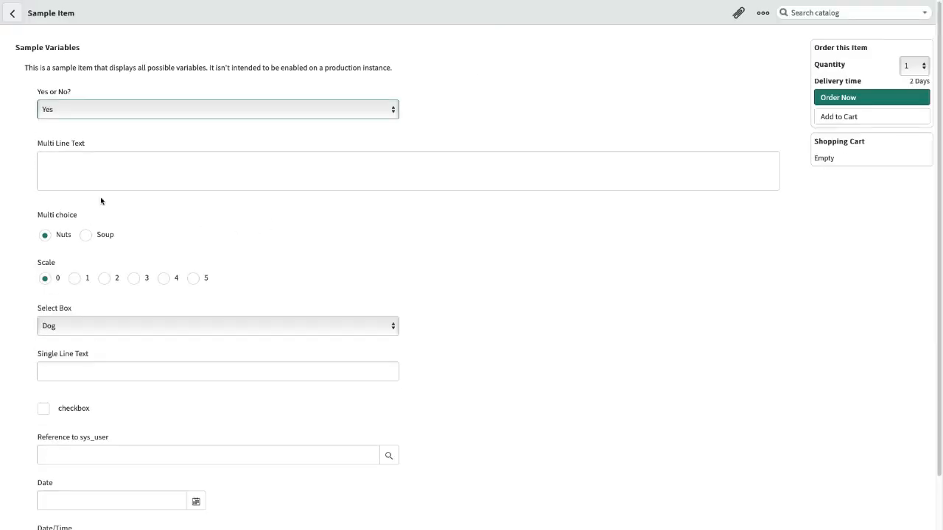
{"action": "left_click", "coordinate": [65, 109]}
{"action": "left_click", "coordinate": [552, 96]}
{"action": "left_click", "coordinate": [57, 110]}
{"action": "left_click", "coordinate": [524, 97]}
{"action": "mouse_move", "coordinate": [454, 15]}
{"action": "left_click", "coordinate": [289, 36]}
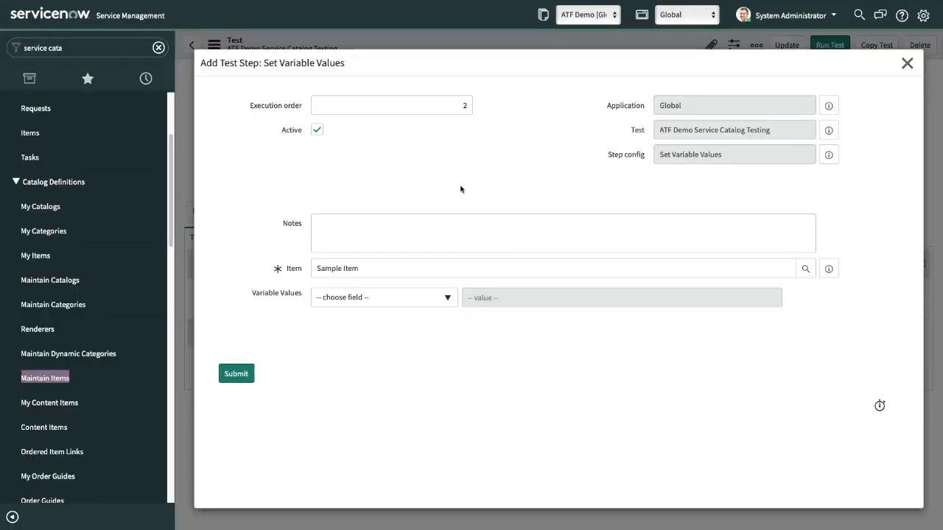
Step: Add the yes_no variable to the step's Variable Values and set it to No
{"action": "left_click", "coordinate": [373, 299]}
{"action": "type", "text": "ye"}
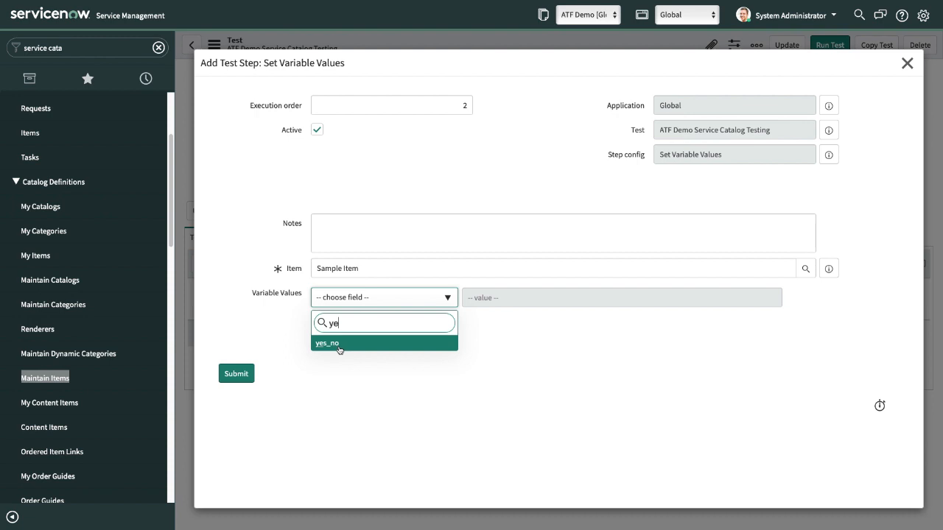
{"action": "left_click", "coordinate": [339, 346]}
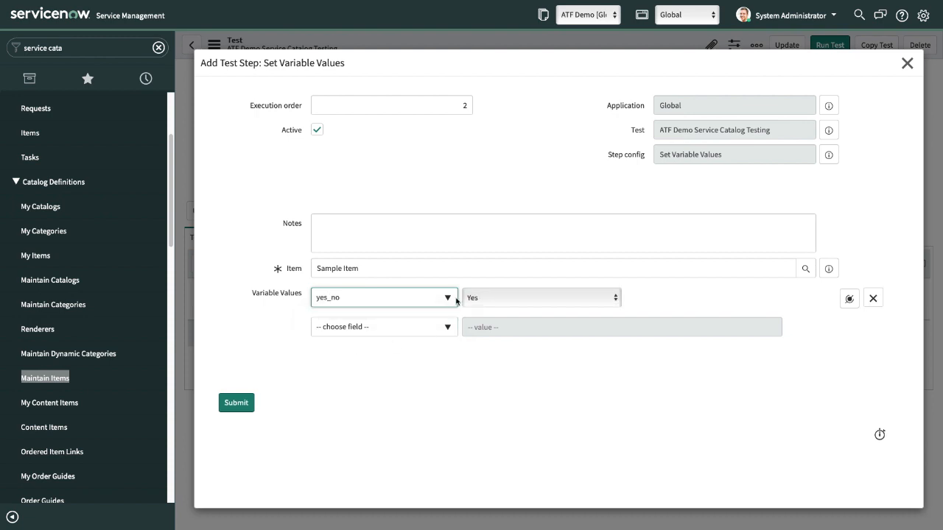
{"action": "left_click", "coordinate": [490, 298]}
{"action": "left_click", "coordinate": [483, 307]}
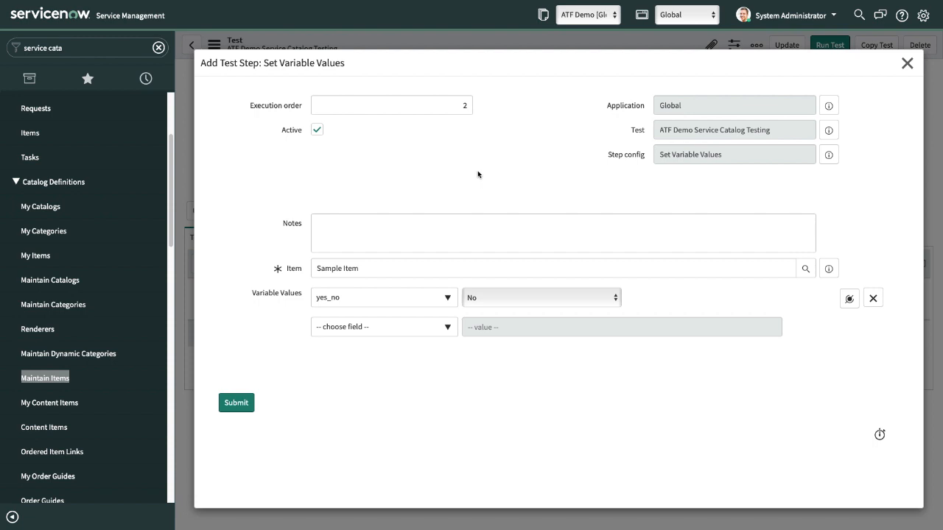
Step: Check the next field on the Sample Item form and add the multi_text variable to the step's Variable Values
{"action": "left_click", "coordinate": [411, 333]}
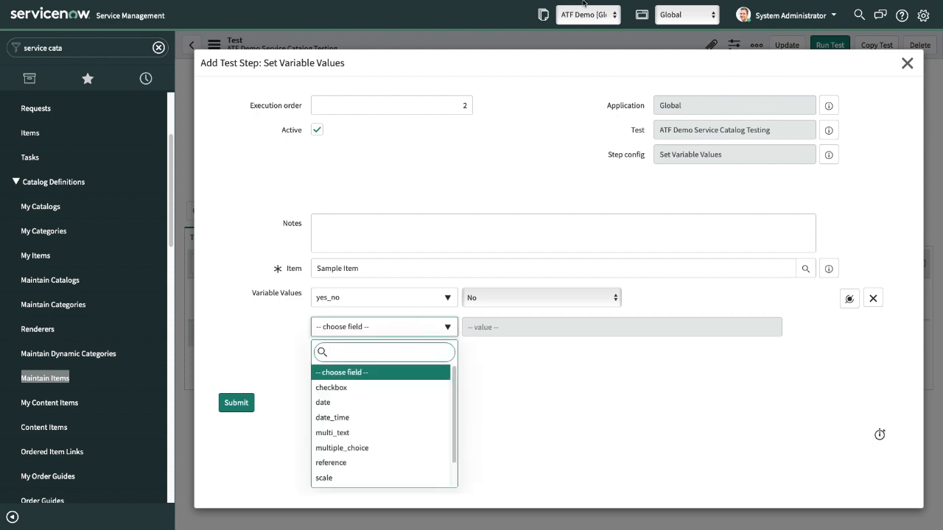
{"action": "mouse_move", "coordinate": [654, 4]}
{"action": "left_click", "coordinate": [685, 36]}
{"action": "left_click", "coordinate": [72, 179]}
{"action": "mouse_move", "coordinate": [486, 3]}
{"action": "left_click", "coordinate": [406, 34]}
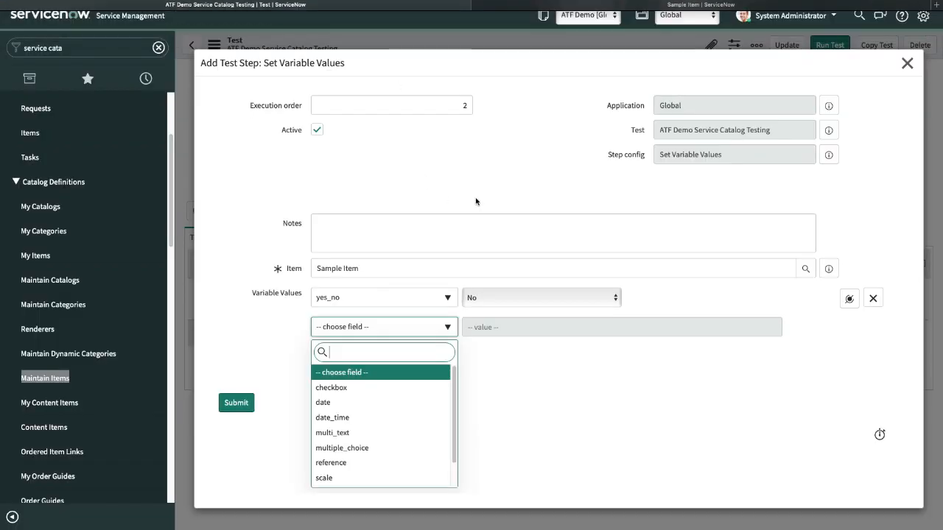
{"action": "type", "text": "mu="}
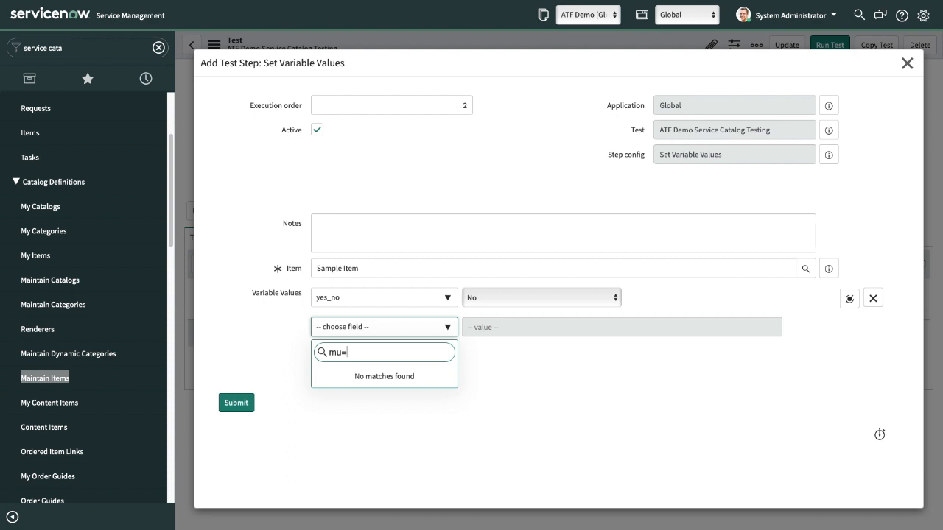
{"action": "key", "text": "BackSpace"}
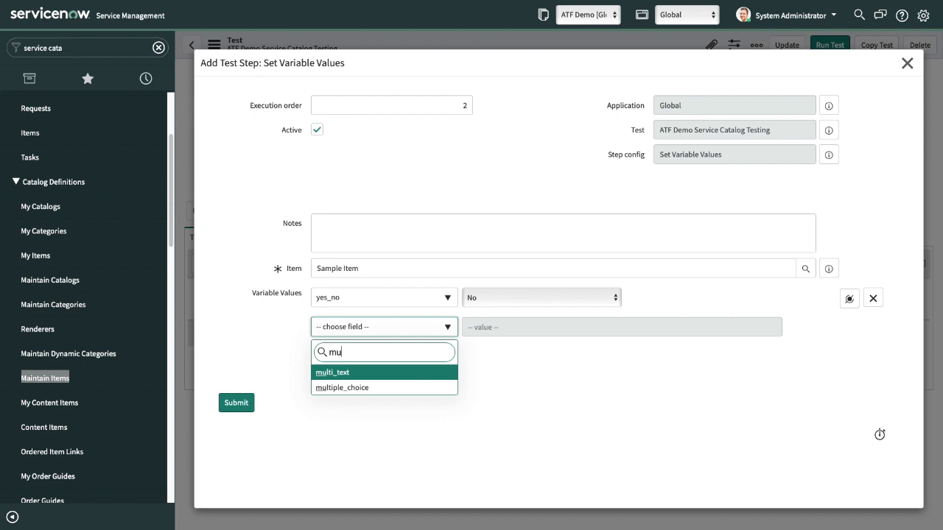
{"action": "key", "text": "Down"}
{"action": "key", "text": "Up"}
{"action": "left_click", "coordinate": [342, 373]}
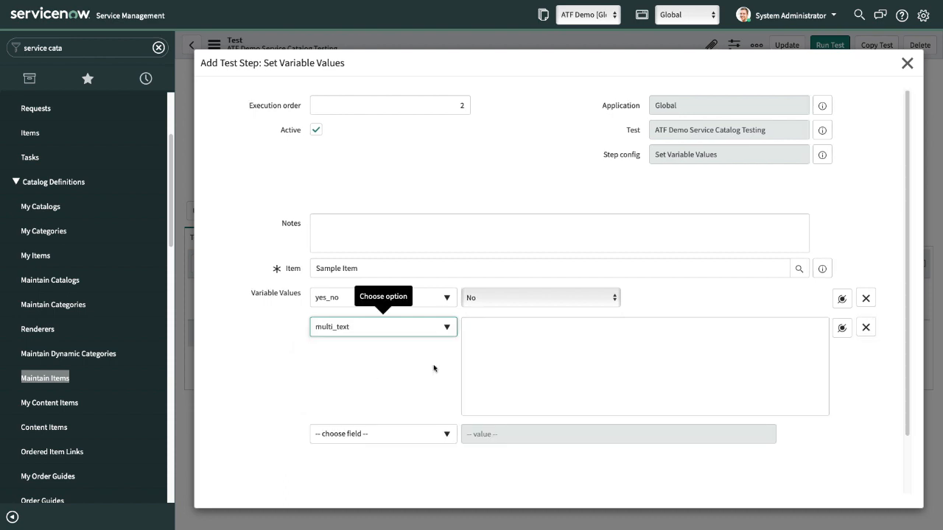
Step: Set the multi_text variable's value to "ATF Demo for SAAS"
{"action": "left_click", "coordinate": [556, 338]}
{"action": "type", "text": "ATF"}
{"action": "key", "text": "BackSpace"}
{"action": "key", "text": "BackSpace"}
{"action": "type", "text": "TF Demo for"}
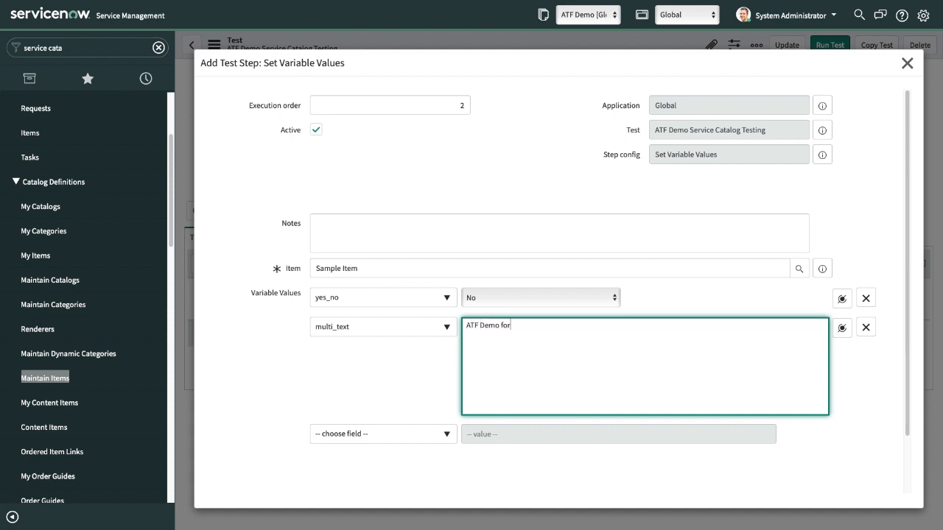
{"action": "type", "text": " SAAS"}
{"action": "left_click", "coordinate": [514, 180]}
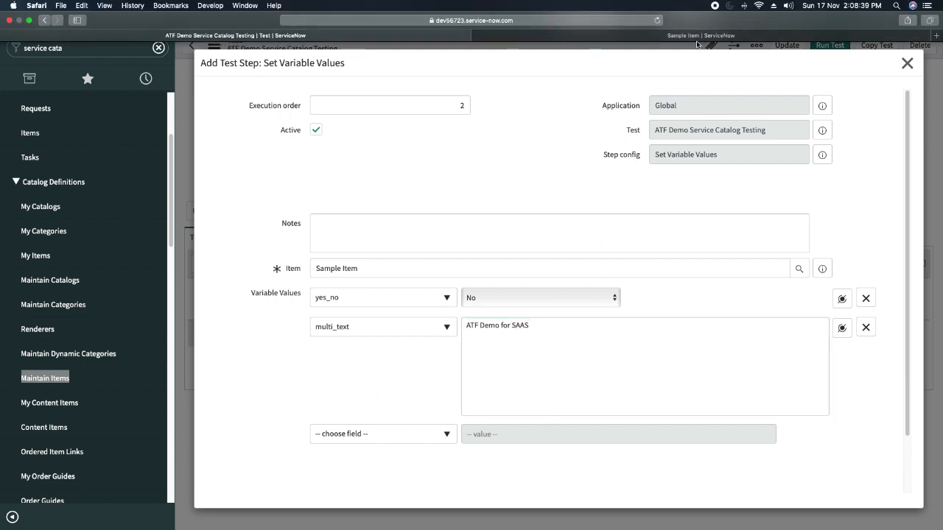
Step: Review the remaining fields on the Sample Item form, and add the multiple_choice variable with the value Soup
{"action": "left_click", "coordinate": [700, 41]}
{"action": "scroll", "coordinate": [200, 241], "scroll_direction": "down", "scroll_amount": 2}
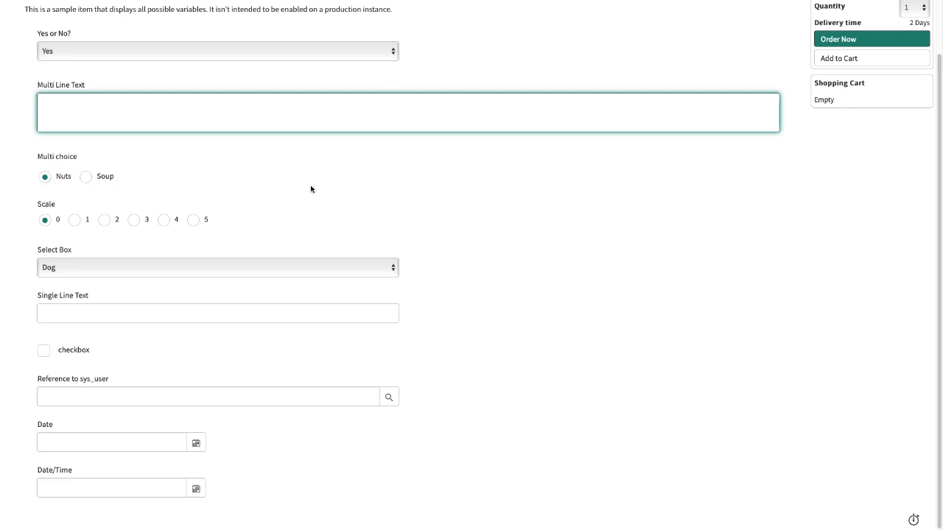
{"action": "left_click", "coordinate": [360, 433]}
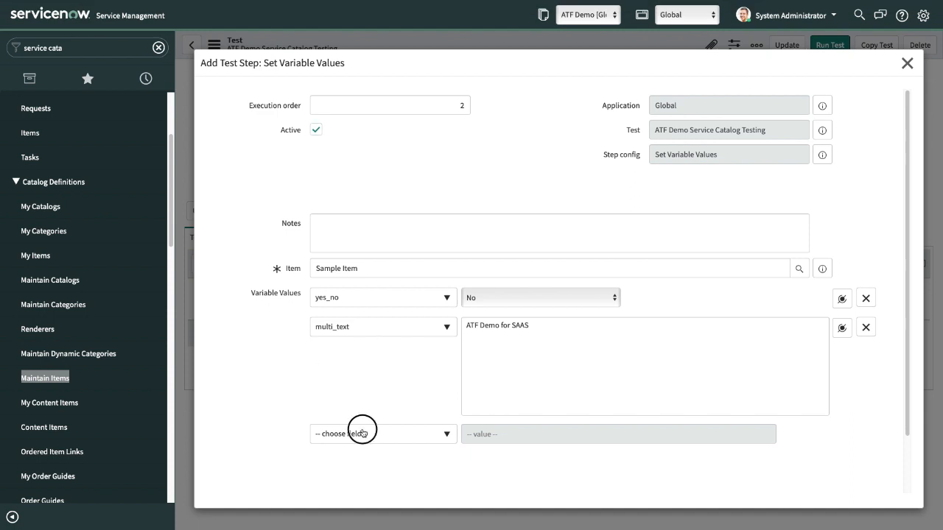
{"action": "type", "text": "mul"}
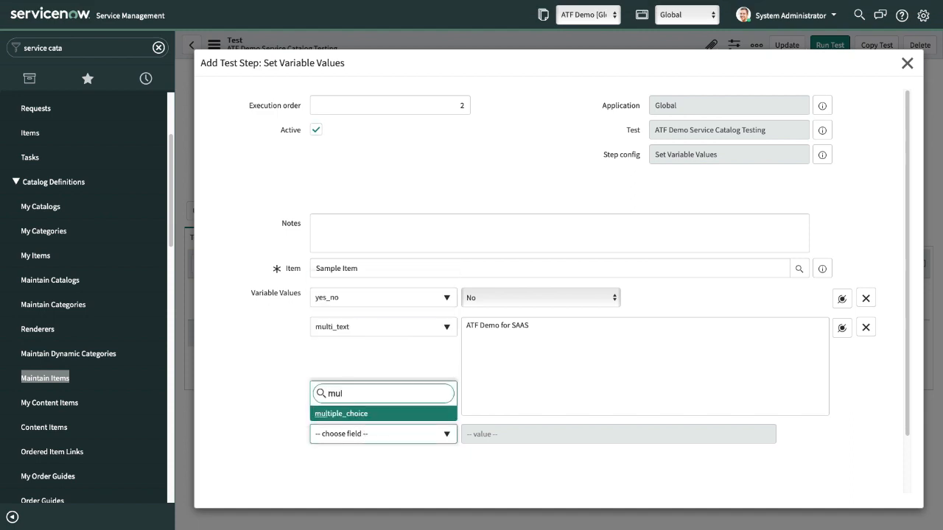
{"action": "left_click", "coordinate": [394, 413]}
{"action": "left_click", "coordinate": [501, 434]}
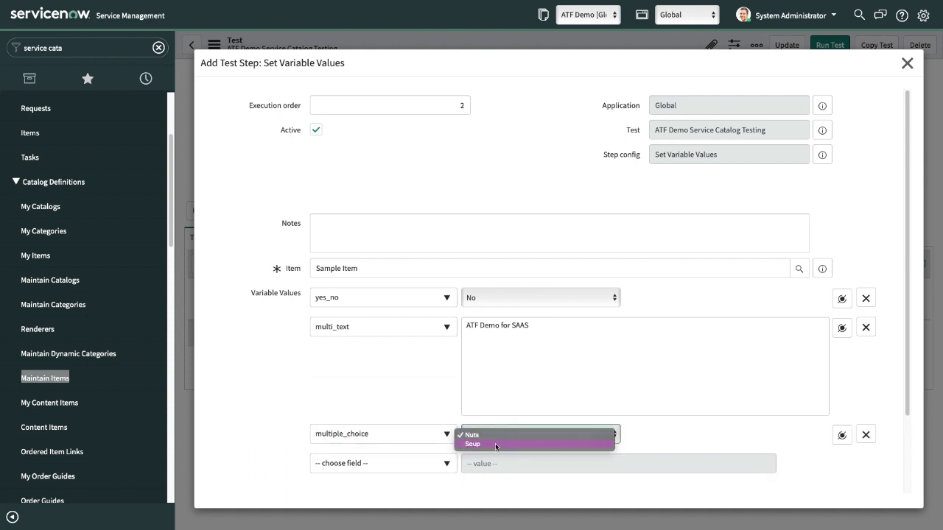
{"action": "key", "text": "Return"}
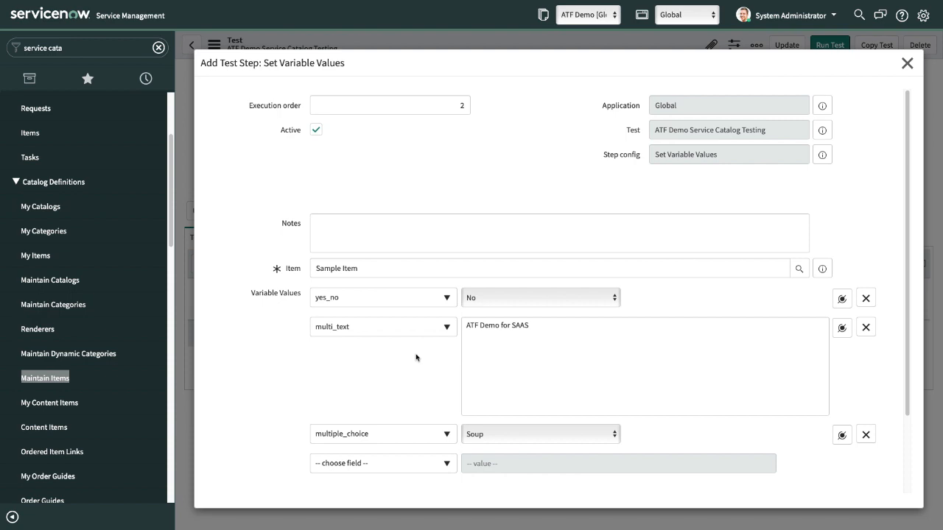
Step: Add the date variable with the value 2019-11-22 and submit the Set Variable Values test step
{"action": "scroll", "coordinate": [398, 334], "scroll_direction": "down", "scroll_amount": 2}
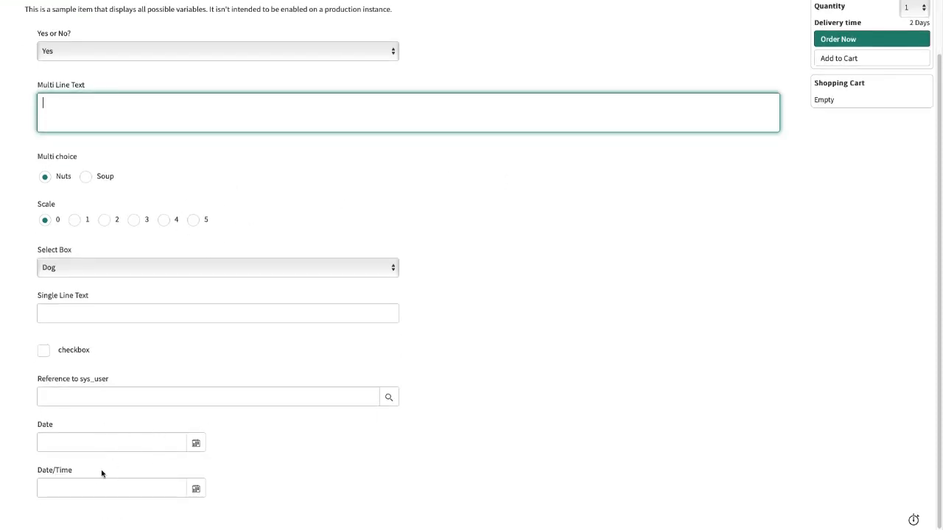
{"action": "mouse_move", "coordinate": [578, 4]}
{"action": "left_click", "coordinate": [386, 35]}
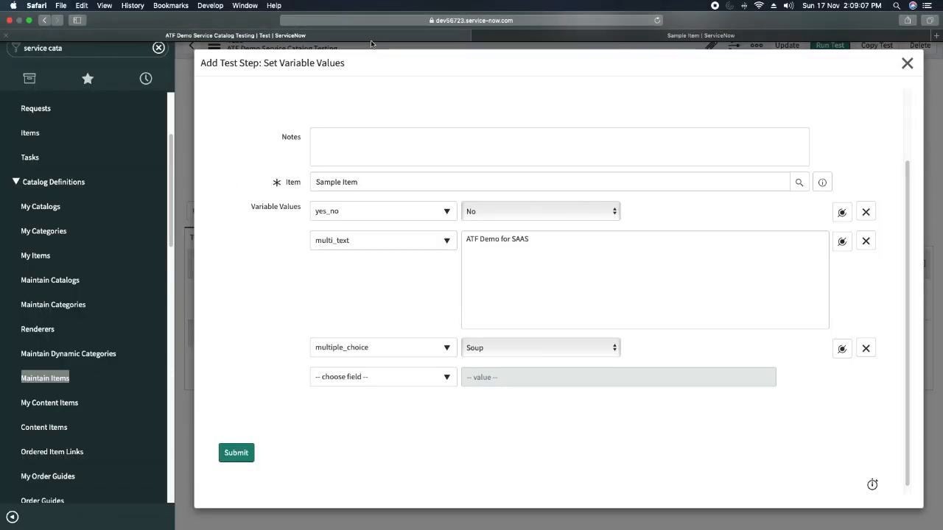
{"action": "left_click", "coordinate": [413, 378]}
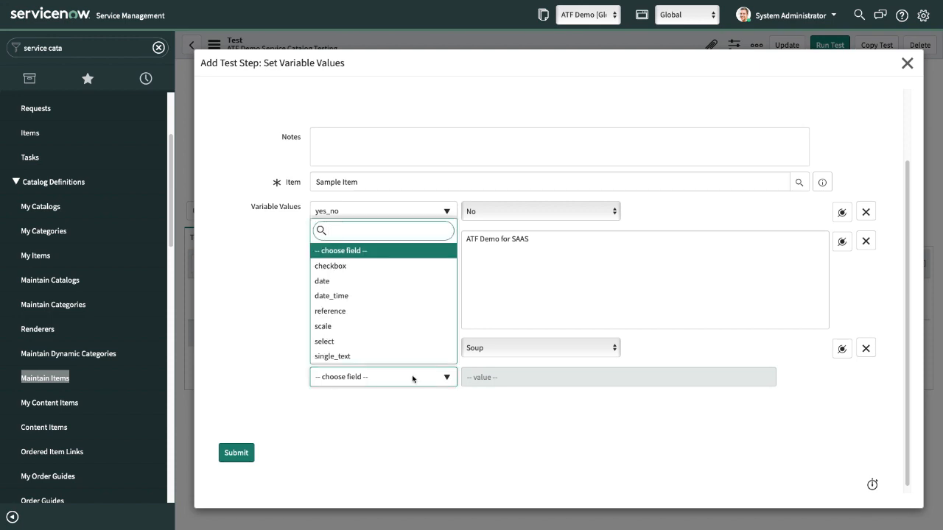
{"action": "type", "text": "dta"}
{"action": "key", "text": "BackSpace"}
{"action": "key", "text": "BackSpace"}
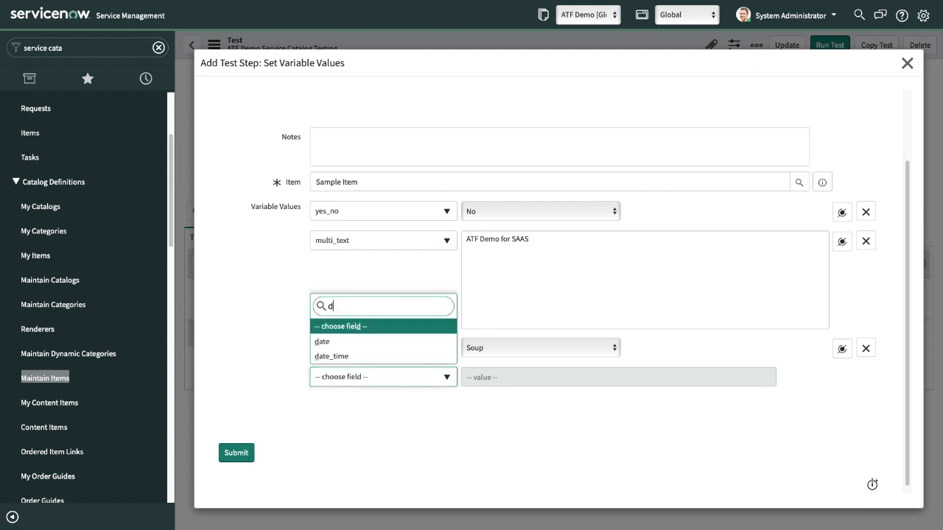
{"action": "type", "text": "a"}
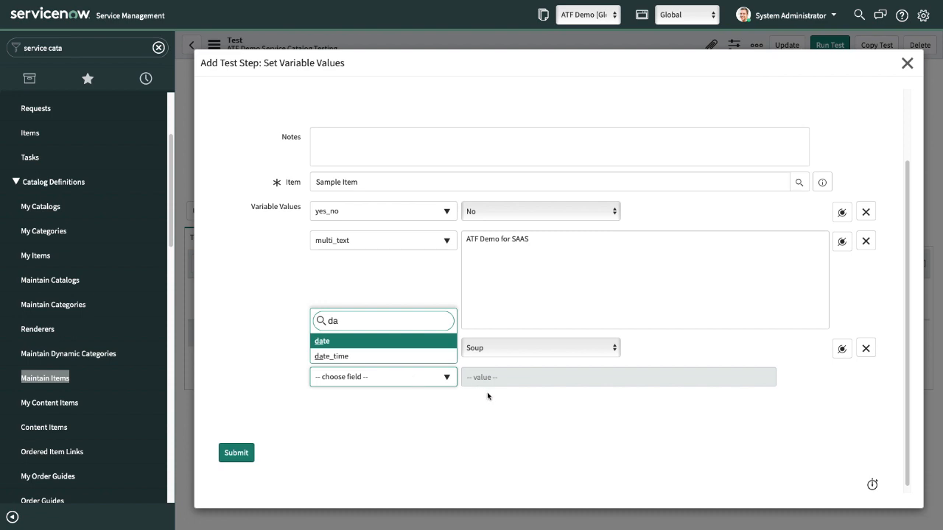
{"action": "key", "text": "Return"}
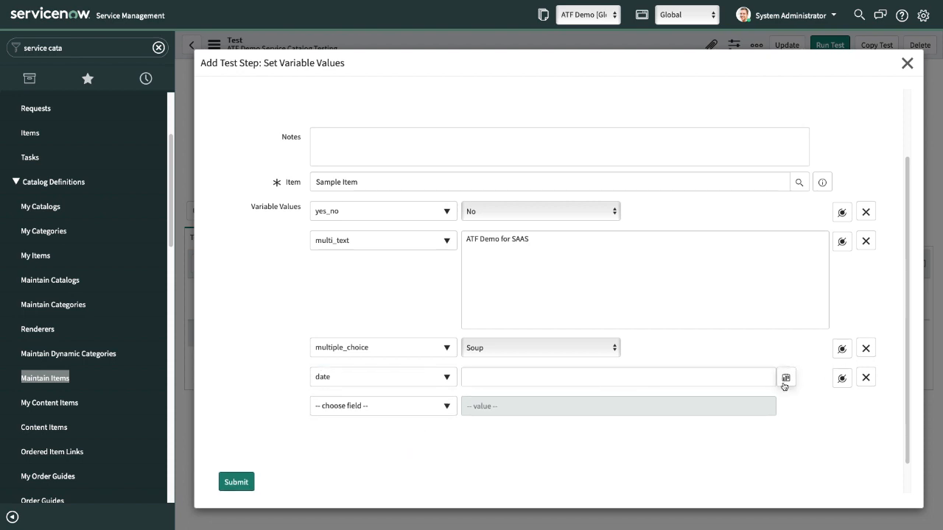
{"action": "left_click", "coordinate": [786, 378]}
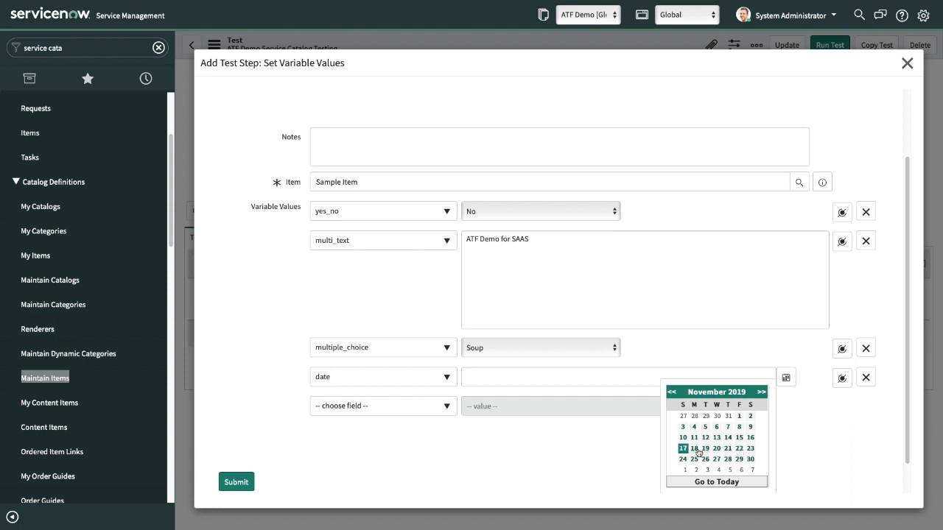
{"action": "left_click", "coordinate": [739, 448]}
{"action": "left_click", "coordinate": [261, 317]}
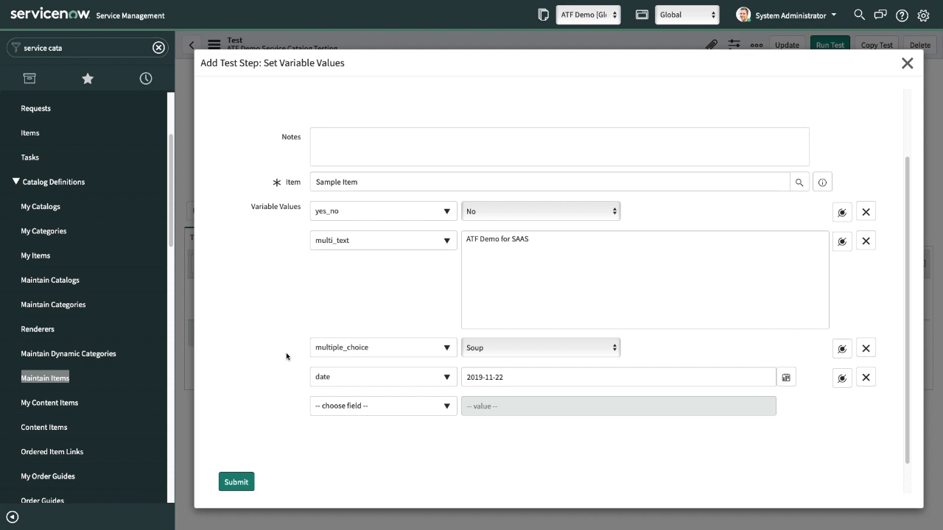
{"action": "left_click", "coordinate": [235, 483]}
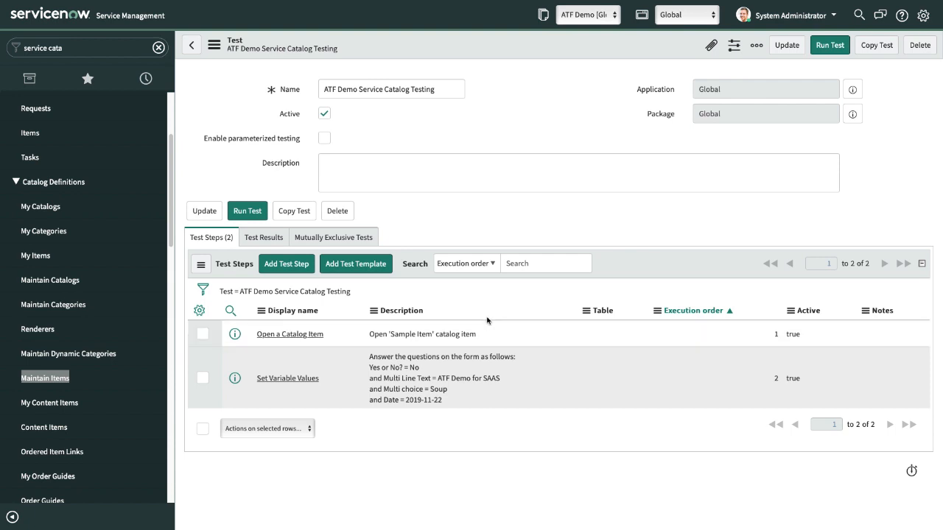
Step: Start a new Service Catalog test step of type Validate Variable Values, inserted after Step 2 - Set Variable Values
{"action": "left_click", "coordinate": [287, 264]}
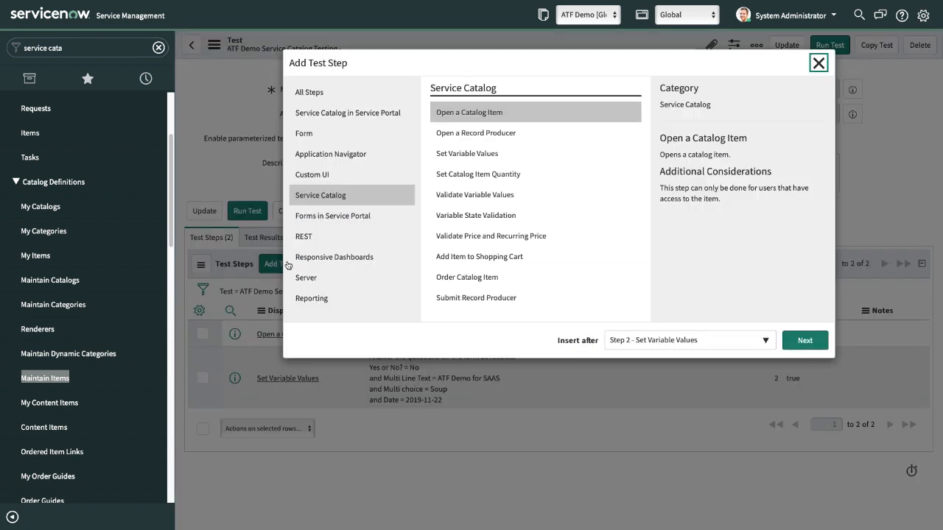
{"action": "left_click", "coordinate": [509, 161]}
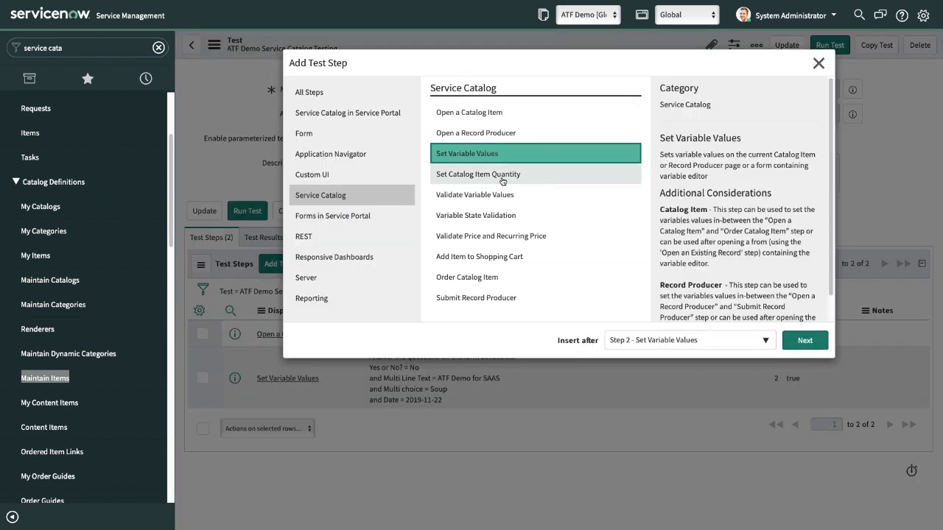
{"action": "left_click", "coordinate": [502, 180]}
{"action": "left_click", "coordinate": [522, 198]}
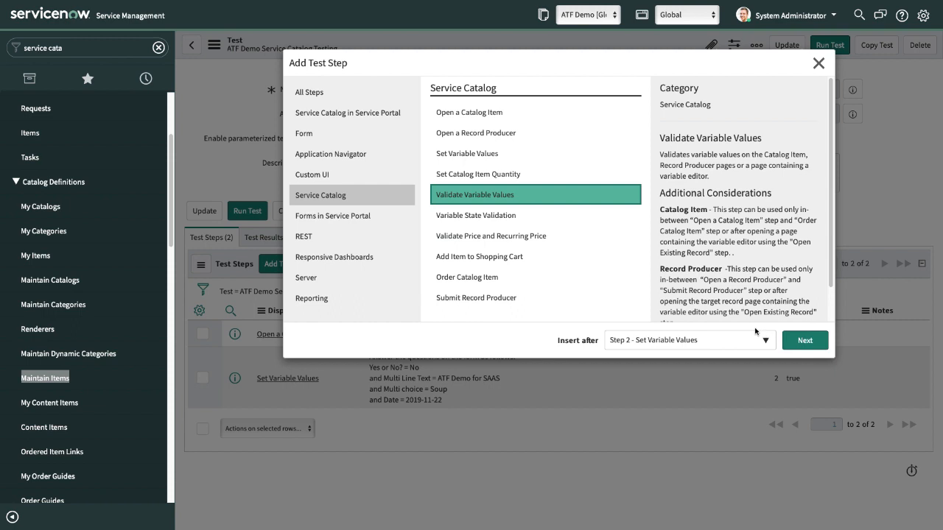
{"action": "left_click", "coordinate": [805, 344]}
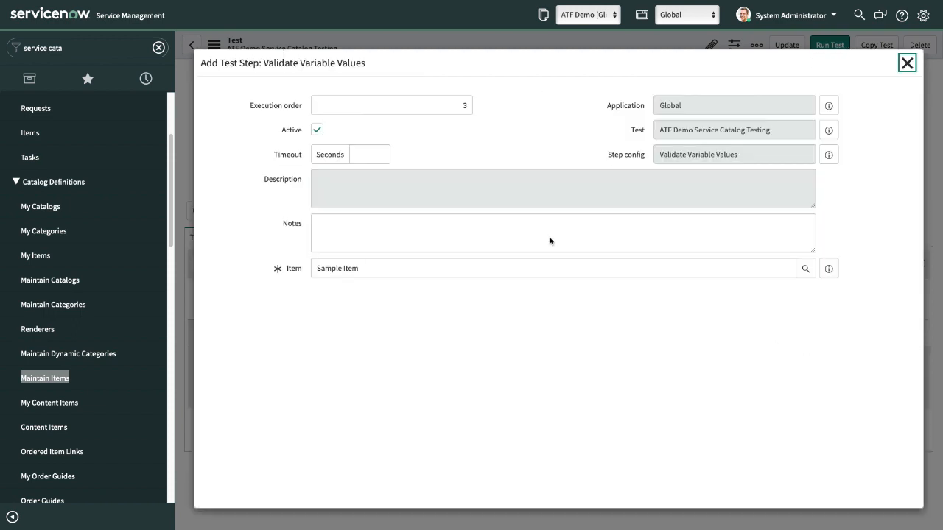
Step: Add a catalog condition on the multi_text variable with the contains operator
{"action": "left_click", "coordinate": [351, 294]}
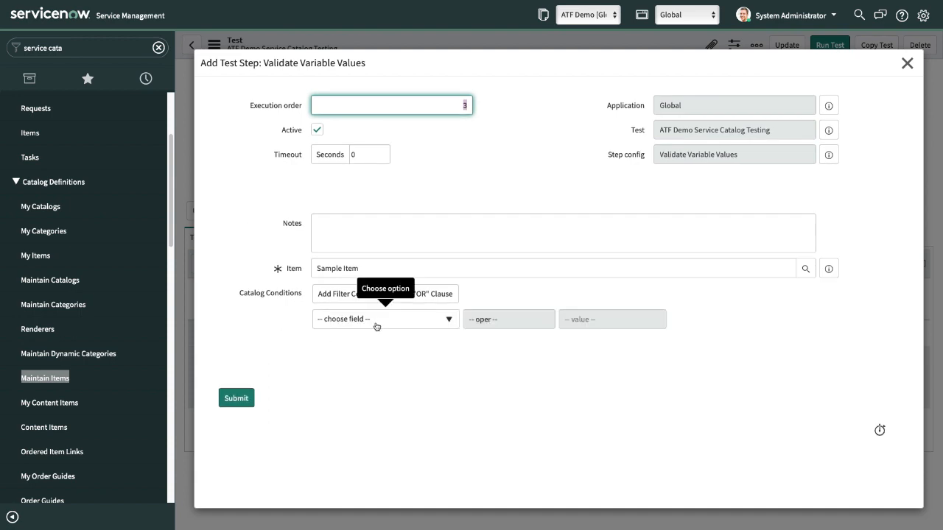
{"action": "left_click", "coordinate": [376, 327]}
{"action": "type", "text": "mul"}
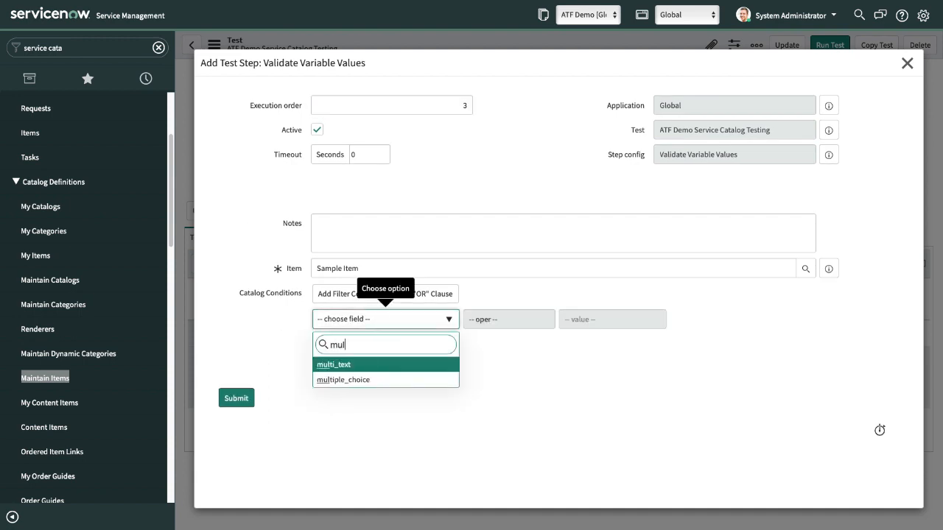
{"action": "key", "text": "Return"}
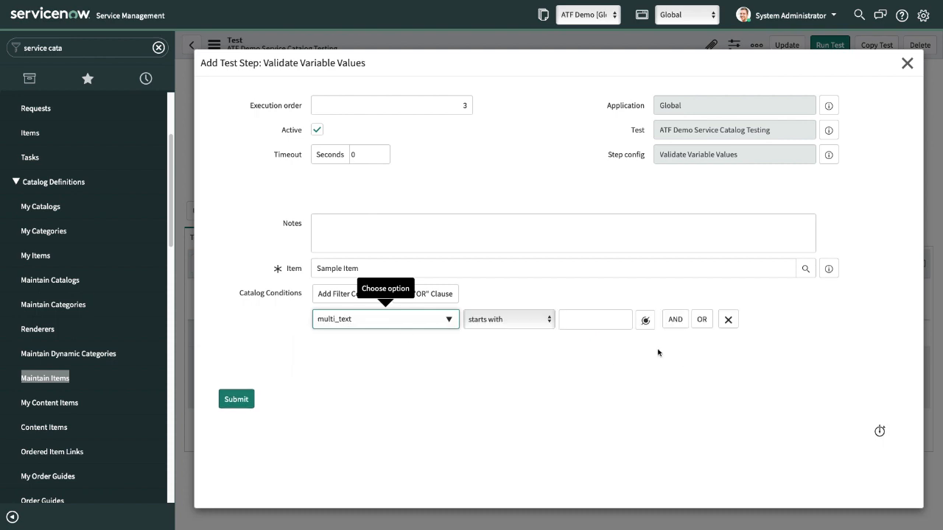
{"action": "left_click", "coordinate": [604, 320]}
{"action": "left_click", "coordinate": [504, 312]}
{"action": "left_click", "coordinate": [492, 338]}
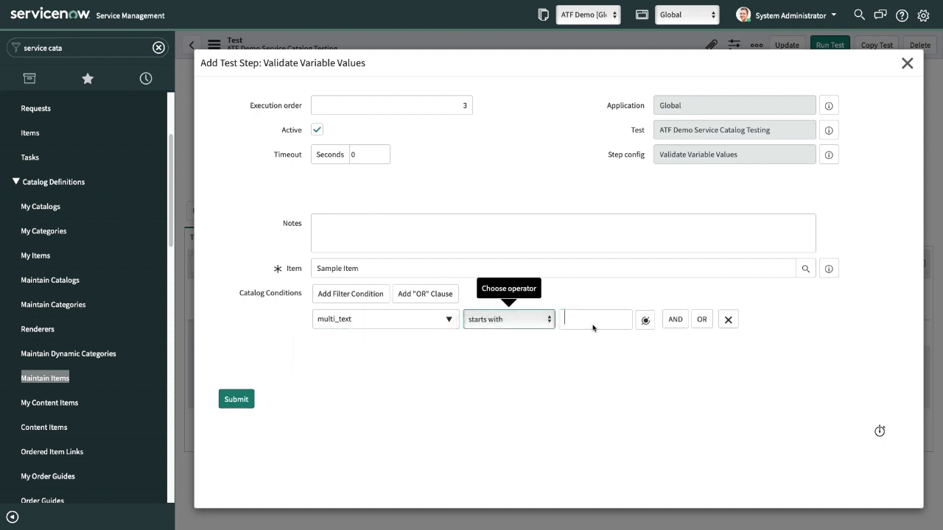
Step: Set the multi_text condition's value to "ATF" and submit the Validate Variable Values test step
{"action": "left_click", "coordinate": [593, 324]}
{"action": "type", "text": "Thi"}
{"action": "key", "text": "BackSpace"}
{"action": "key", "text": "BackSpace"}
{"action": "key", "text": "BackSpace"}
{"action": "type", "text": "A"}
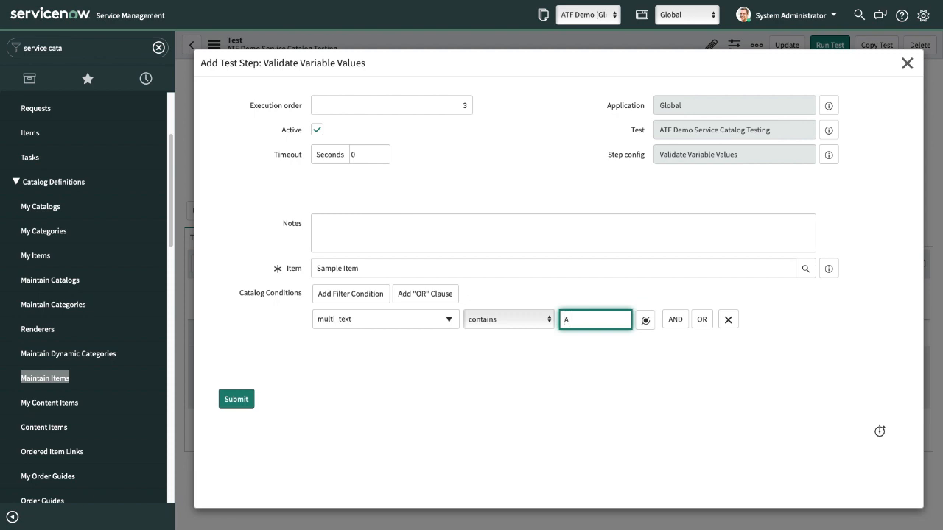
{"action": "type", "text": "TF"}
{"action": "left_click", "coordinate": [387, 358]}
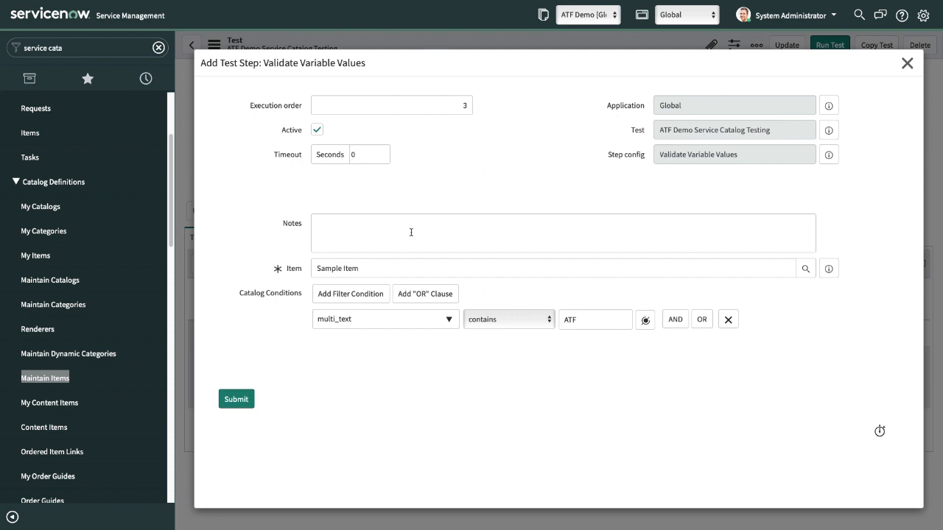
{"action": "left_click", "coordinate": [242, 400]}
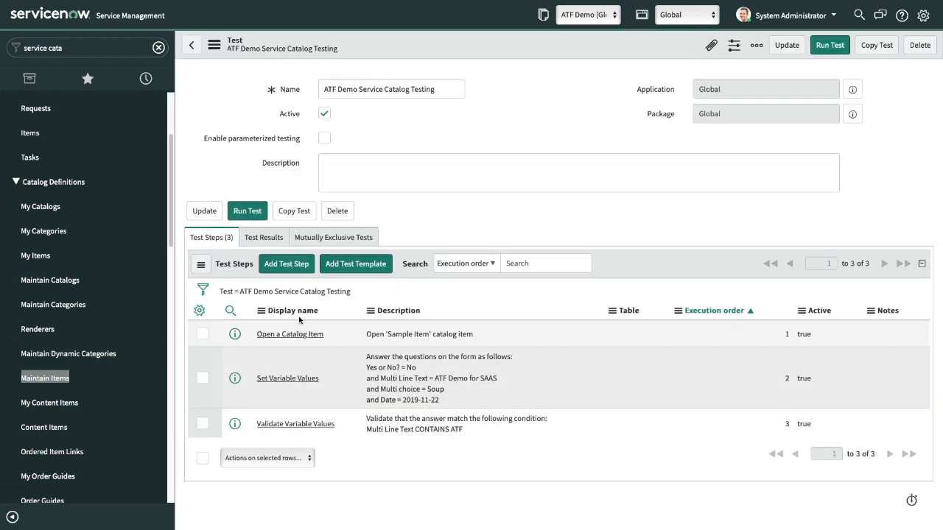
Step: Add an Add Item to Shopping Cart test step after Step 3 - Validate Variable Values, with assert type Successfully added item to Shopping Cart
{"action": "left_click", "coordinate": [282, 272]}
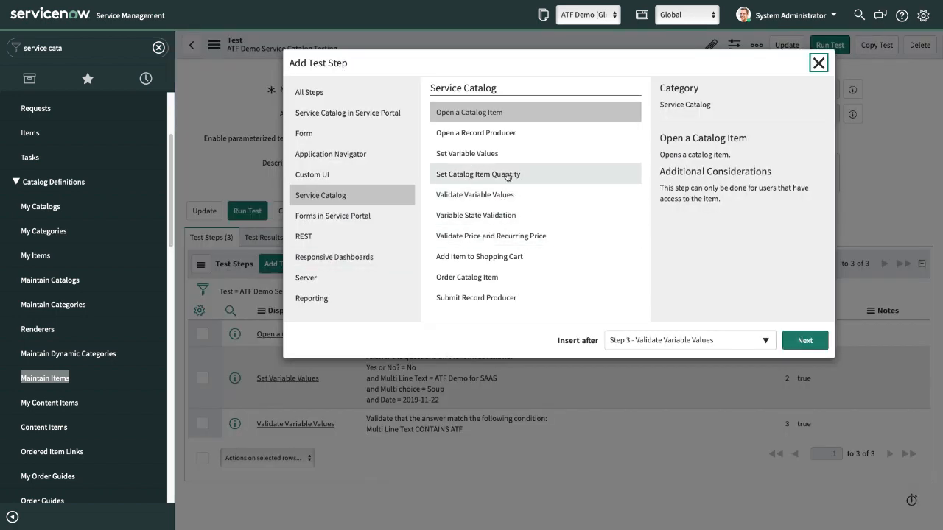
{"action": "left_click", "coordinate": [509, 260]}
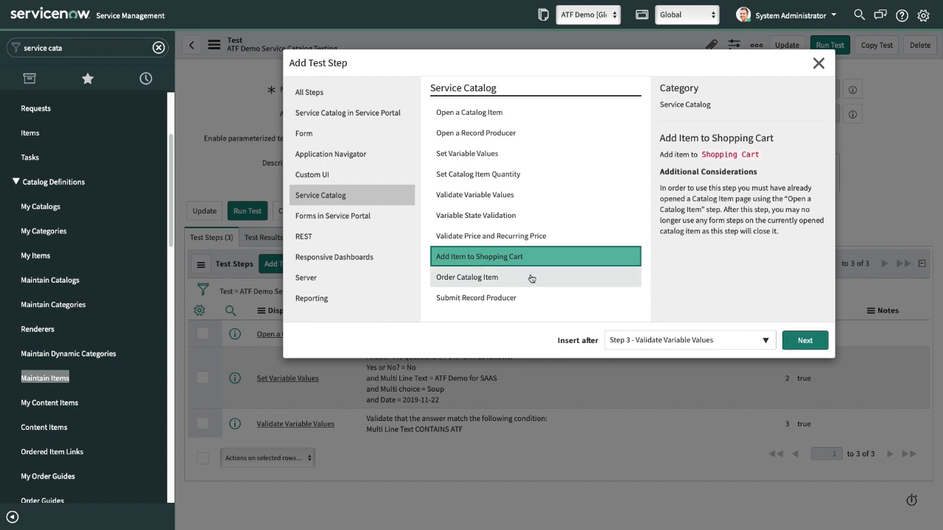
{"action": "left_click", "coordinate": [803, 343]}
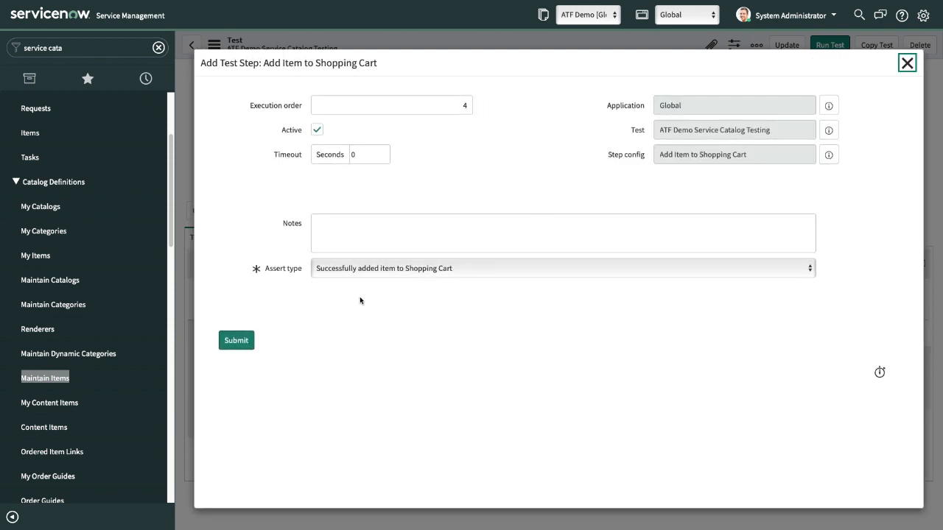
{"action": "mouse_move", "coordinate": [291, 274]}
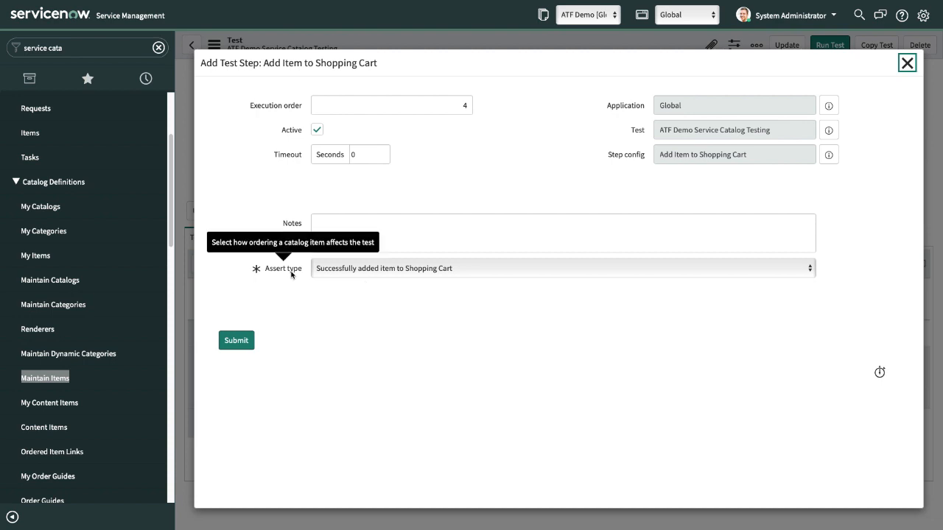
{"action": "left_click", "coordinate": [458, 271]}
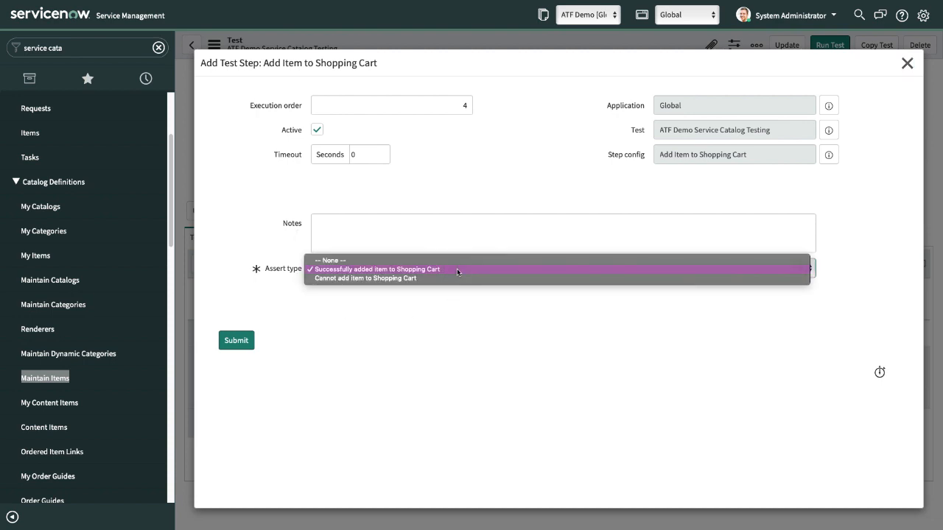
{"action": "left_click", "coordinate": [247, 248]}
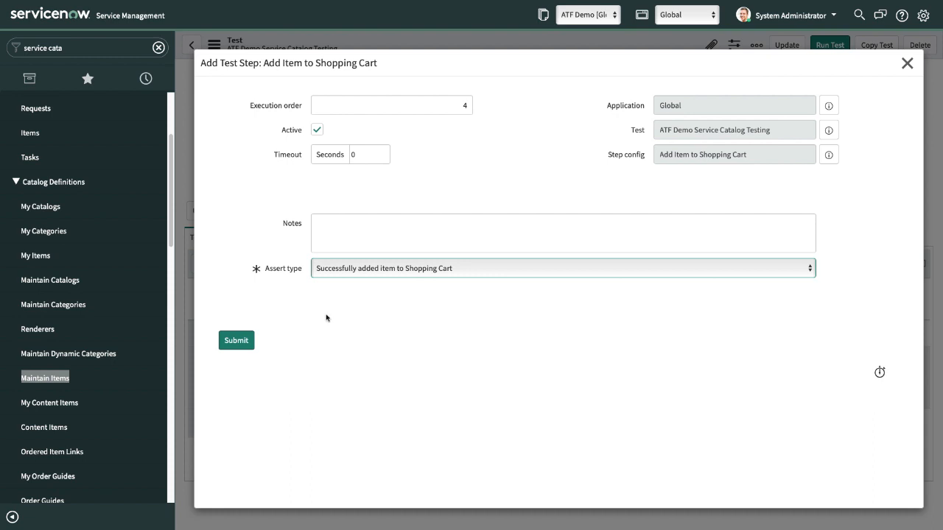
{"action": "left_click", "coordinate": [234, 341]}
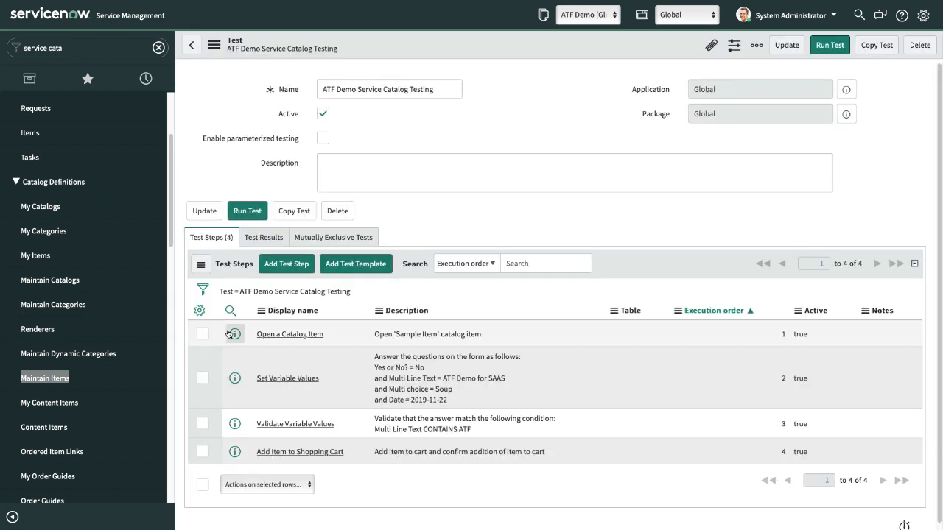
{"action": "left_click", "coordinate": [285, 264]}
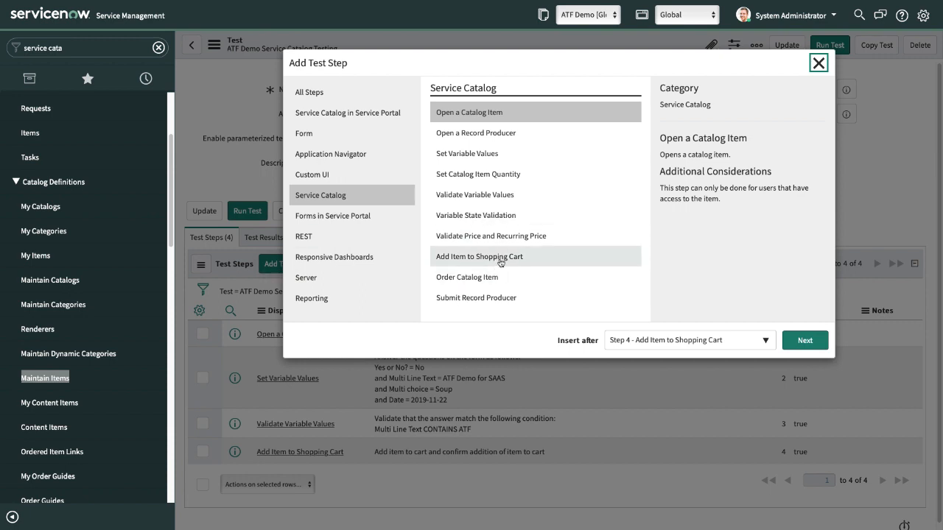
{"action": "left_click", "coordinate": [478, 175]}
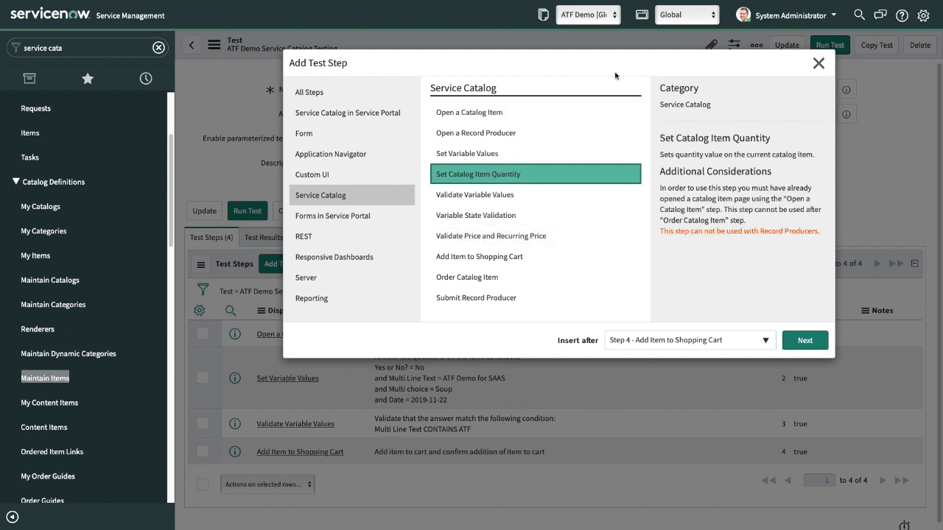
{"action": "left_click", "coordinate": [693, 22]}
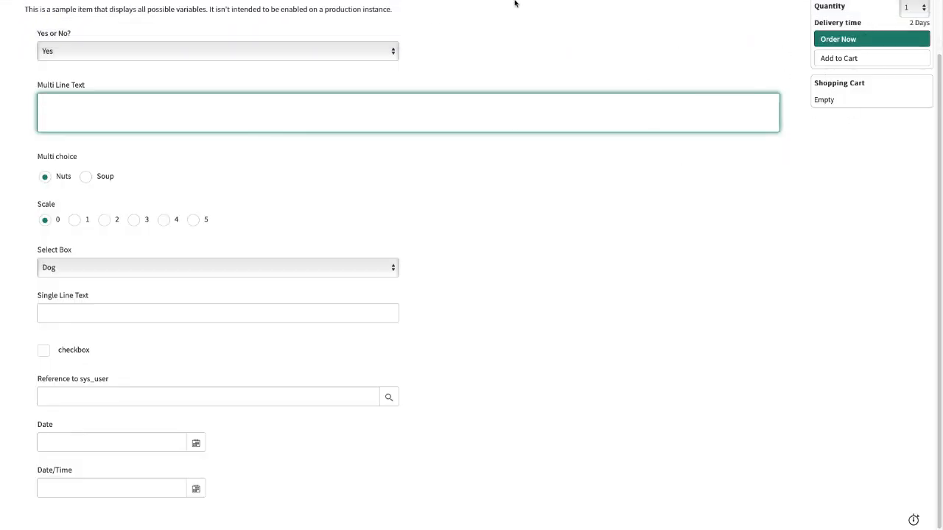
{"action": "left_click", "coordinate": [254, 36]}
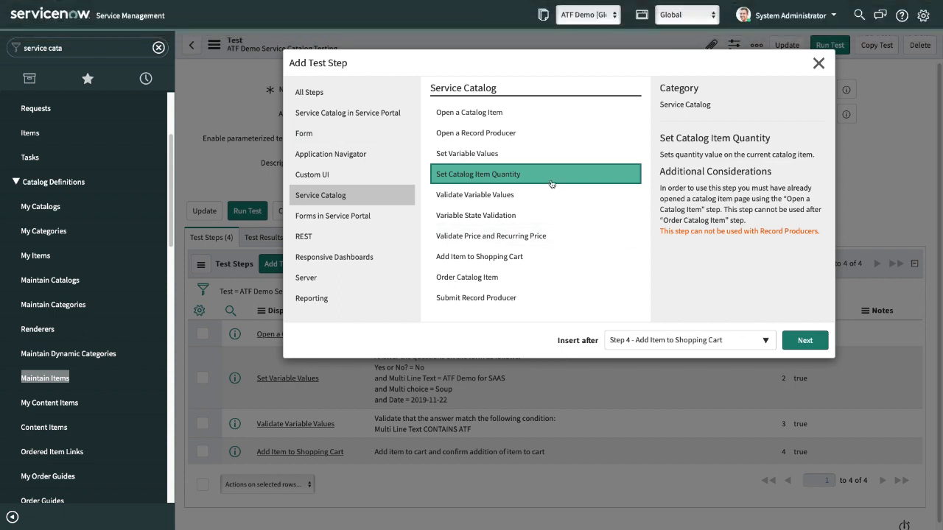
{"action": "left_click", "coordinate": [805, 340]}
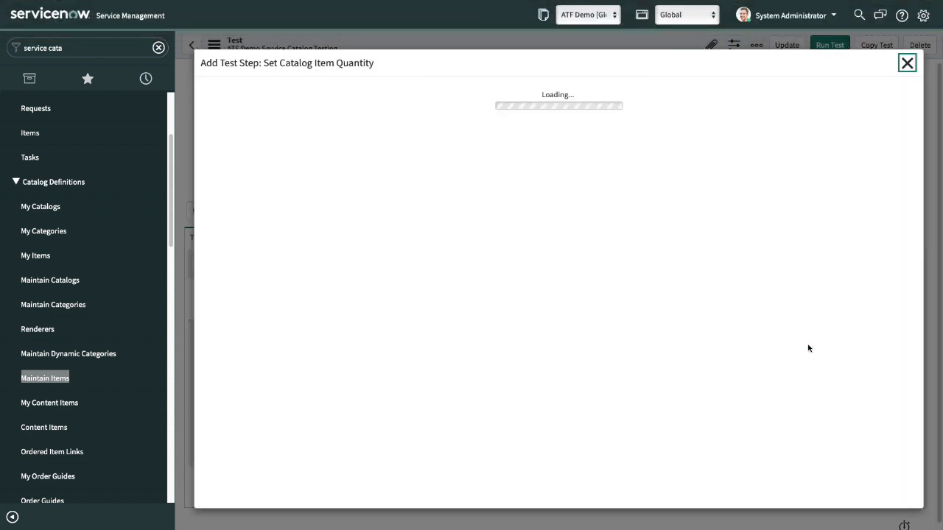
{"action": "left_click", "coordinate": [907, 61]}
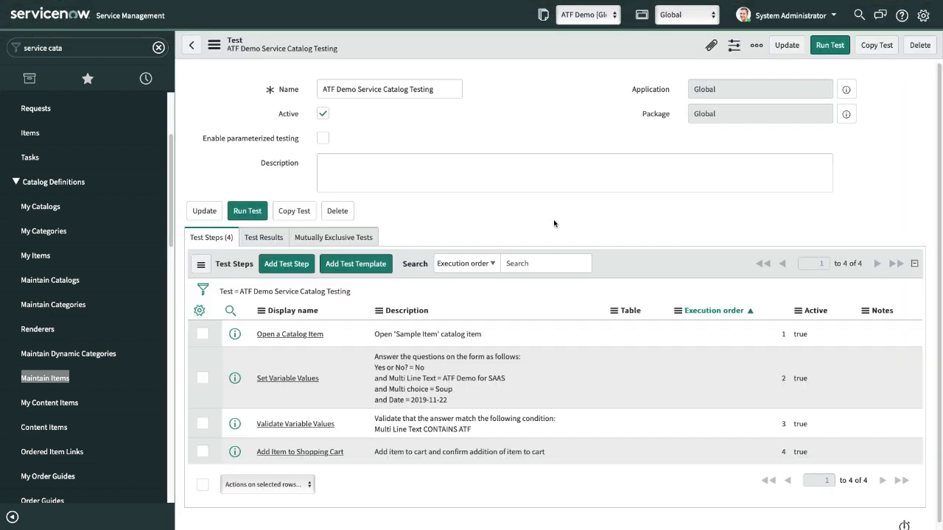
{"action": "left_click", "coordinate": [297, 267]}
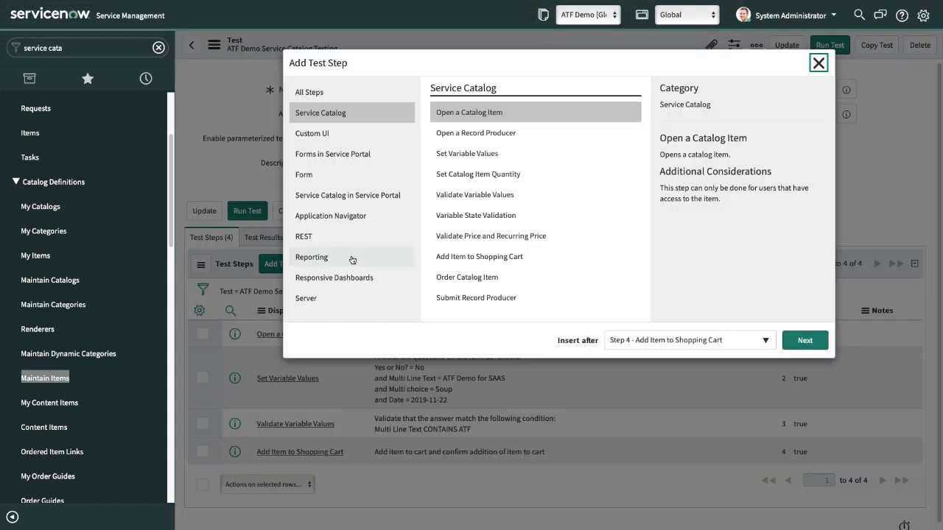
{"action": "left_click", "coordinate": [672, 340]}
{"action": "left_click", "coordinate": [677, 427]}
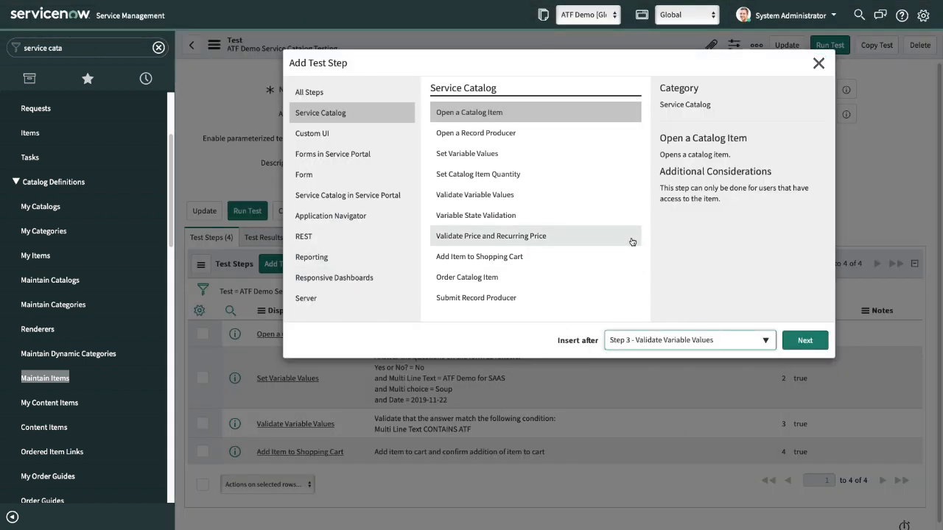
{"action": "left_click", "coordinate": [805, 344]}
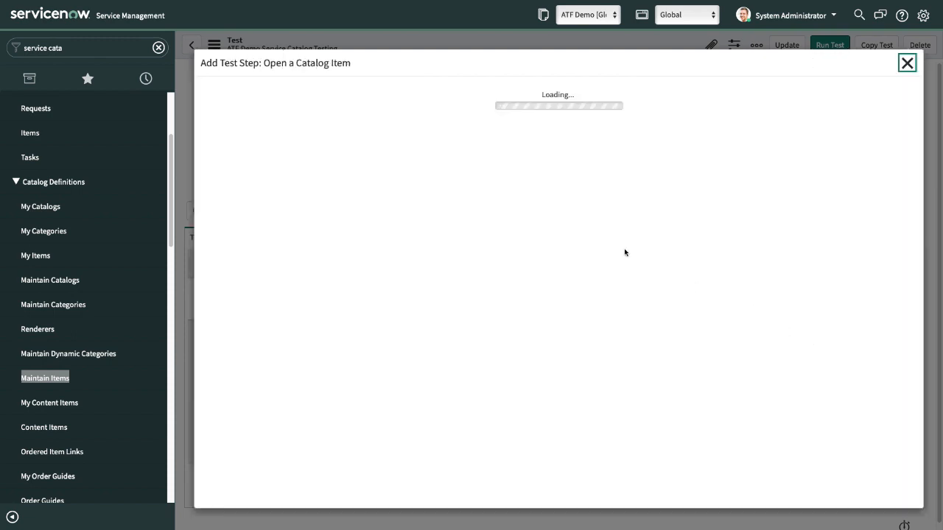
{"action": "left_click", "coordinate": [907, 63]}
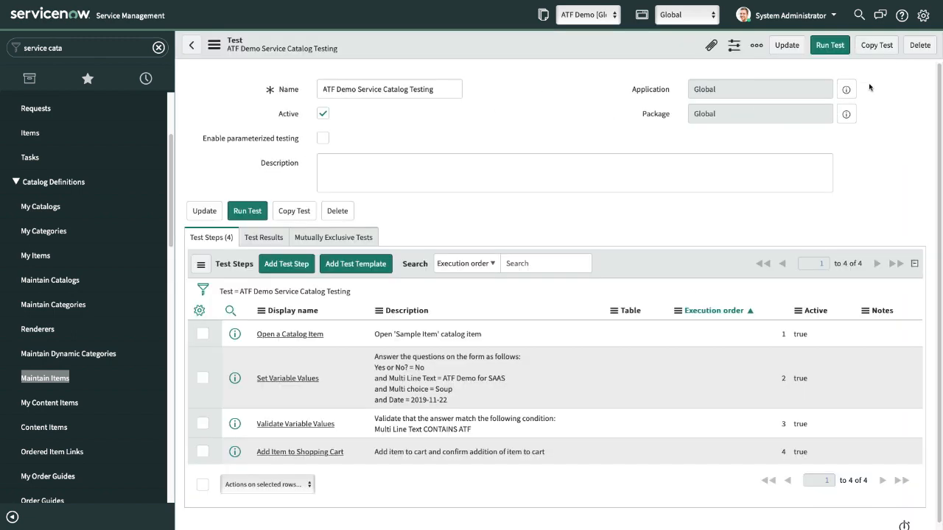
Step: Add a Set Catalog Item Quantity test step after Step 3 - Validate Variable Values, with the quantity set to 5
{"action": "left_click", "coordinate": [310, 267]}
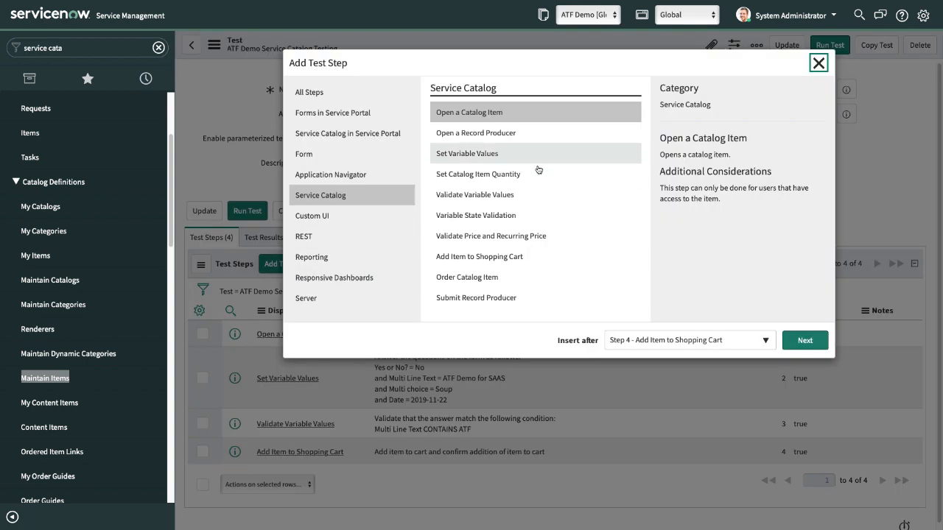
{"action": "left_click", "coordinate": [640, 340]}
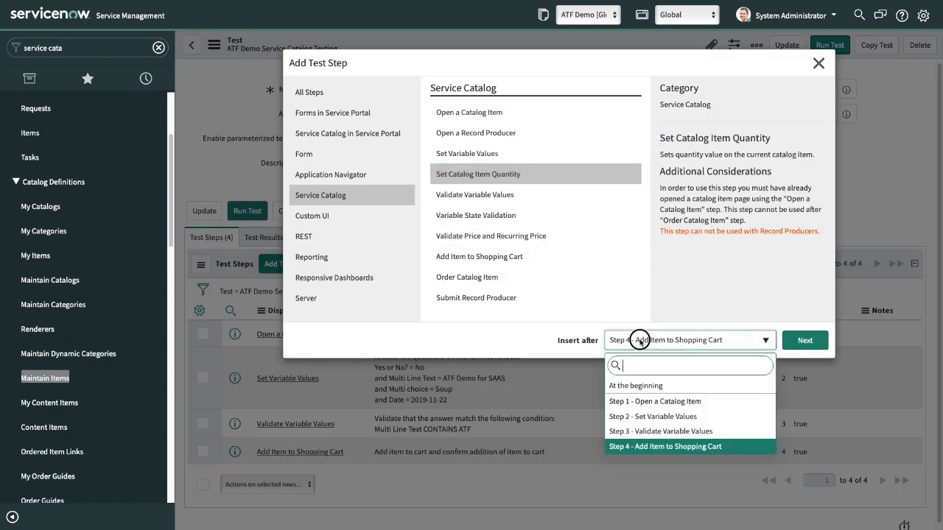
{"action": "left_click", "coordinate": [667, 433]}
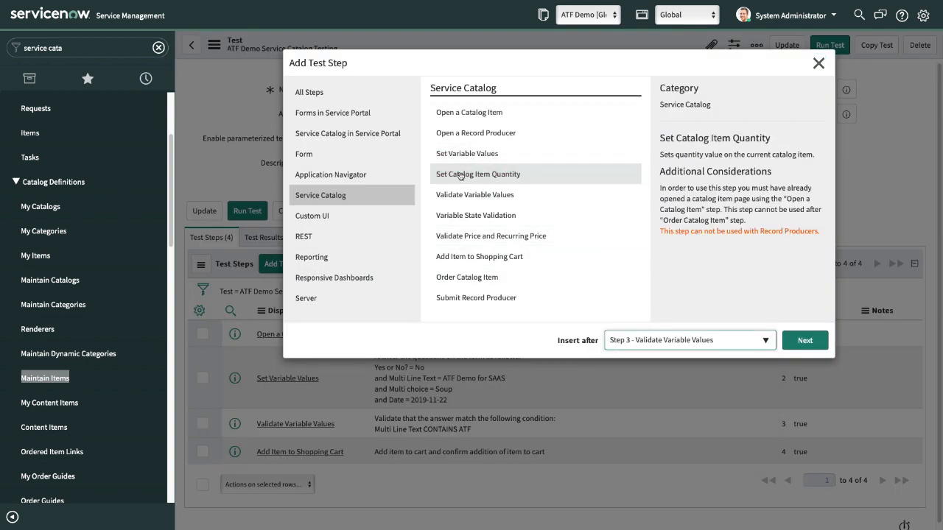
{"action": "left_click", "coordinate": [799, 342]}
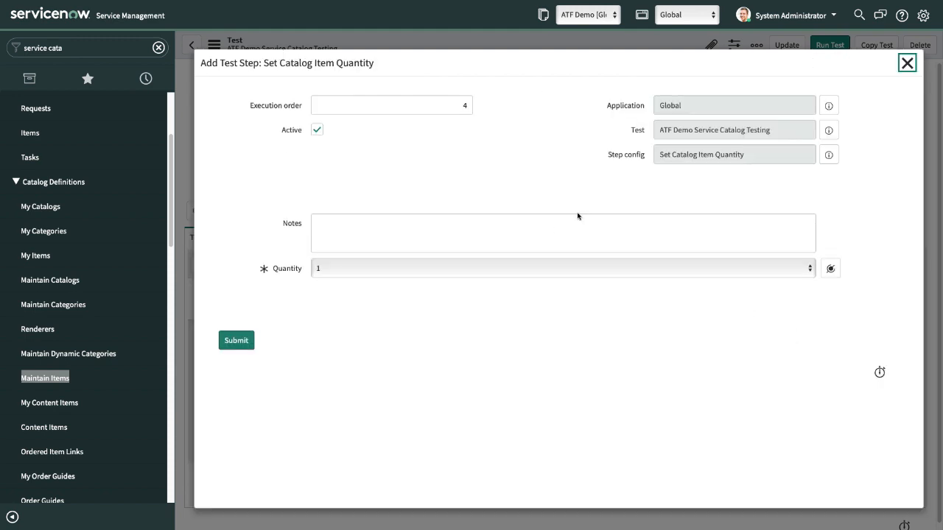
{"action": "left_click", "coordinate": [359, 268]}
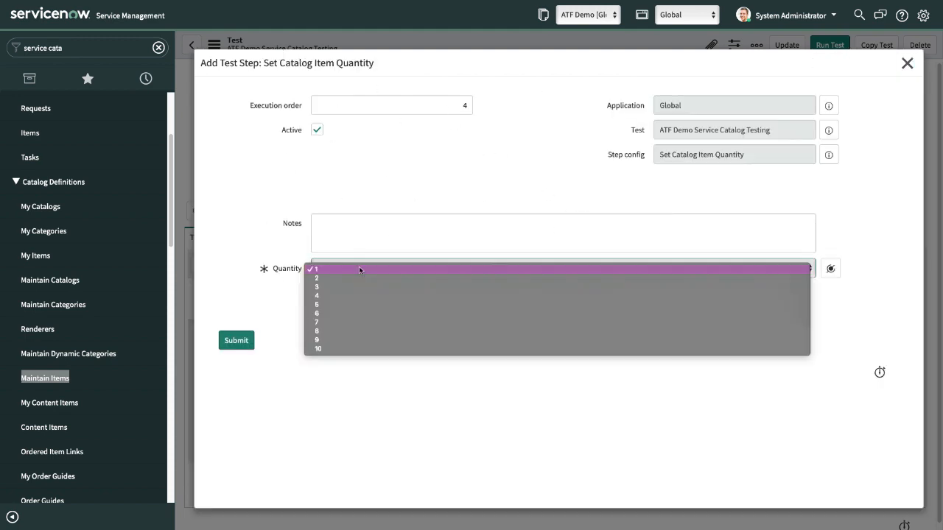
{"action": "left_click", "coordinate": [322, 305]}
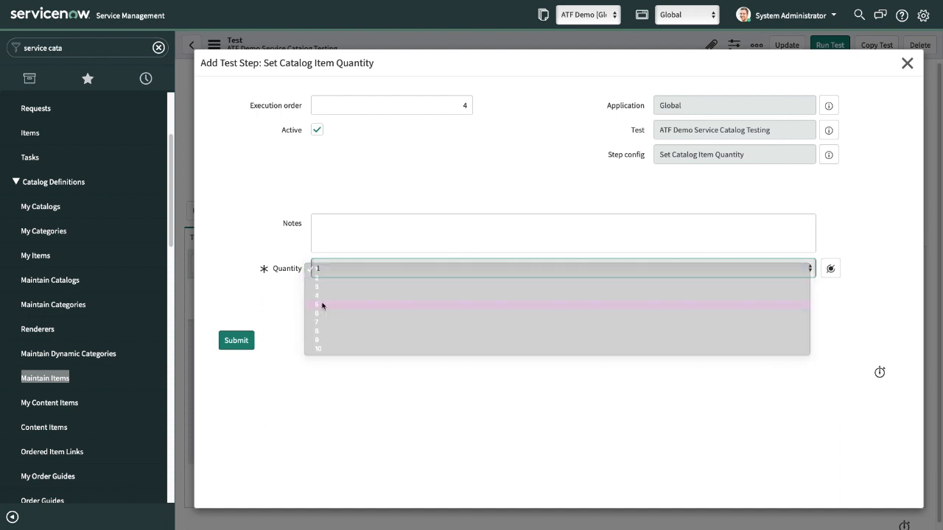
{"action": "left_click", "coordinate": [242, 341]}
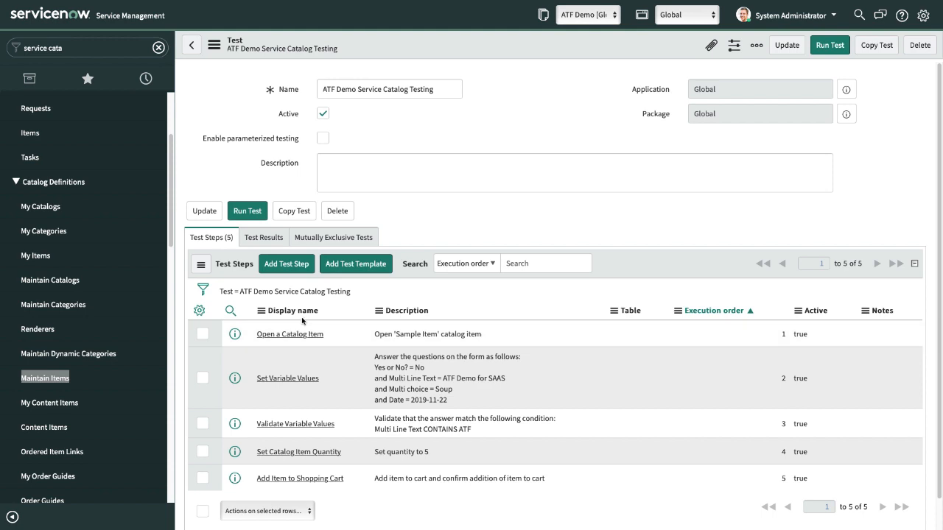
Step: Start a new Service Catalog test step of type Order Catalog Item, inserted after Step 5 - Add Item to Shopping Cart
{"action": "scroll", "coordinate": [302, 321], "scroll_direction": "down", "scroll_amount": 1}
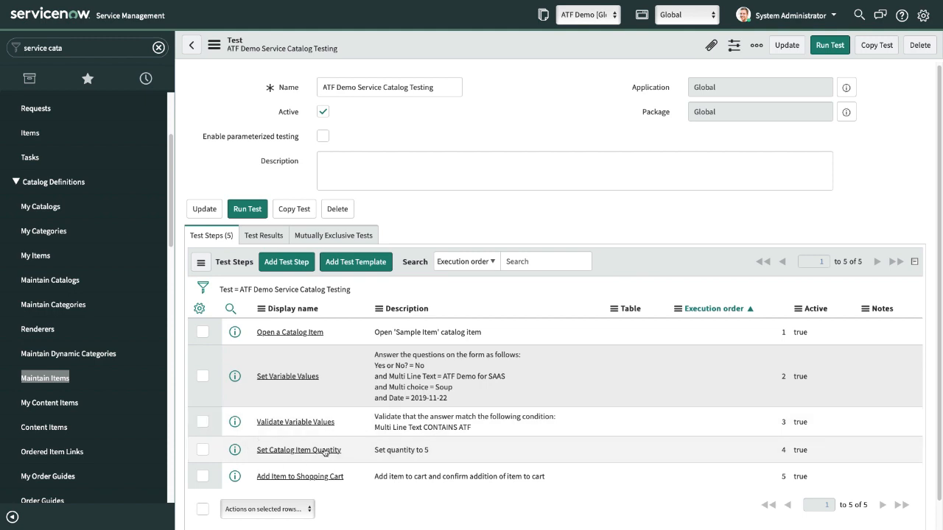
{"action": "left_click", "coordinate": [295, 263]}
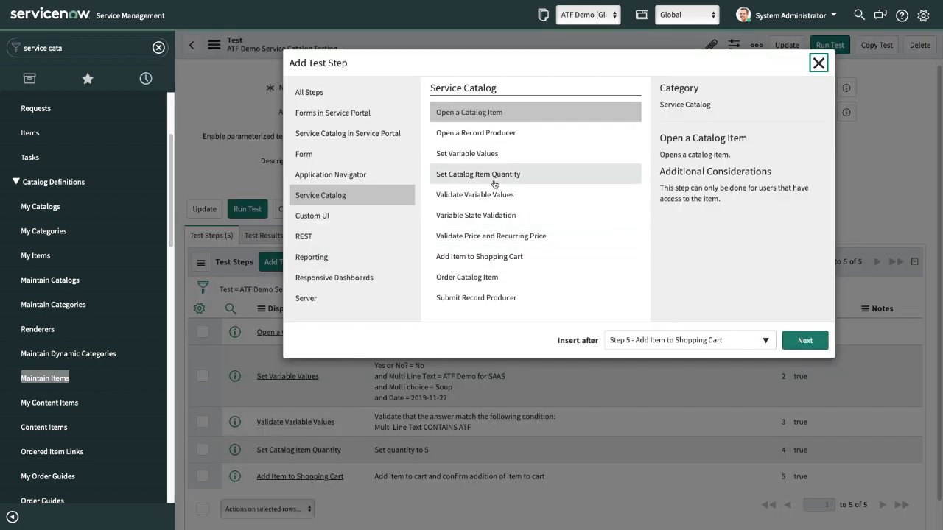
{"action": "left_click", "coordinate": [461, 278]}
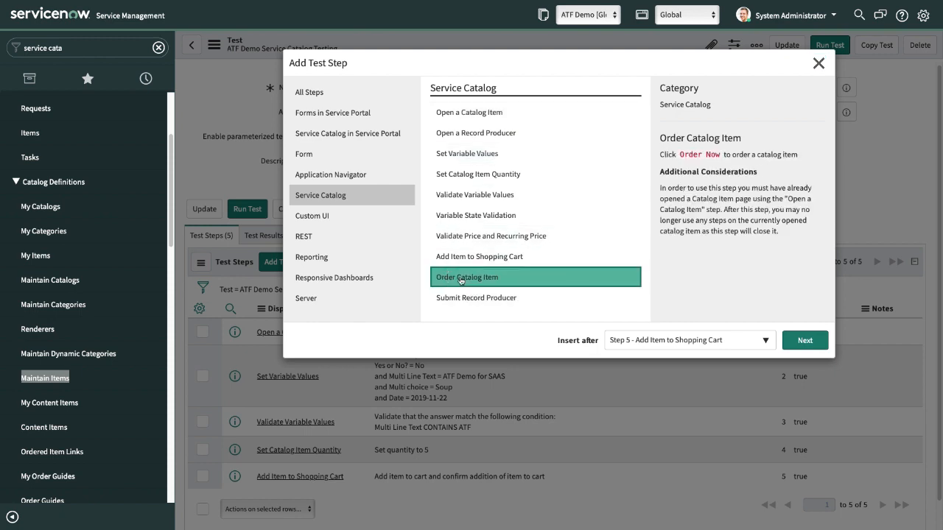
{"action": "left_click", "coordinate": [495, 237]}
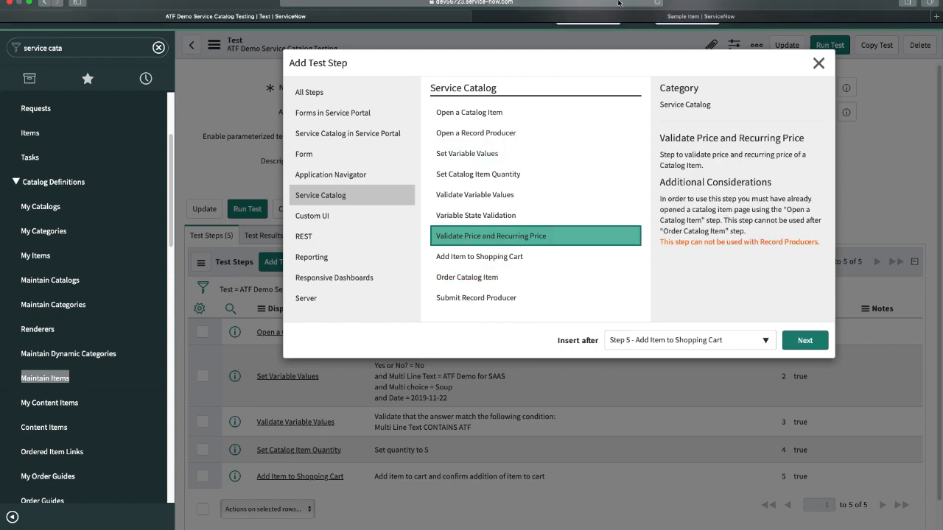
{"action": "left_click", "coordinate": [737, 37]}
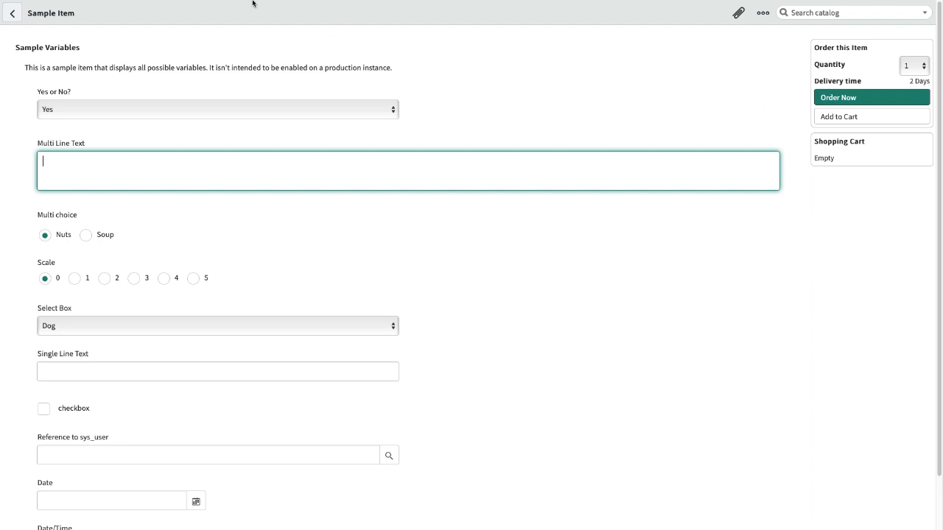
{"action": "left_click", "coordinate": [252, 34]}
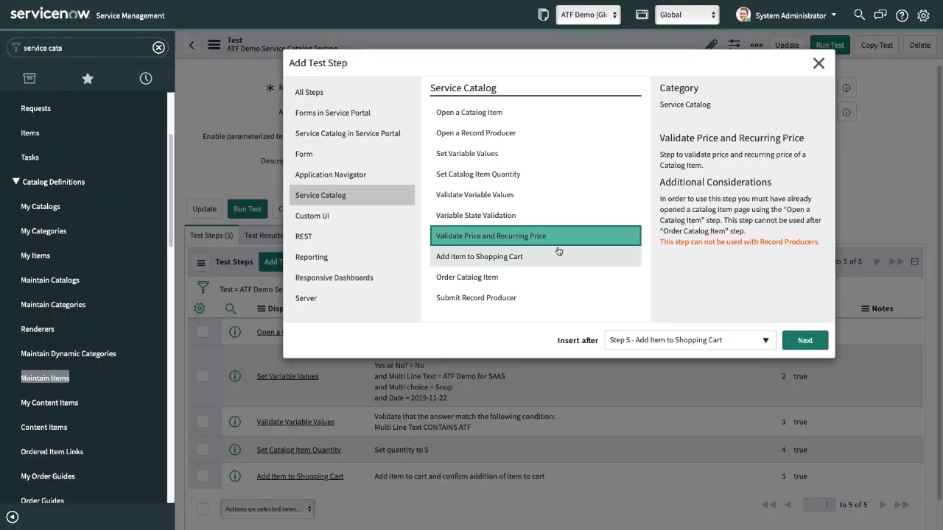
{"action": "left_click", "coordinate": [468, 278]}
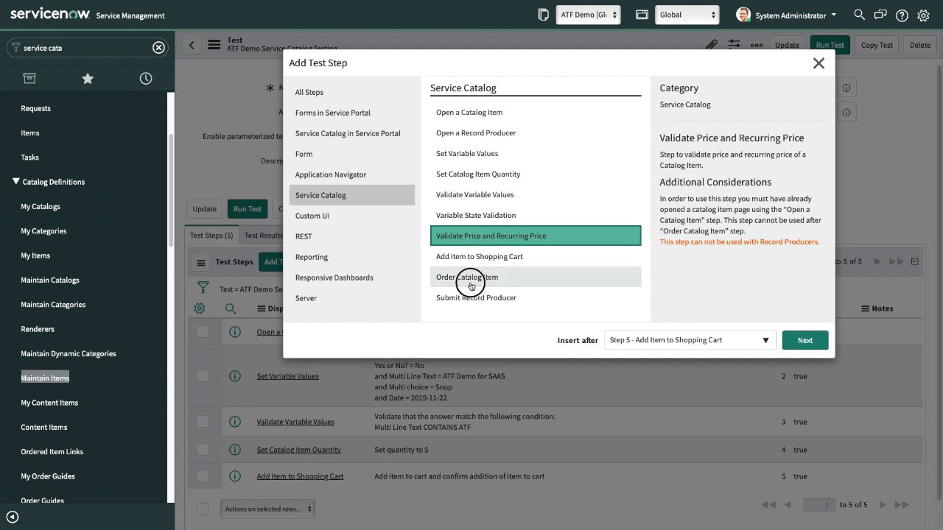
{"action": "left_click", "coordinate": [807, 345]}
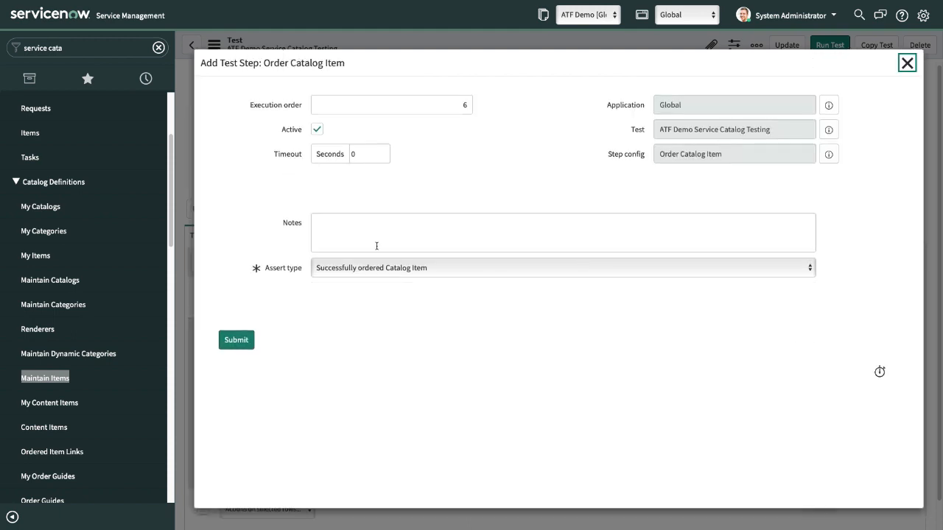
Step: Keep the assert type Successfully ordered Catalog Item and submit the Order Catalog Item test step
{"action": "left_click", "coordinate": [371, 269]}
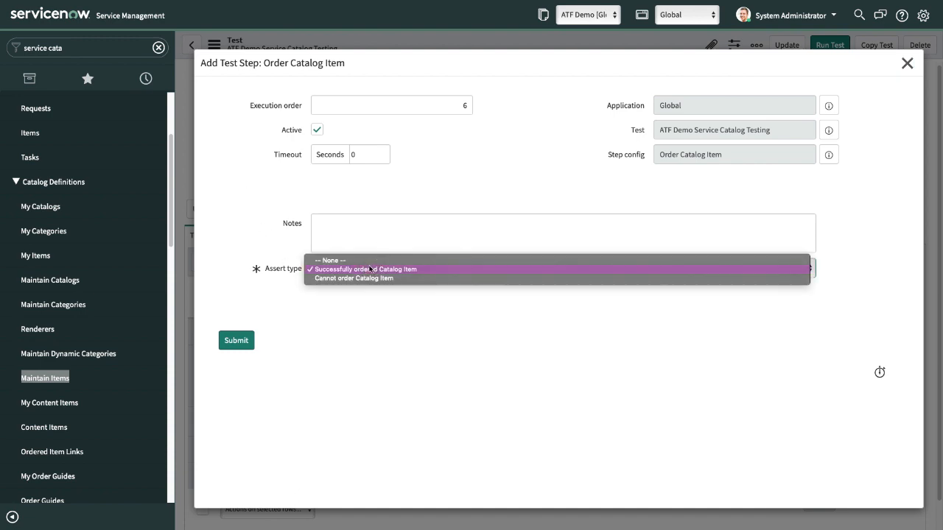
{"action": "left_click", "coordinate": [411, 269]}
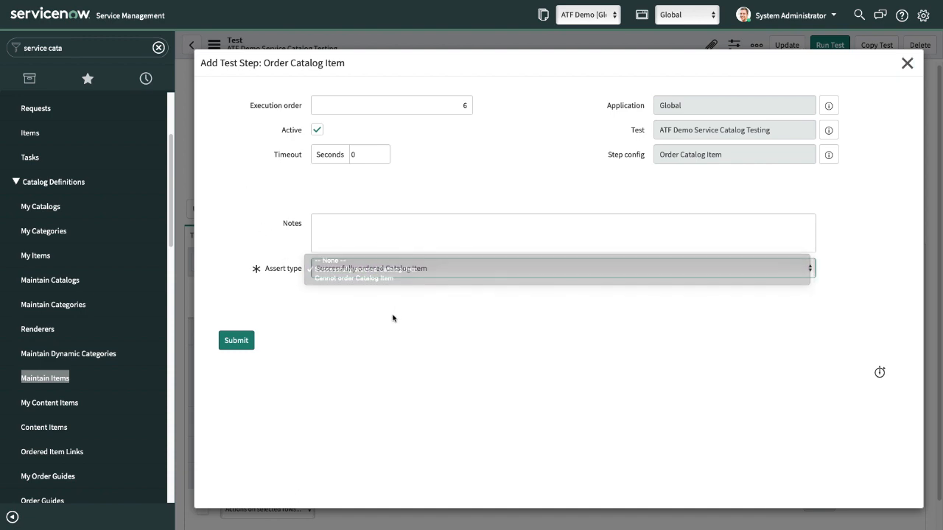
{"action": "left_click", "coordinate": [235, 340]}
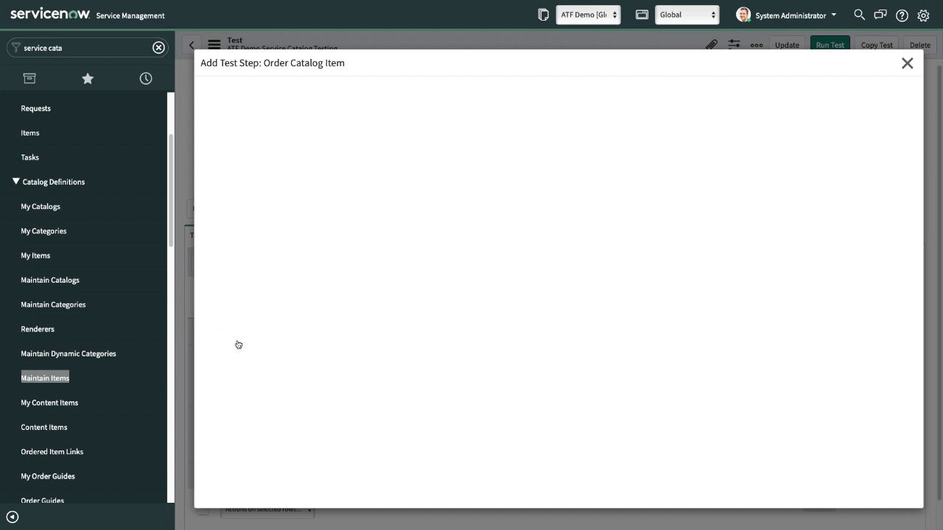
Step: Start a new Server test step of type Create a User, inserted at the beginning of the test
{"action": "scroll", "coordinate": [280, 420], "scroll_direction": "down", "scroll_amount": 1}
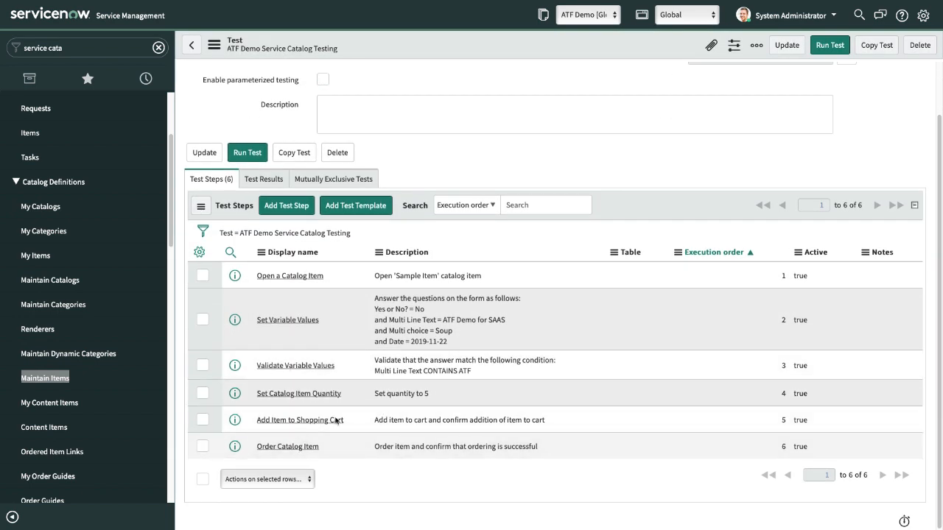
{"action": "scroll", "coordinate": [396, 361], "scroll_direction": "up", "scroll_amount": 1}
{"action": "scroll", "coordinate": [391, 346], "scroll_direction": "down", "scroll_amount": 1}
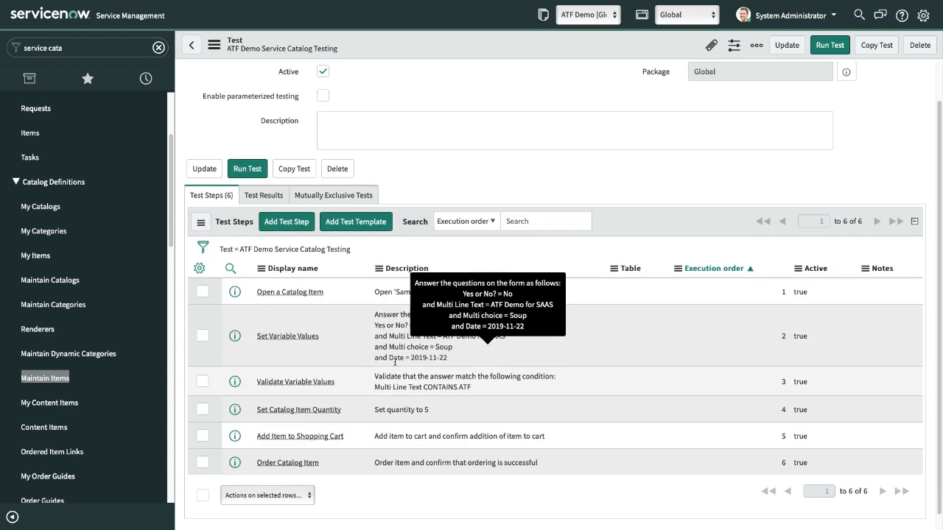
{"action": "scroll", "coordinate": [371, 318], "scroll_direction": "up", "scroll_amount": 1}
{"action": "scroll", "coordinate": [368, 325], "scroll_direction": "down", "scroll_amount": 1}
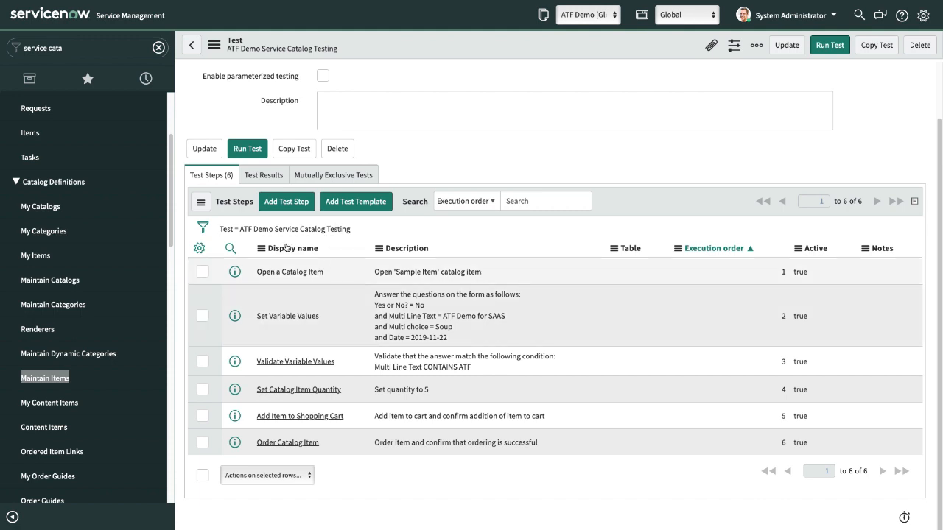
{"action": "left_click", "coordinate": [281, 202]}
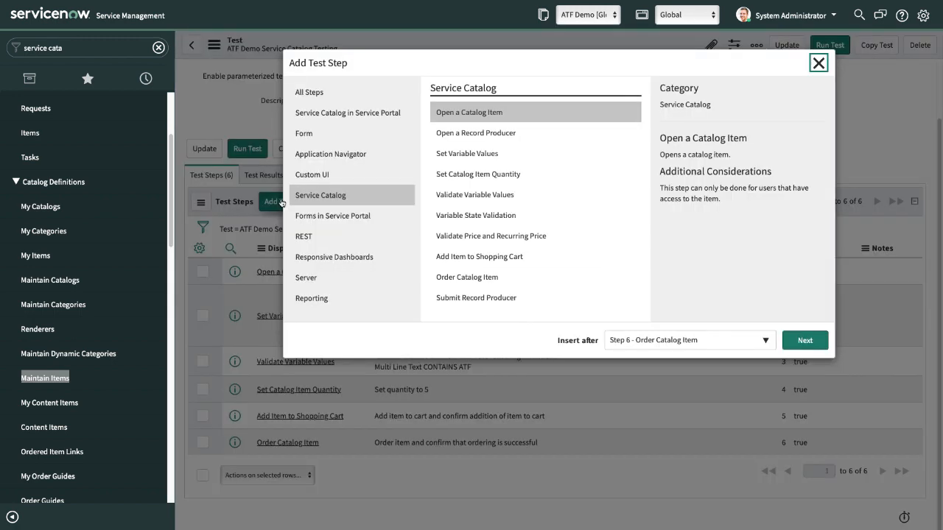
{"action": "left_click", "coordinate": [325, 136]}
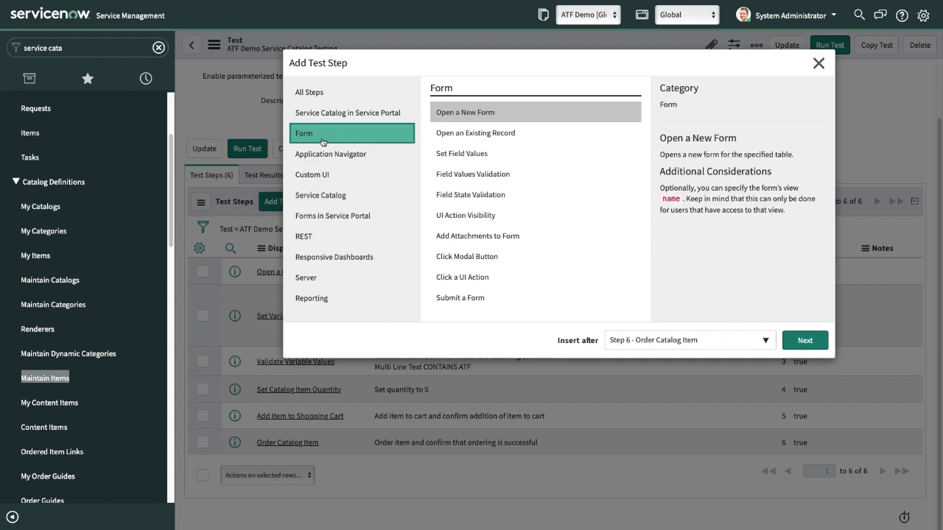
{"action": "left_click", "coordinate": [464, 118]}
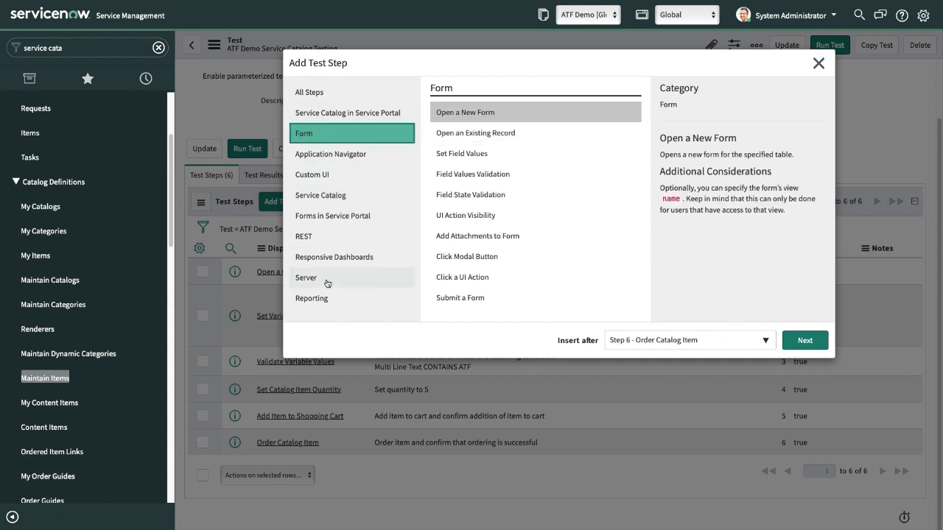
{"action": "left_click", "coordinate": [315, 280]}
{"action": "left_click", "coordinate": [484, 111]}
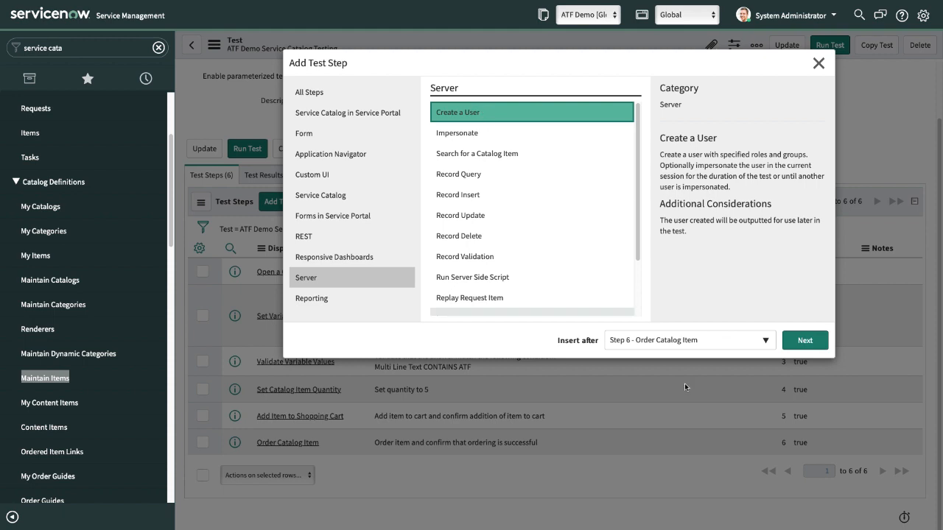
{"action": "left_click", "coordinate": [729, 339]}
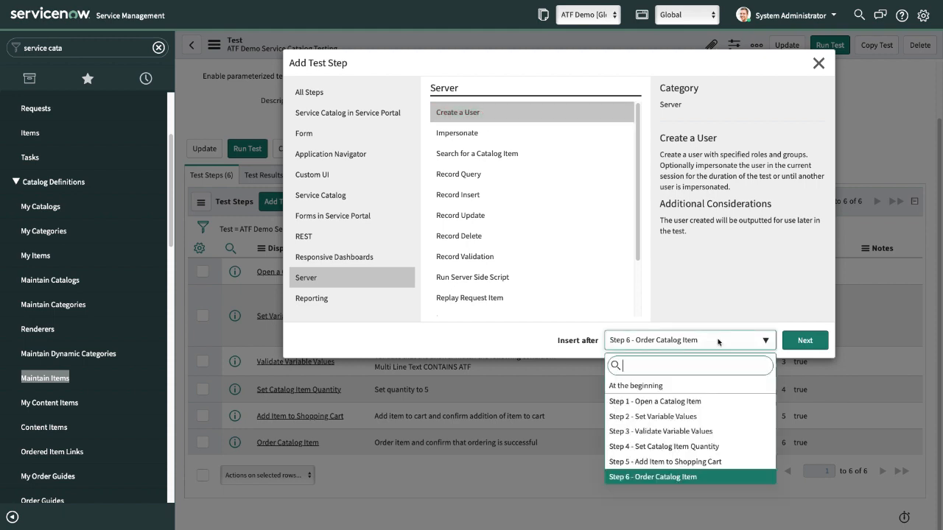
{"action": "left_click", "coordinate": [665, 383]}
{"action": "left_click", "coordinate": [804, 342]}
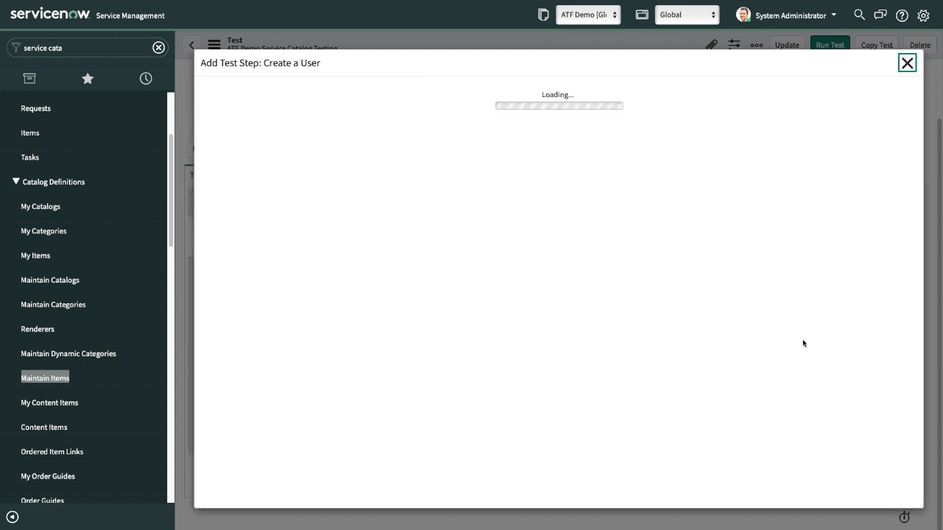
Step: Set the test user's first name to ATF and last name to End User in the Create a User step
{"action": "scroll", "coordinate": [283, 372], "scroll_direction": "down", "scroll_amount": 2}
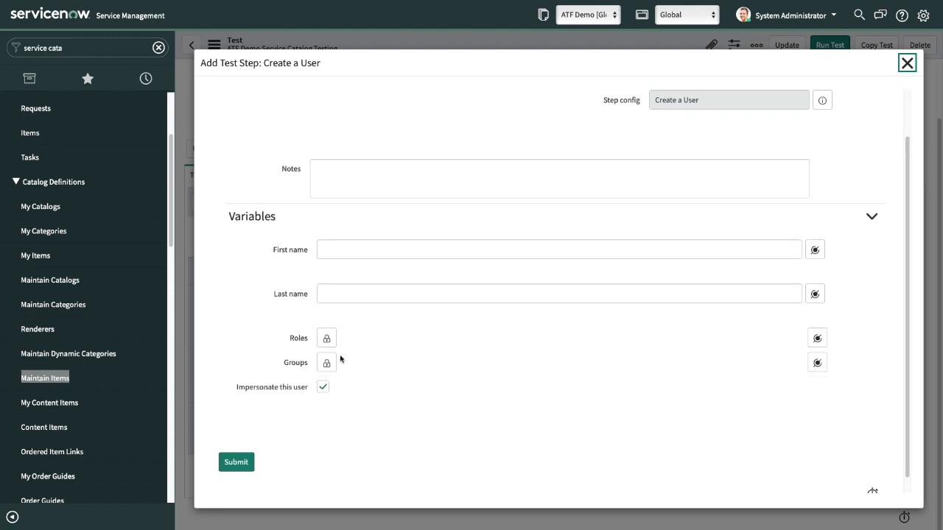
{"action": "left_click", "coordinate": [394, 248]}
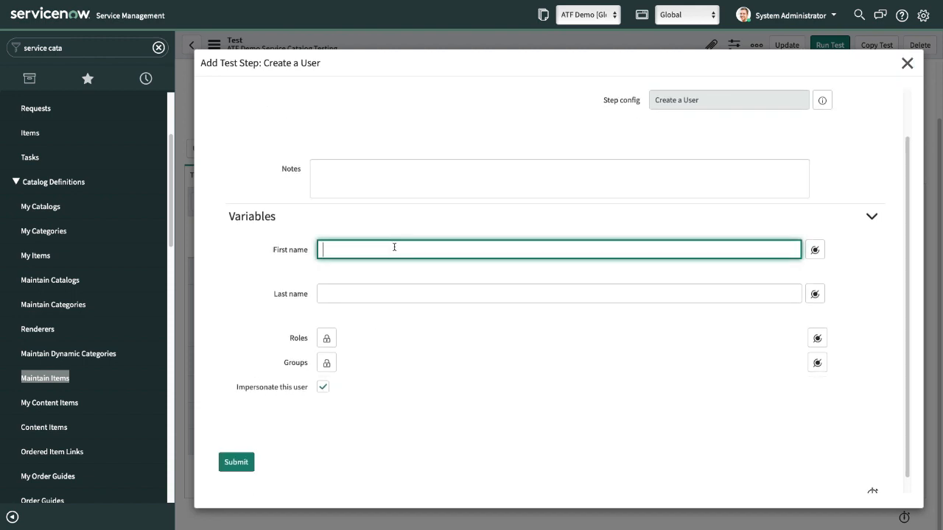
{"action": "type", "text": "ATF"}
{"action": "key", "text": "ctrl+a"}
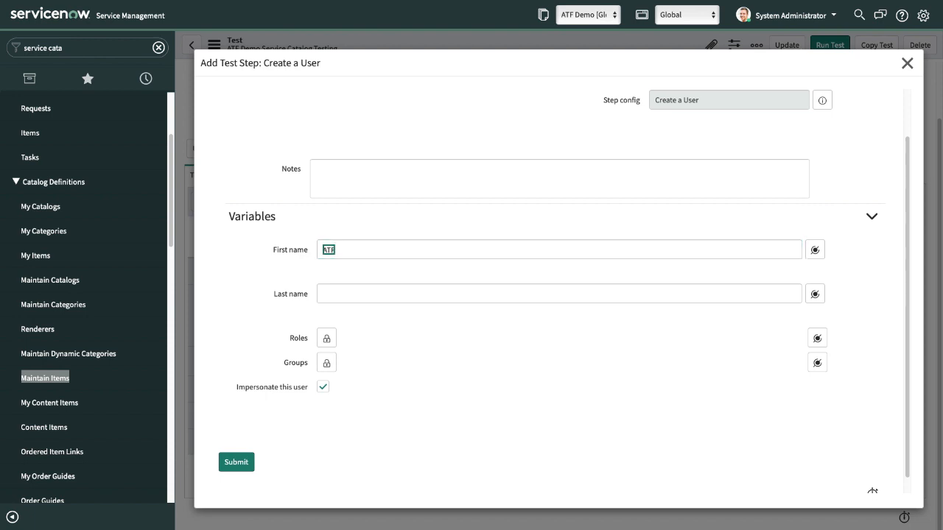
{"action": "left_click", "coordinate": [406, 292]}
{"action": "type", "text": "n"}
{"action": "key", "text": "BackSpace"}
{"action": "type", "text": "End"}
{"action": "key", "text": "BackSpace"}
{"action": "key", "text": "BackSpace"}
{"action": "type", "text": "nd User"}
{"action": "left_click", "coordinate": [458, 348]}
{"action": "left_click", "coordinate": [326, 338]}
{"action": "type", "text": "snc"}
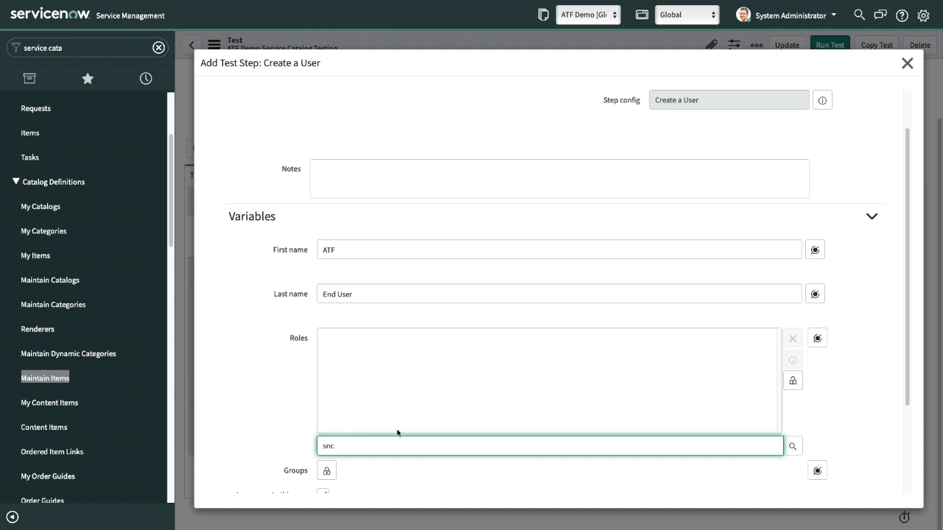
{"action": "left_click", "coordinate": [360, 475]}
{"action": "left_click", "coordinate": [367, 343]}
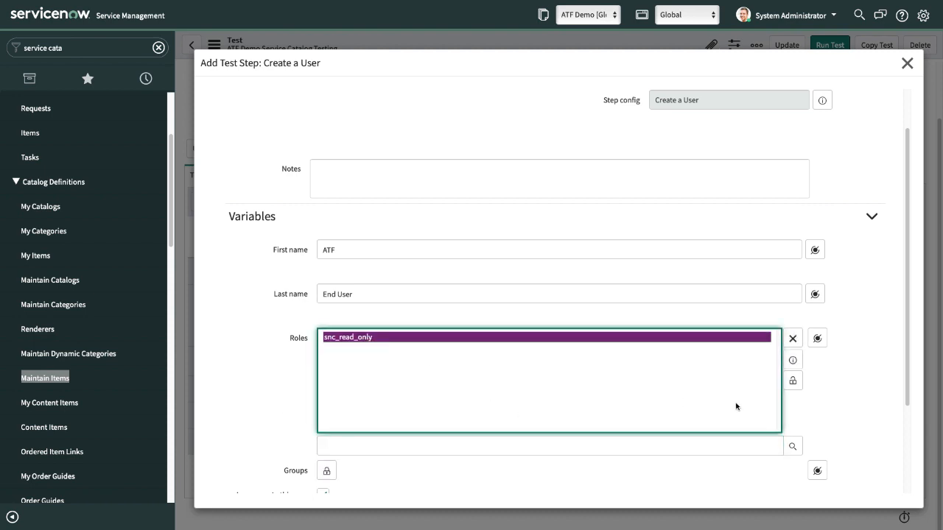
{"action": "left_click", "coordinate": [793, 338]}
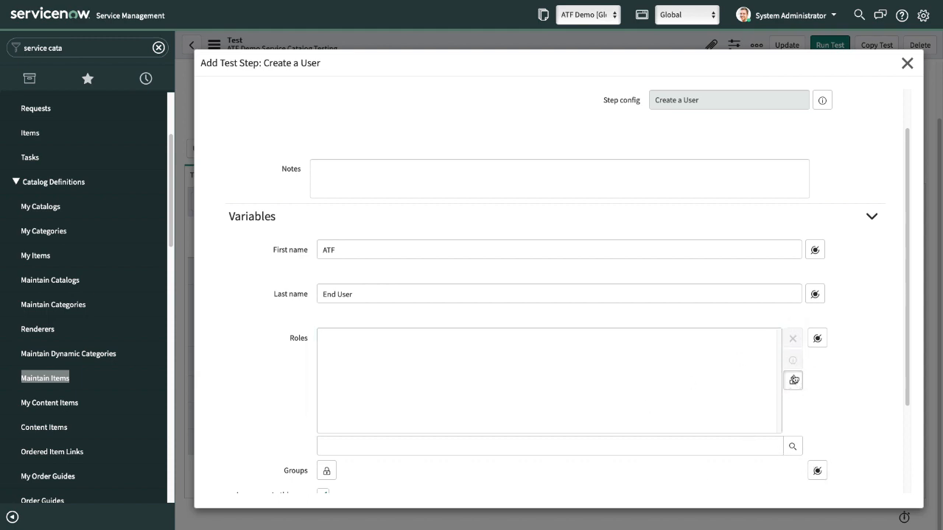
{"action": "left_click", "coordinate": [793, 380]}
{"action": "left_click", "coordinate": [263, 328]}
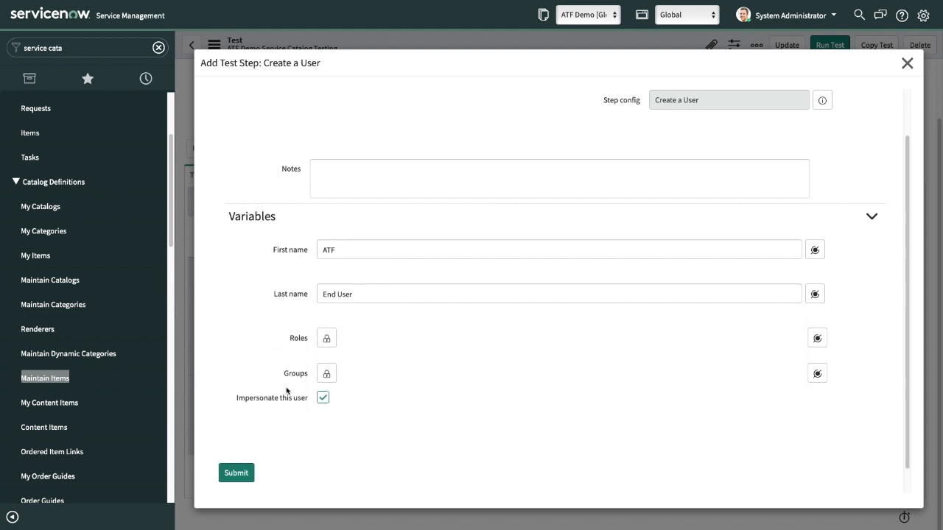
Step: Submit the Create a User test step without roles or groups, keeping Impersonate this user enabled
{"action": "left_click", "coordinate": [241, 473]}
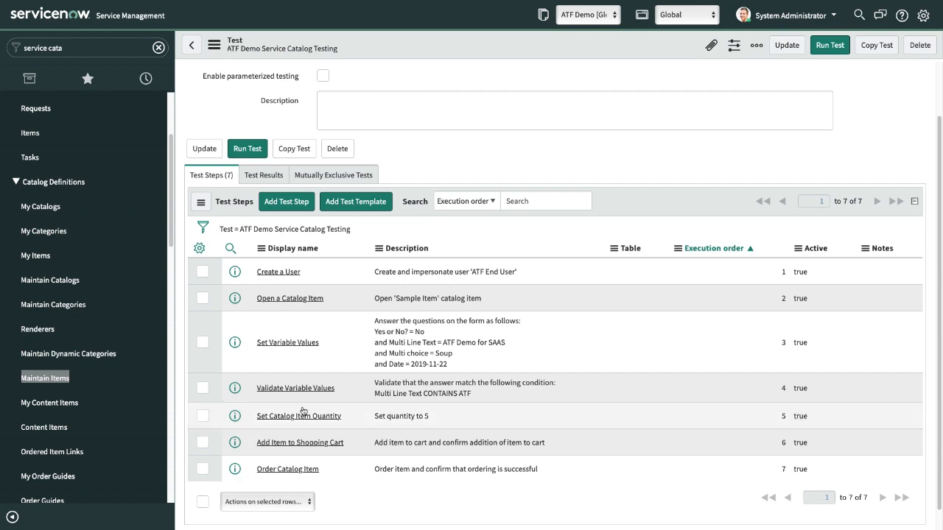
{"action": "scroll", "coordinate": [306, 412], "scroll_direction": "down", "scroll_amount": 1}
{"action": "scroll", "coordinate": [313, 369], "scroll_direction": "up", "scroll_amount": 3}
{"action": "scroll", "coordinate": [434, 305], "scroll_direction": "down", "scroll_amount": 2}
{"action": "scroll", "coordinate": [434, 305], "scroll_direction": "up", "scroll_amount": 2}
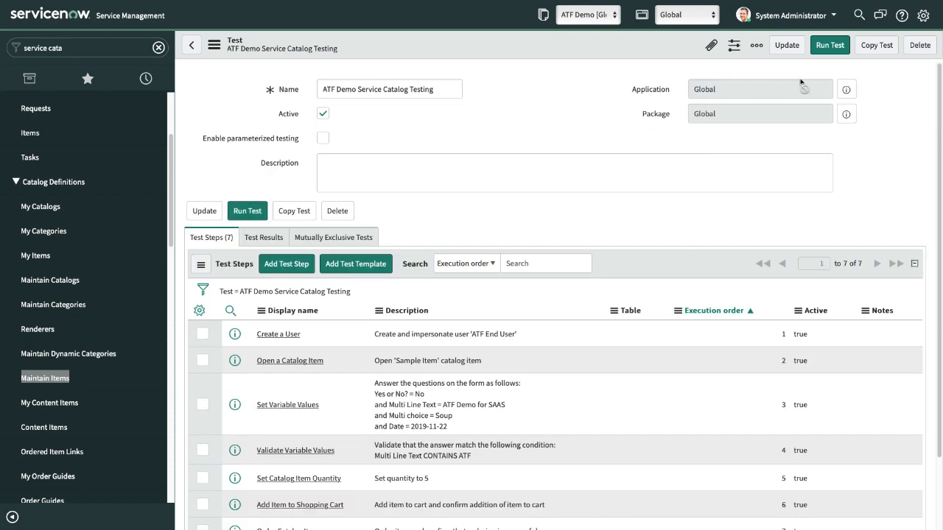
Step: Run the ATF Demo Service Catalog Testing test in a new test runner and return to the test's run progress
{"action": "left_click", "coordinate": [829, 46]}
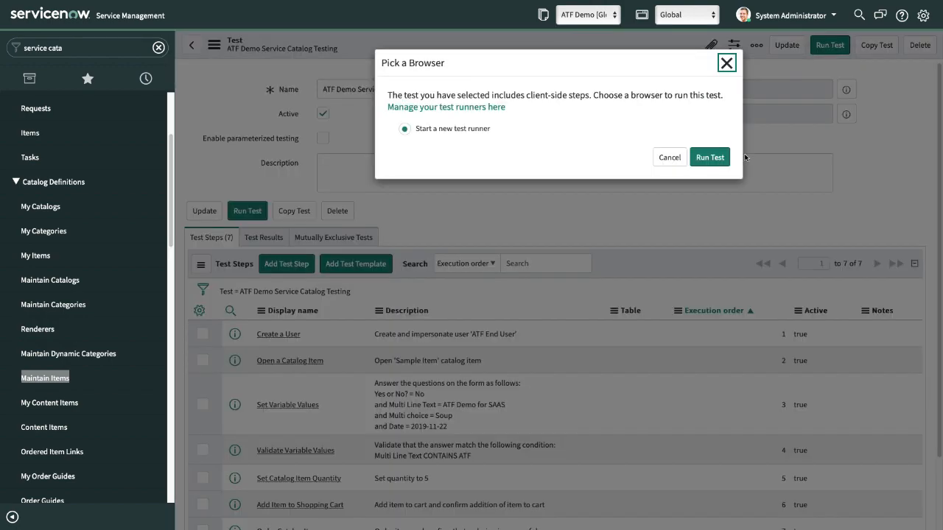
{"action": "left_click", "coordinate": [710, 159]}
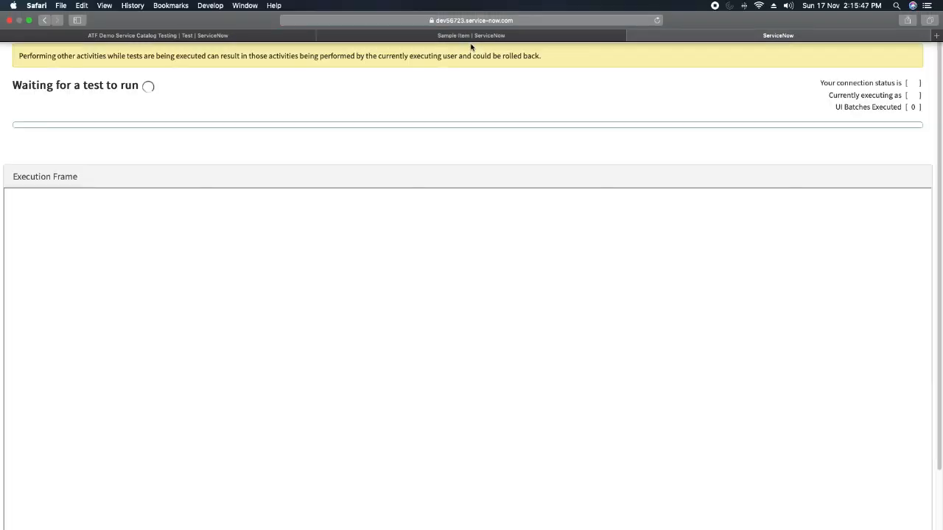
{"action": "scroll", "coordinate": [321, 211], "scroll_direction": "down", "scroll_amount": 2}
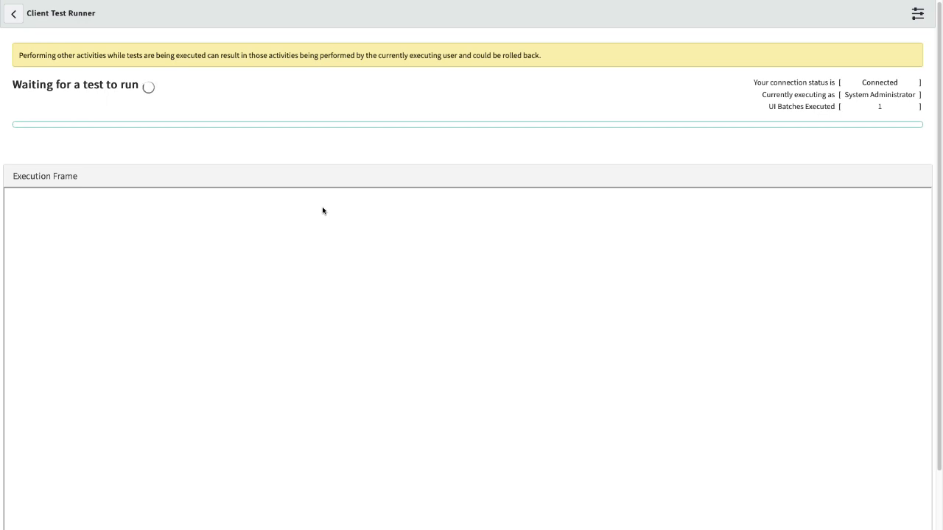
{"action": "mouse_move", "coordinate": [641, 2]}
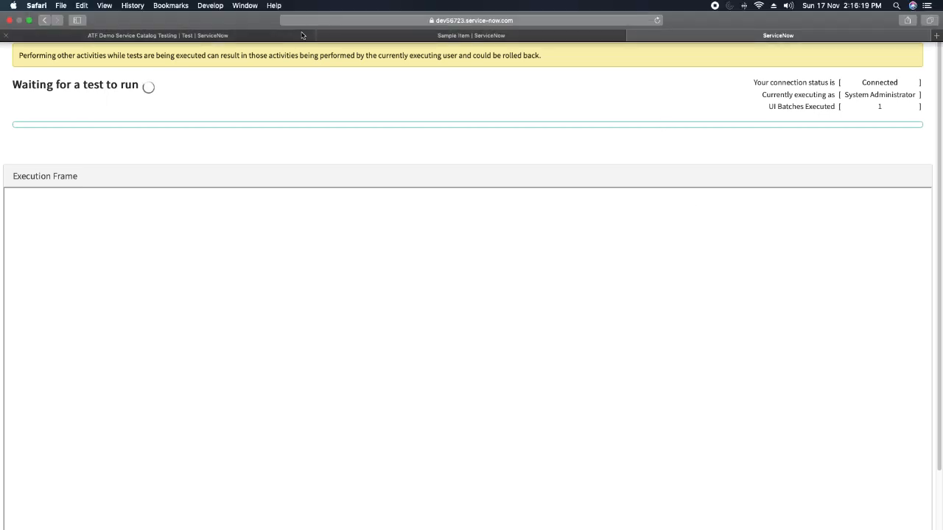
{"action": "left_click", "coordinate": [234, 35]}
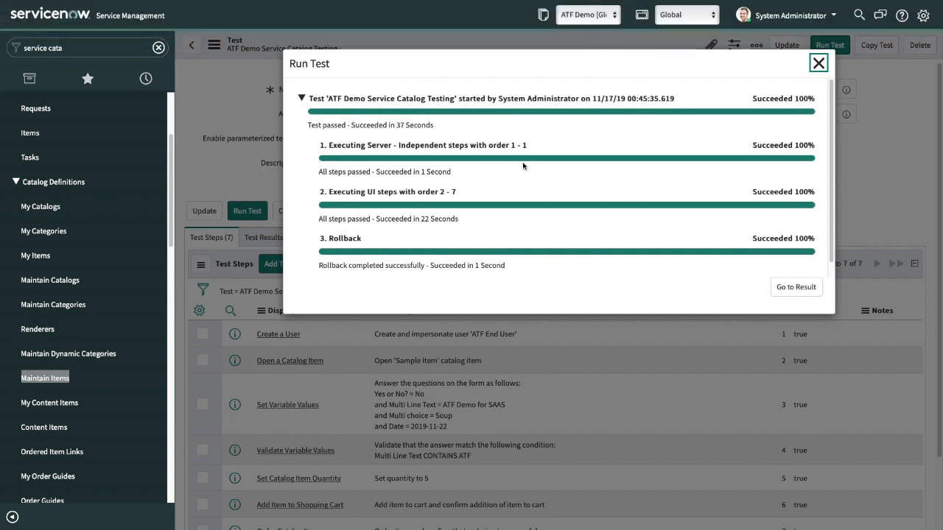
Step: Open the result of the test run and examine its step results, test log and test transactions
{"action": "left_click", "coordinate": [798, 285]}
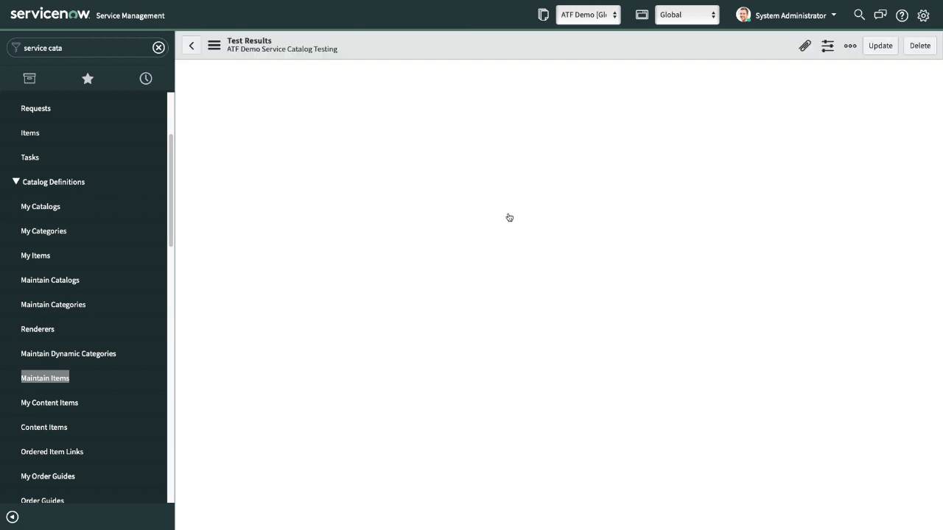
{"action": "scroll", "coordinate": [607, 292], "scroll_direction": "down", "scroll_amount": 3}
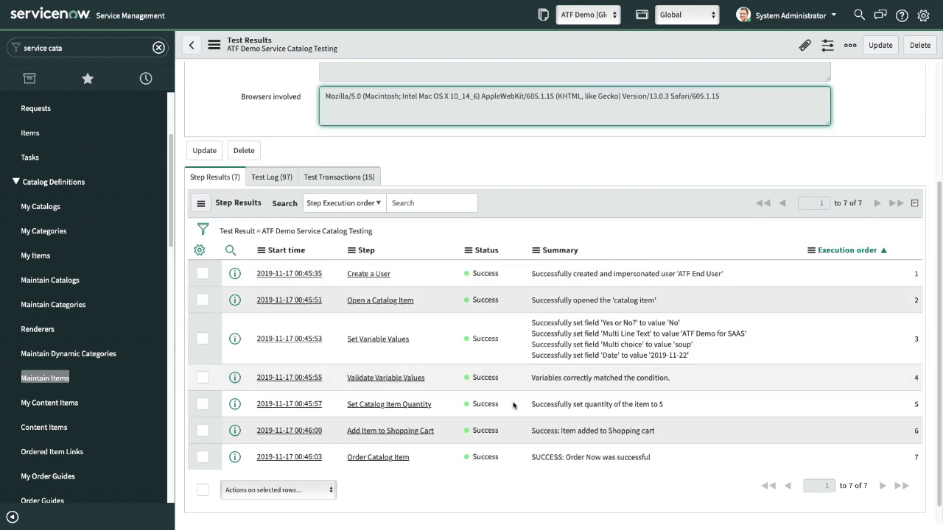
{"action": "left_click", "coordinate": [271, 177]}
{"action": "scroll", "coordinate": [389, 333], "scroll_direction": "down", "scroll_amount": 4}
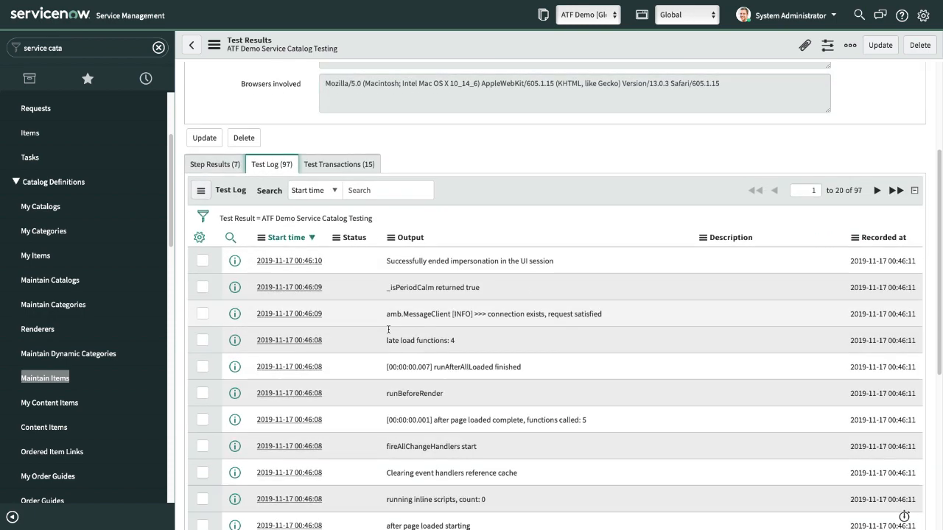
{"action": "scroll", "coordinate": [388, 333], "scroll_direction": "up", "scroll_amount": 8}
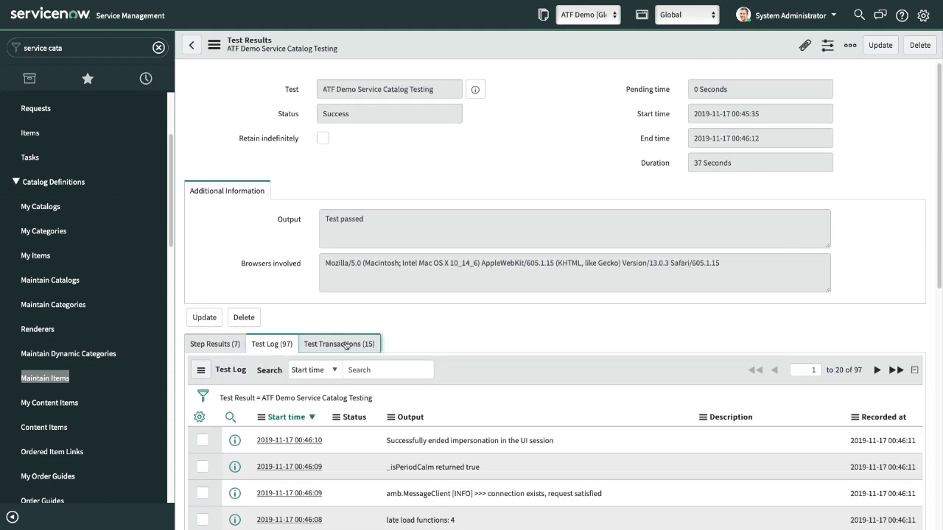
{"action": "left_click", "coordinate": [356, 342]}
{"action": "scroll", "coordinate": [356, 342], "scroll_direction": "down", "scroll_amount": 2}
{"action": "scroll", "coordinate": [354, 341], "scroll_direction": "down", "scroll_amount": 2}
{"action": "scroll", "coordinate": [354, 341], "scroll_direction": "up", "scroll_amount": 4}
Step: Examine the test log entries down to the order step, and return to the step results
{"action": "left_click", "coordinate": [277, 340]}
{"action": "scroll", "coordinate": [439, 335], "scroll_direction": "down", "scroll_amount": 4}
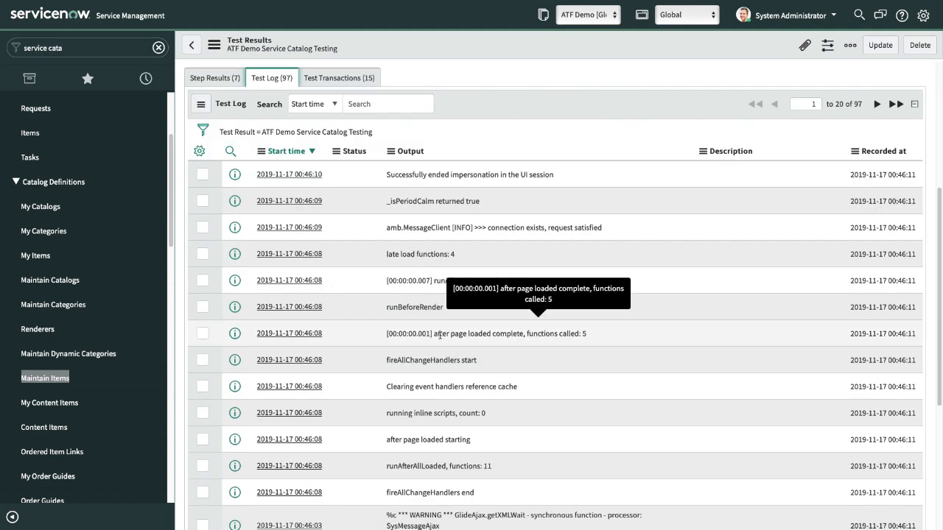
{"action": "scroll", "coordinate": [440, 335], "scroll_direction": "down", "scroll_amount": 2}
{"action": "scroll", "coordinate": [440, 335], "scroll_direction": "down", "scroll_amount": 2}
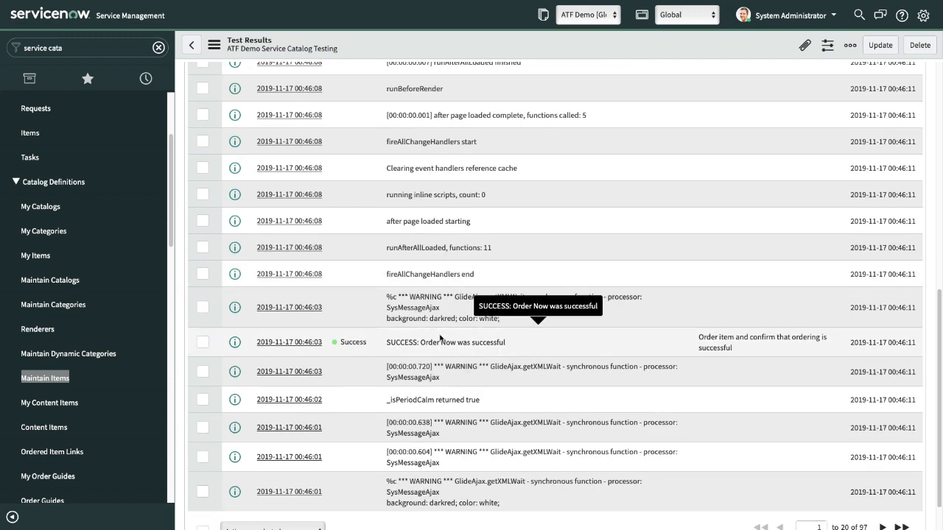
{"action": "scroll", "coordinate": [469, 268], "scroll_direction": "up", "scroll_amount": 8}
{"action": "left_click", "coordinate": [218, 183]}
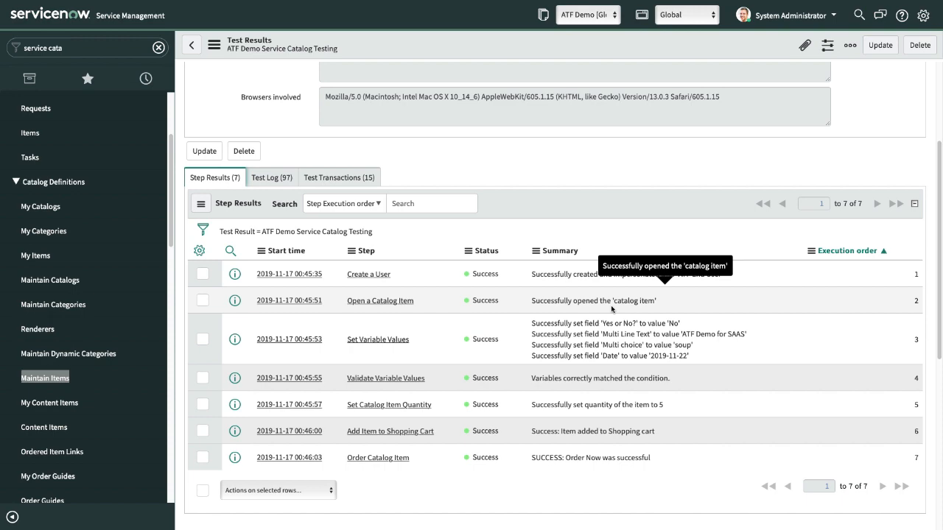
Step: Open the ATF Demo Service Catalog Testing test record from its test result
{"action": "scroll", "coordinate": [610, 310], "scroll_direction": "up", "scroll_amount": 5}
{"action": "left_click", "coordinate": [476, 92]}
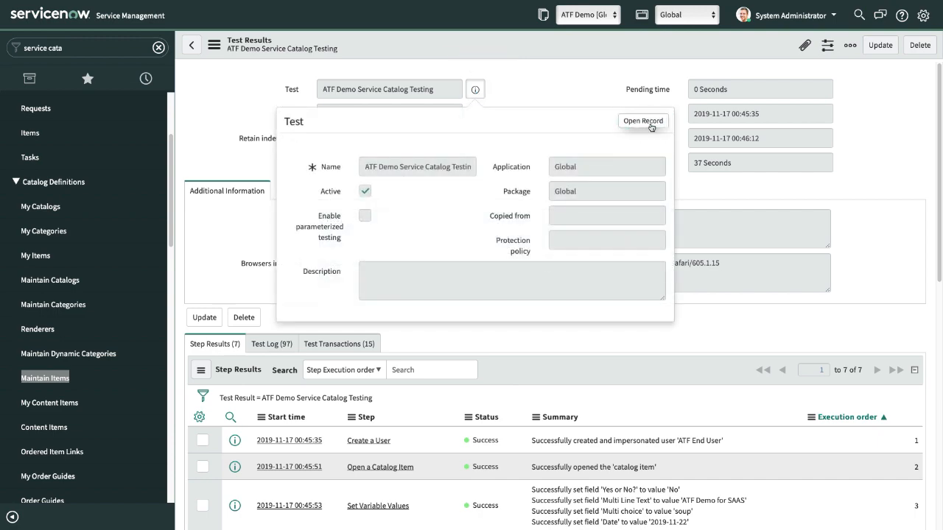
{"action": "left_click", "coordinate": [643, 121]}
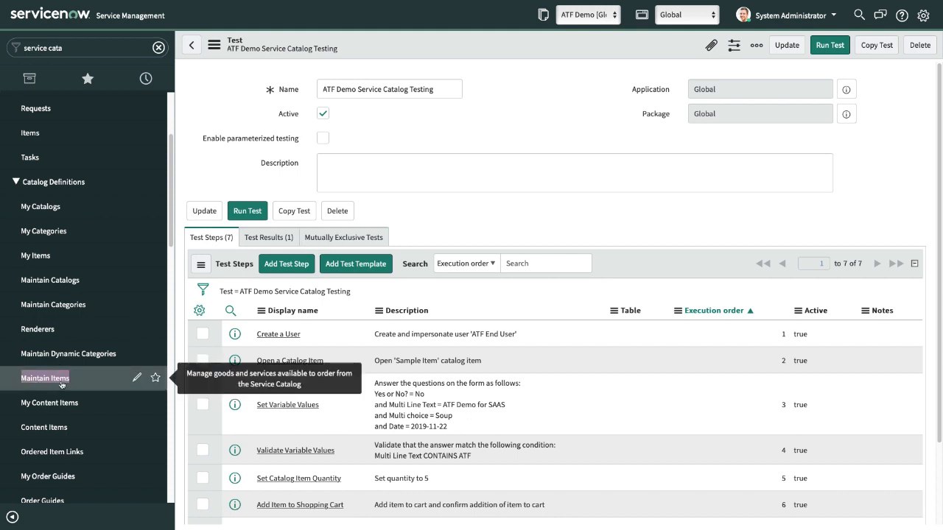
Step: Open the Maintain Items catalog list in a new browser tab and switch to that tab
{"action": "right_click", "coordinate": [34, 382]}
{"action": "key", "text": "Escape"}
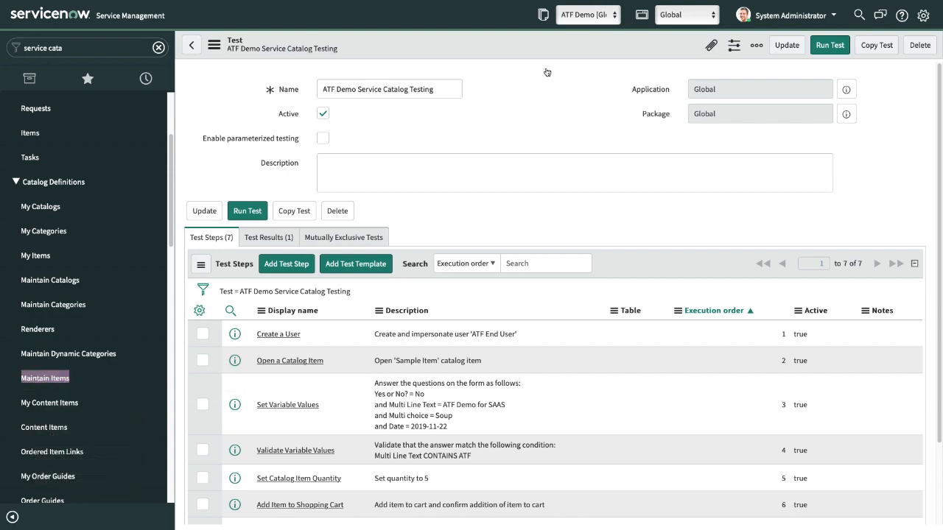
{"action": "mouse_move", "coordinate": [600, 3]}
{"action": "left_click", "coordinate": [587, 41]}
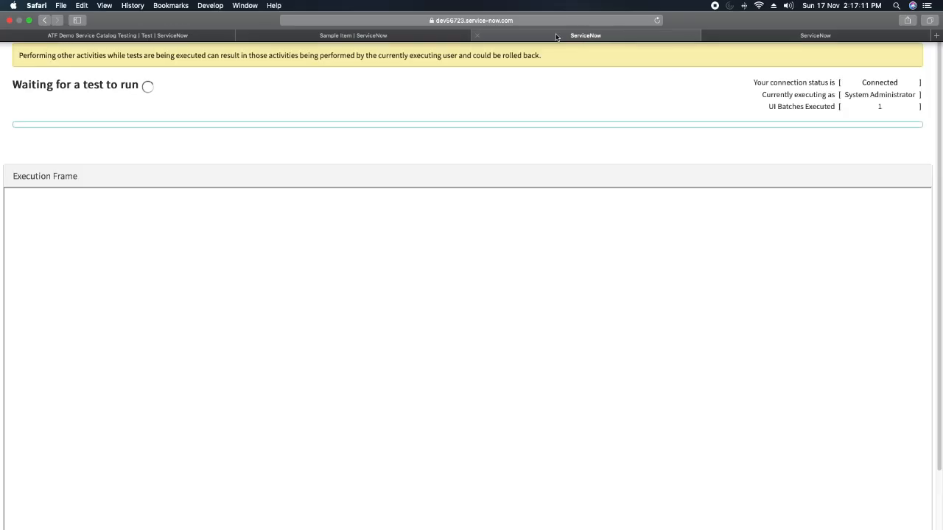
{"action": "left_click", "coordinate": [423, 34]}
{"action": "left_click", "coordinate": [798, 37]}
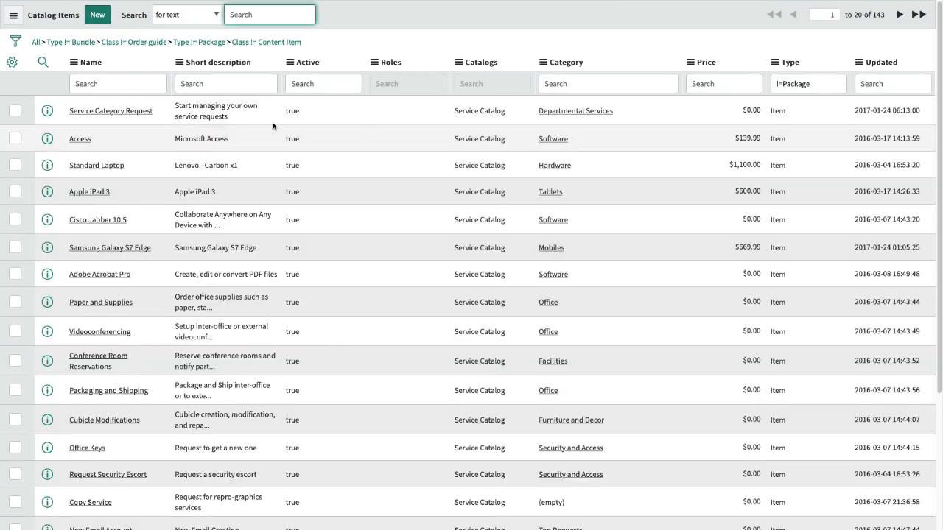
Step: Filter the catalog items by names containing "incident" and open the Create Incident record producer
{"action": "left_click", "coordinate": [115, 84]}
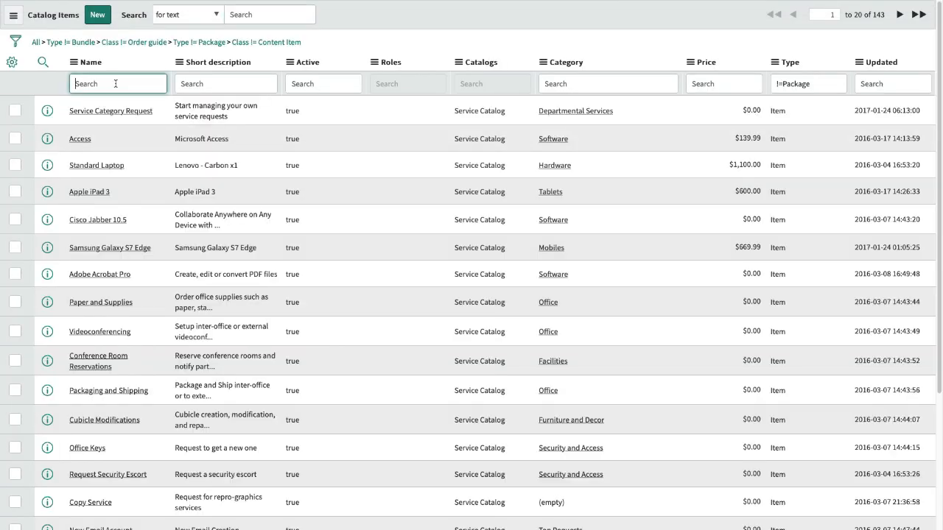
{"action": "type", "text": "*incident"}
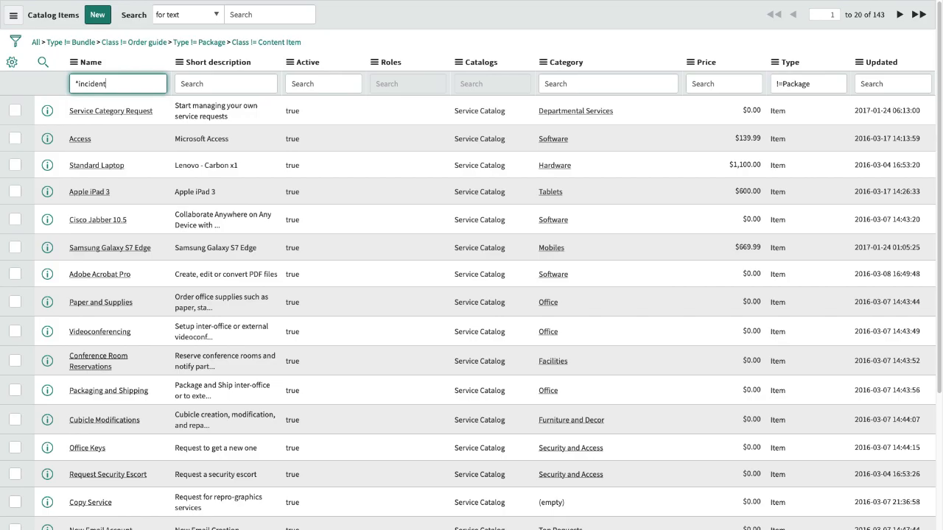
{"action": "key", "text": "Return"}
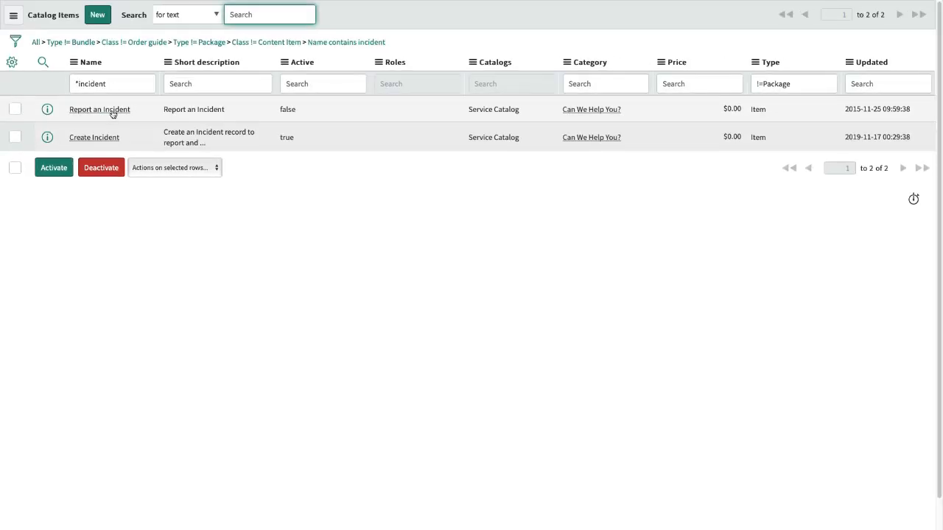
{"action": "left_click", "coordinate": [98, 138]}
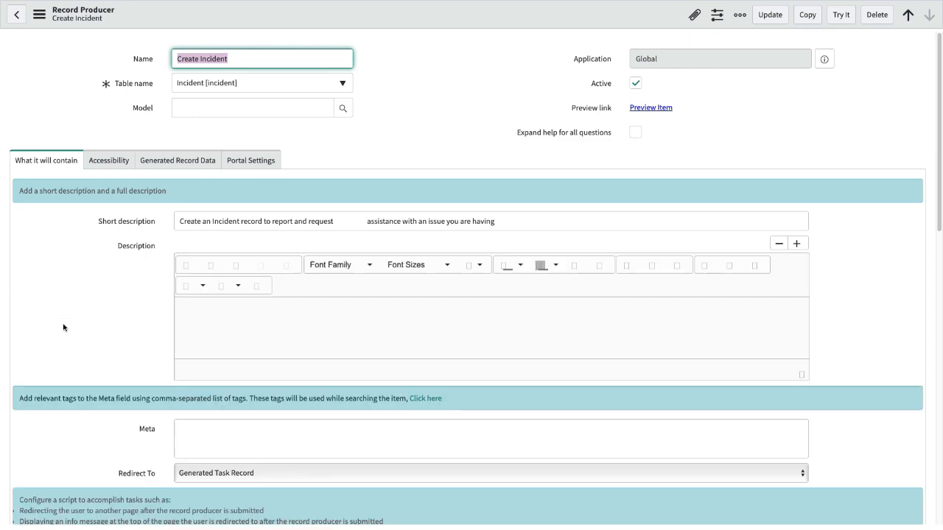
Step: Examine the variables of the Create Incident record producer and preview its form
{"action": "scroll", "coordinate": [63, 328], "scroll_direction": "down", "scroll_amount": 5}
{"action": "scroll", "coordinate": [63, 327], "scroll_direction": "down", "scroll_amount": 5}
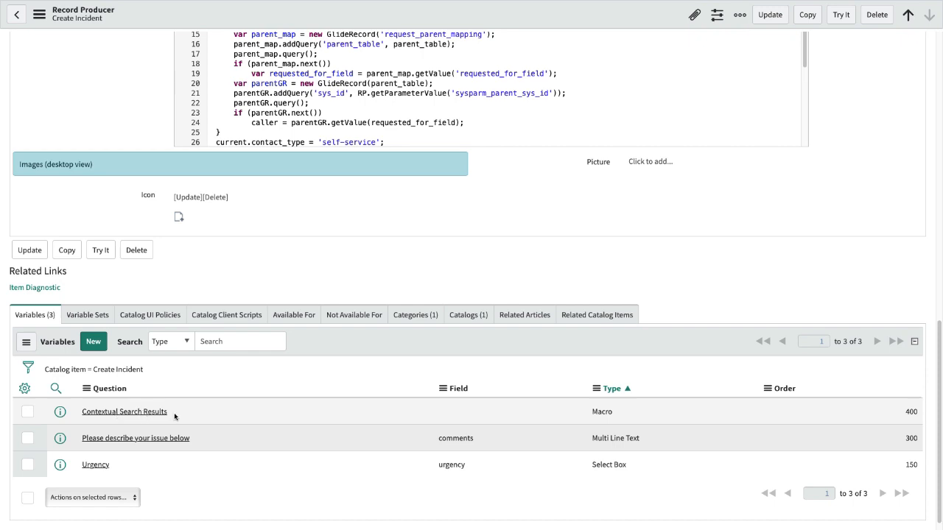
{"action": "scroll", "coordinate": [122, 450], "scroll_direction": "down", "scroll_amount": 1}
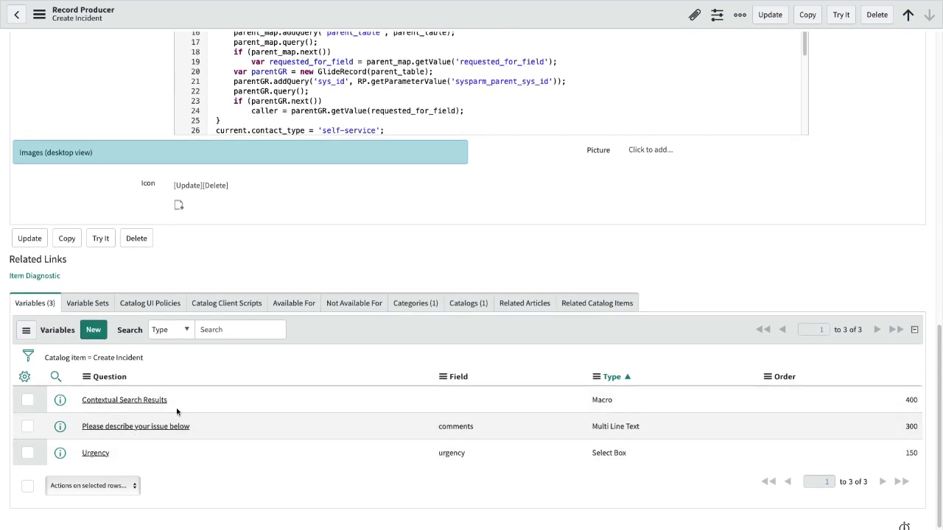
{"action": "scroll", "coordinate": [148, 431], "scroll_direction": "up", "scroll_amount": 15}
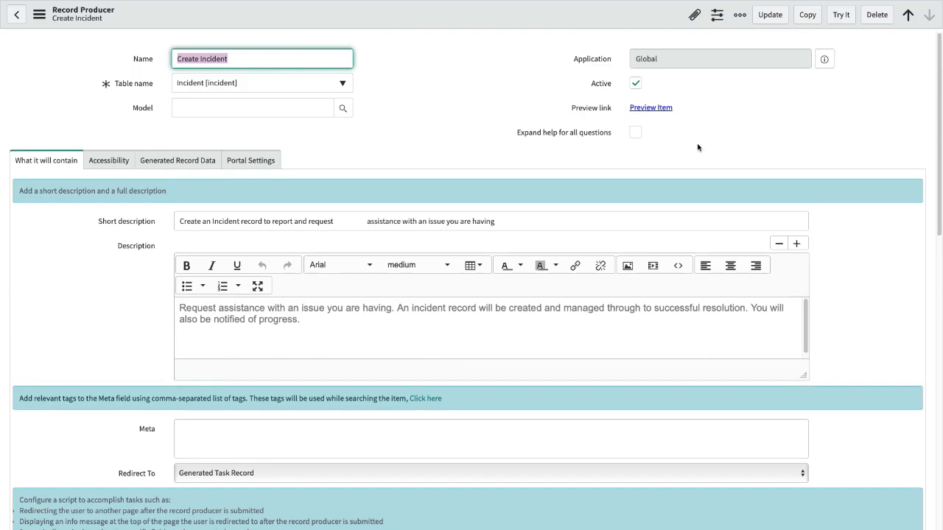
{"action": "left_click", "coordinate": [651, 108]}
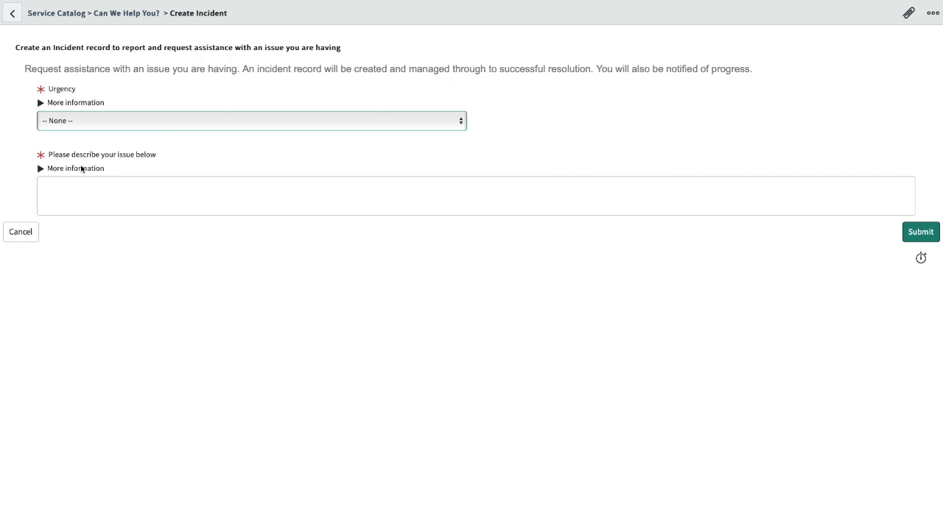
{"action": "left_click", "coordinate": [103, 124]}
{"action": "left_click", "coordinate": [161, 275]}
Step: Return to the ATF Demo Service Catalog Testing test and start an Open a Record Producer step after Step 7 - Order Catalog Item
{"action": "mouse_move", "coordinate": [401, 2]}
{"action": "left_click", "coordinate": [132, 37]}
{"action": "left_click", "coordinate": [223, 170]}
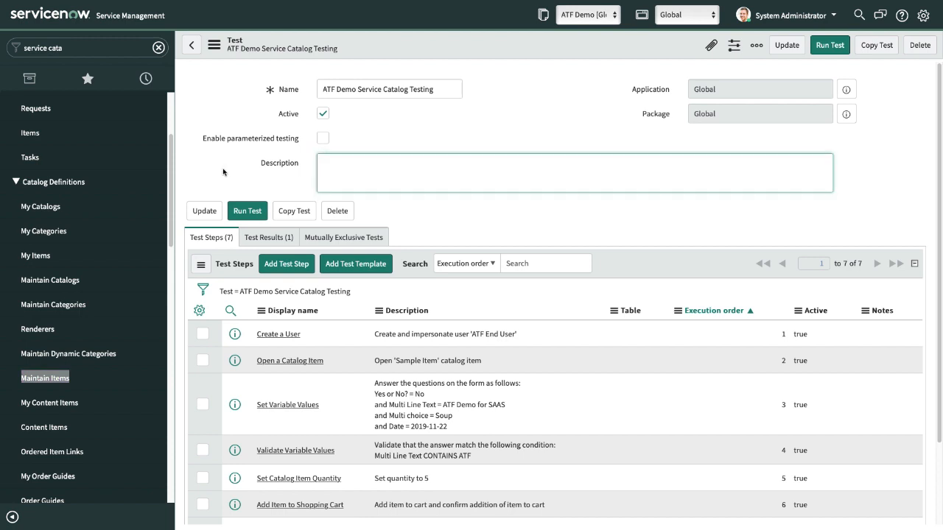
{"action": "left_click", "coordinate": [281, 263]}
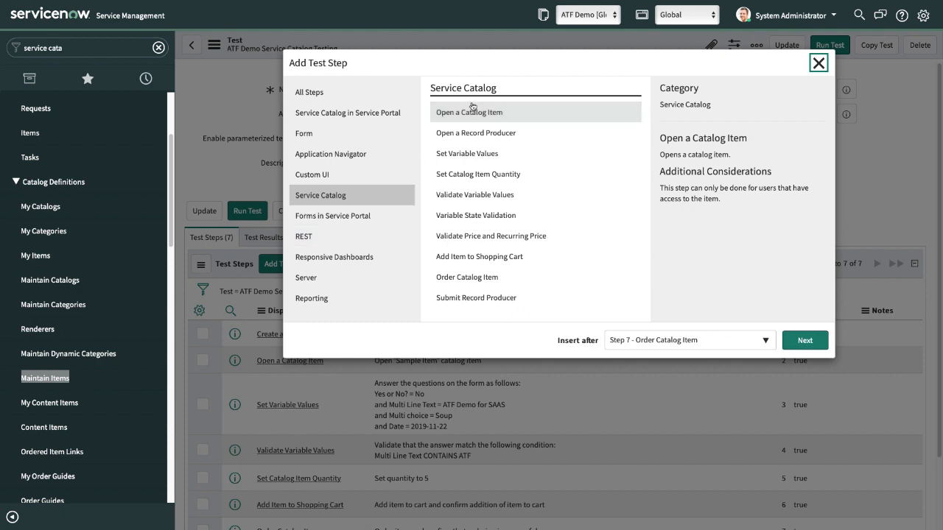
{"action": "left_click", "coordinate": [495, 137]}
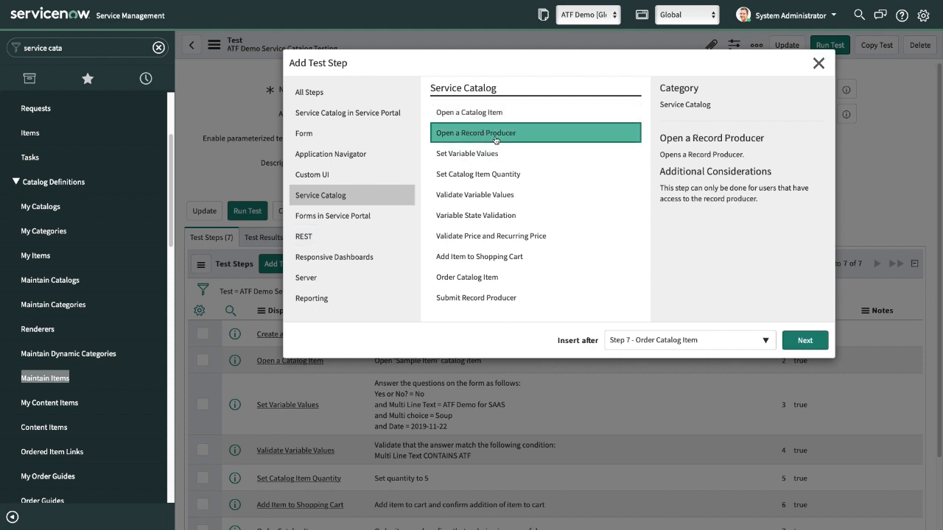
{"action": "left_click", "coordinate": [739, 341]}
{"action": "left_click", "coordinate": [739, 302]}
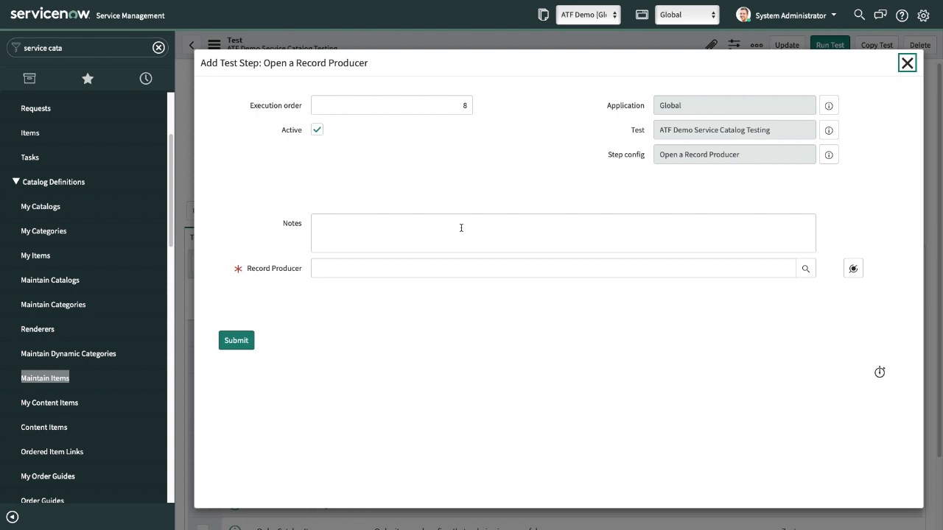
Step: Set the step's record producer to Create Incident and submit the step
{"action": "left_click", "coordinate": [563, 273]}
{"action": "type", "text": "*inc"}
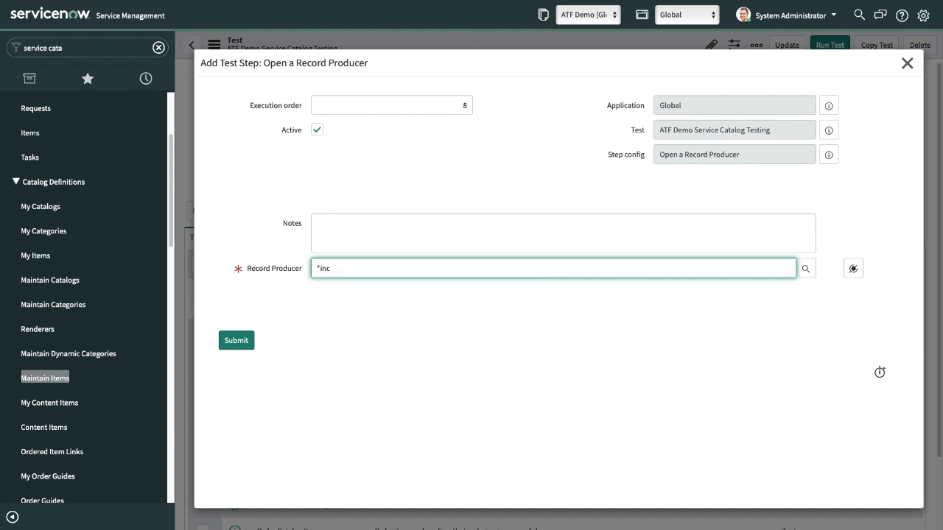
{"action": "key", "text": "Down"}
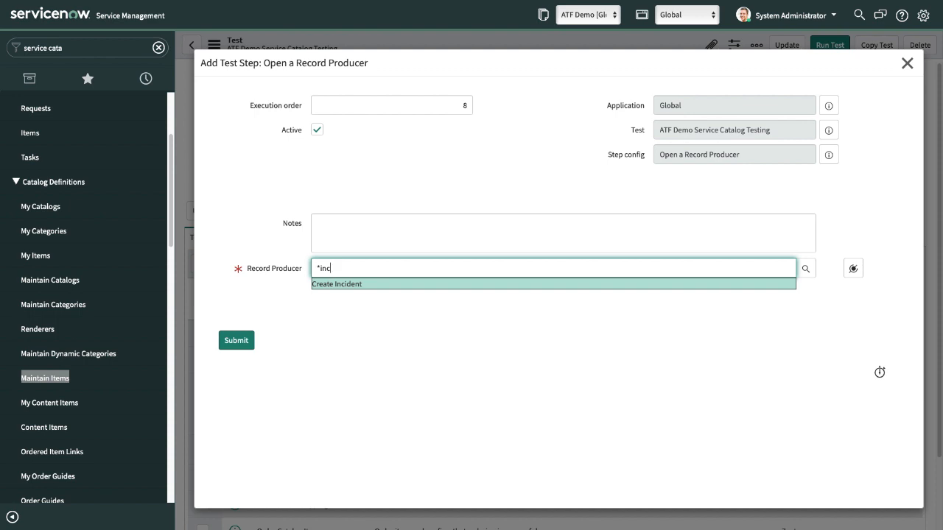
{"action": "key", "text": "Return"}
{"action": "left_click", "coordinate": [398, 330]}
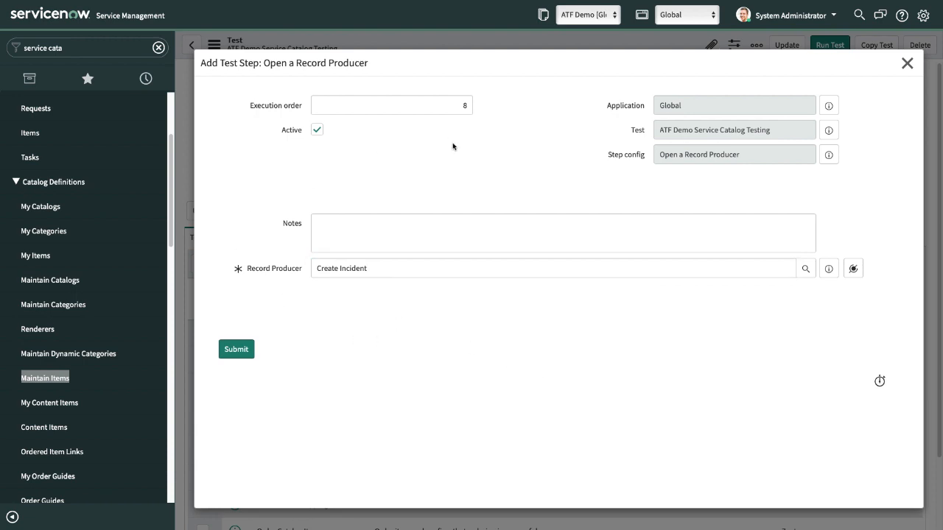
{"action": "left_click", "coordinate": [236, 350]}
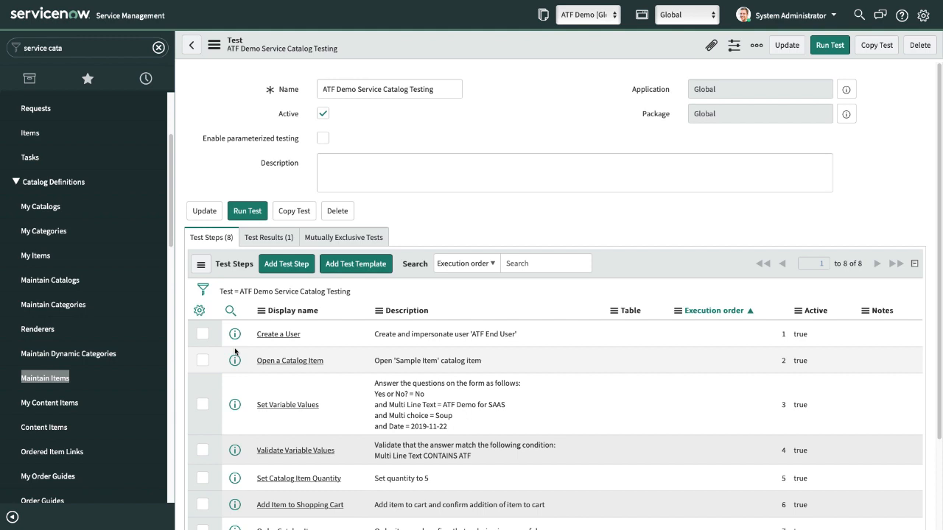
Step: Start another test step and compare the Set Variable Values, Validate Variable Values and Variable State Validation step types
{"action": "left_click", "coordinate": [289, 265]}
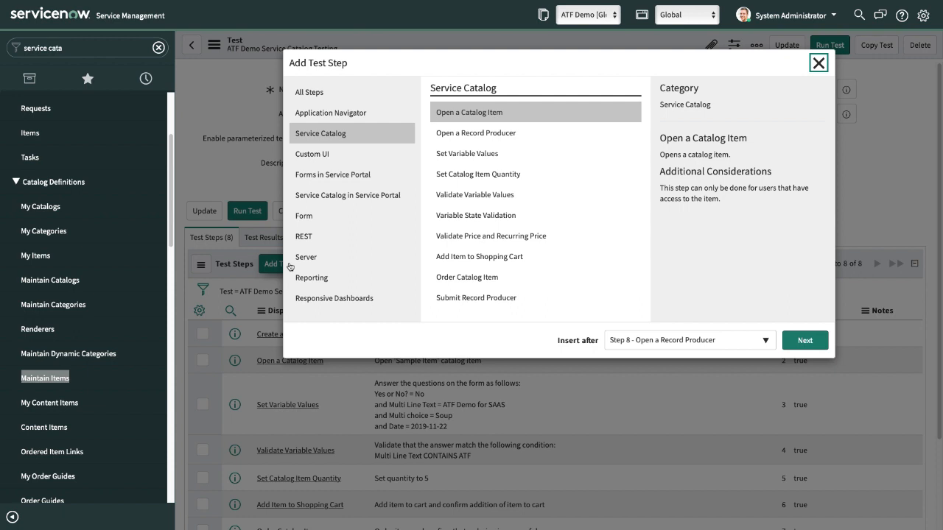
{"action": "left_click", "coordinate": [487, 157]}
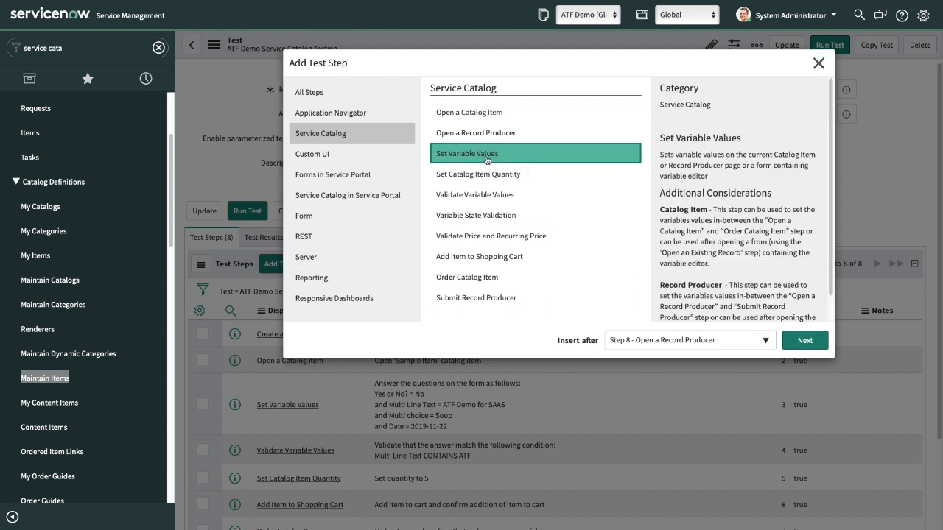
{"action": "left_click", "coordinate": [475, 196]}
{"action": "left_click", "coordinate": [484, 217]}
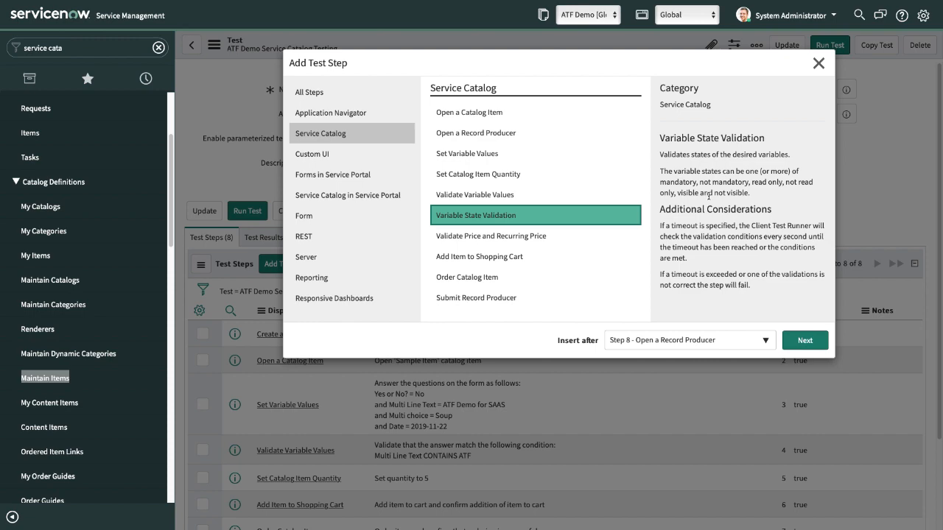
Step: Check which fields are mandatory on the Create Incident preview form, and return to the test
{"action": "mouse_move", "coordinate": [774, 44]}
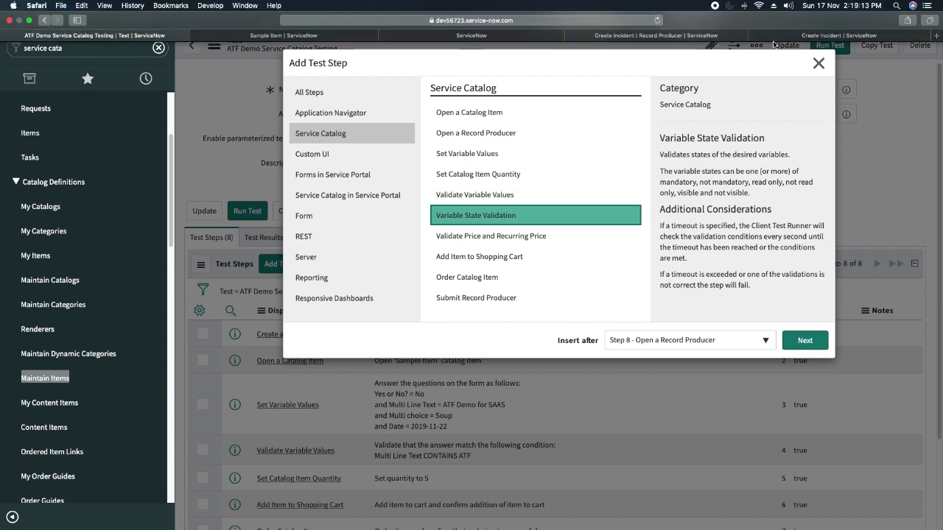
{"action": "left_click", "coordinate": [838, 35]}
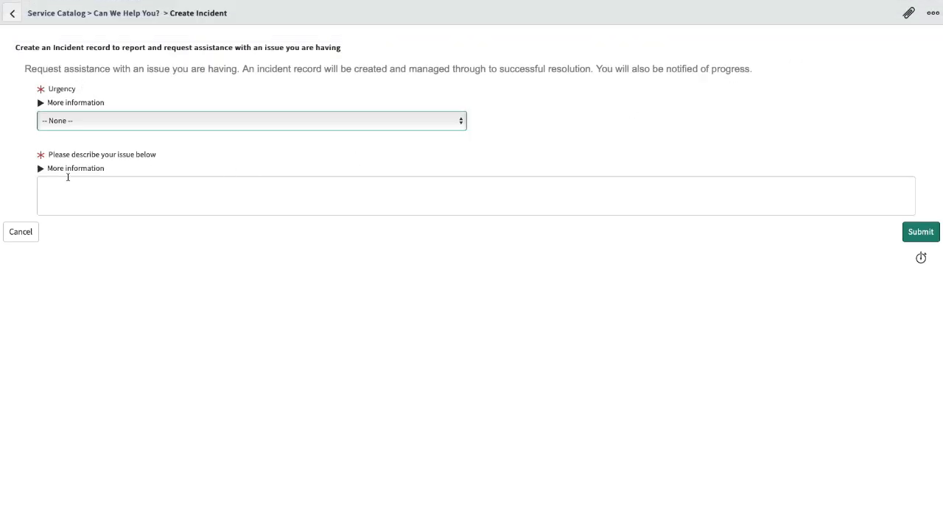
{"action": "mouse_move", "coordinate": [430, 2]}
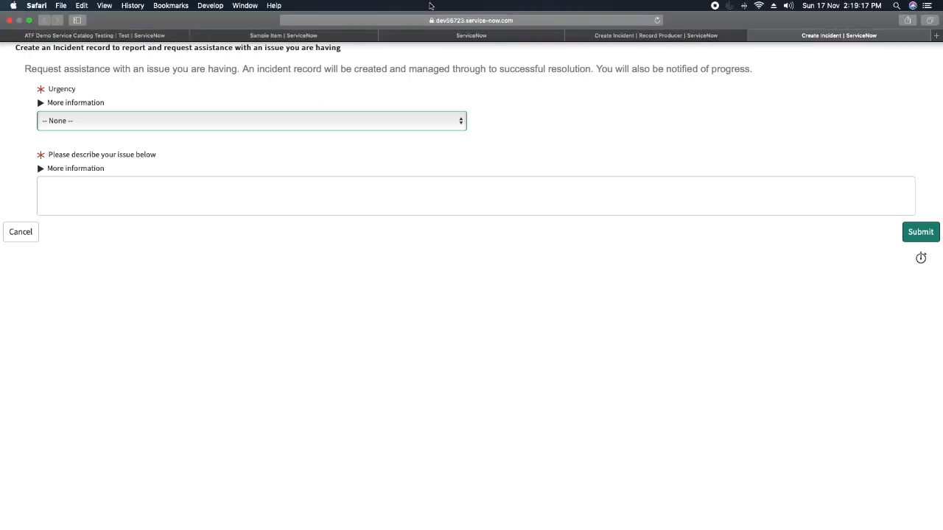
{"action": "left_click", "coordinate": [140, 36]}
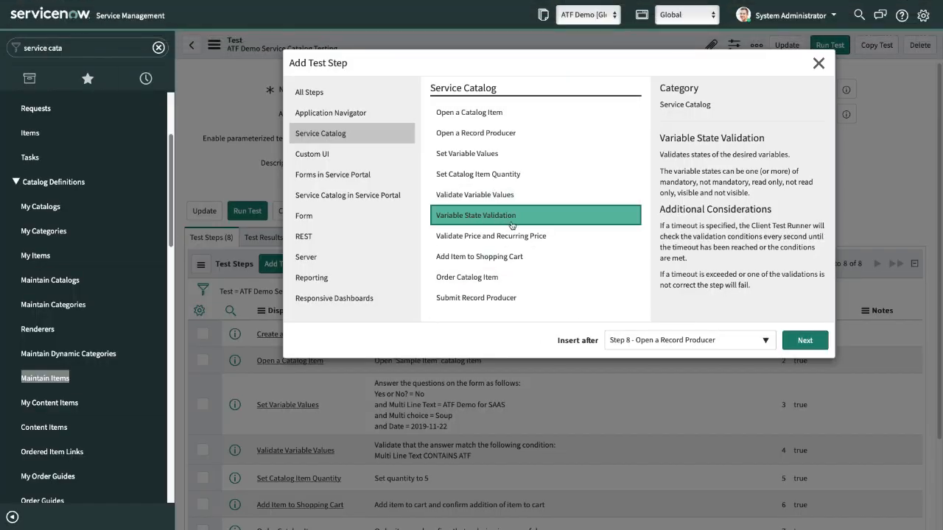
Step: Create a Variable State Validation step after Step 8 and validate Urgency and Please describe your issue below as visible
{"action": "left_click", "coordinate": [494, 154]}
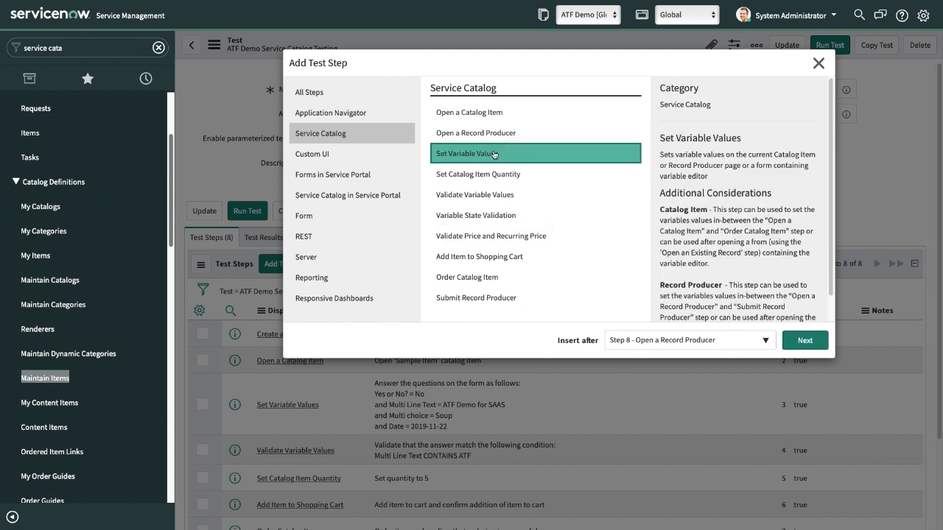
{"action": "left_click", "coordinate": [486, 216]}
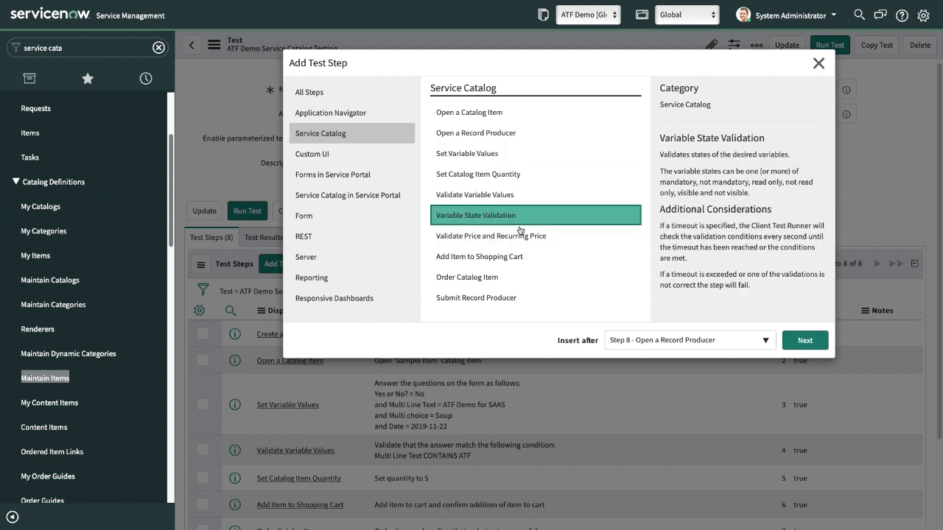
{"action": "left_click", "coordinate": [796, 343]}
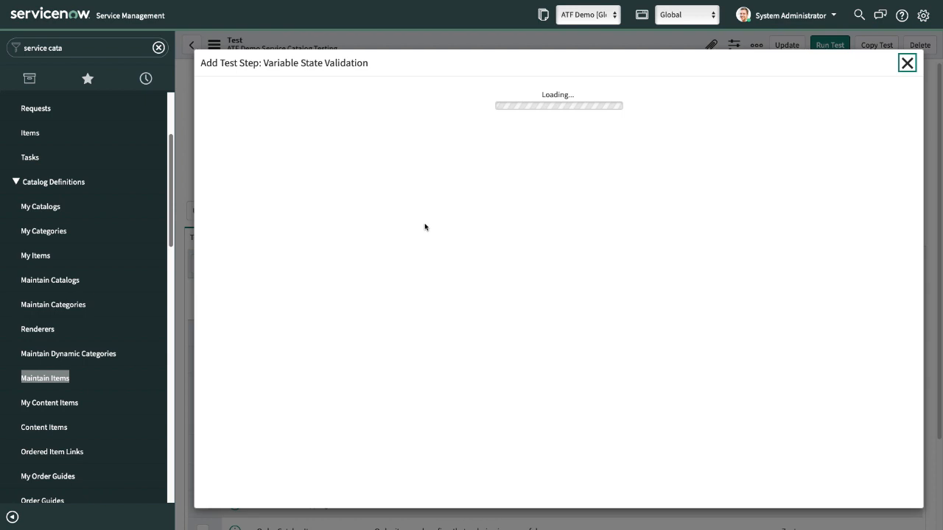
{"action": "scroll", "coordinate": [262, 224], "scroll_direction": "down", "scroll_amount": 2}
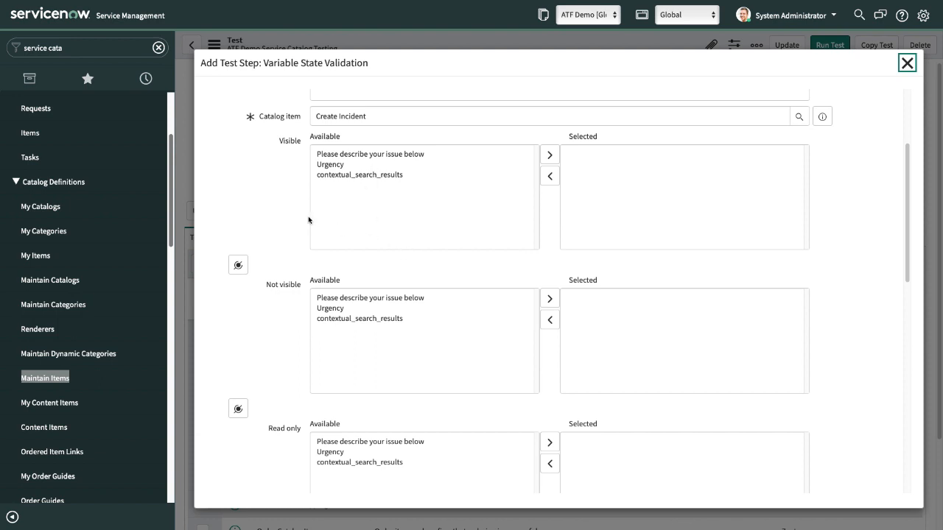
{"action": "scroll", "coordinate": [438, 257], "scroll_direction": "up", "scroll_amount": 3}
{"action": "scroll", "coordinate": [439, 256], "scroll_direction": "down", "scroll_amount": 1}
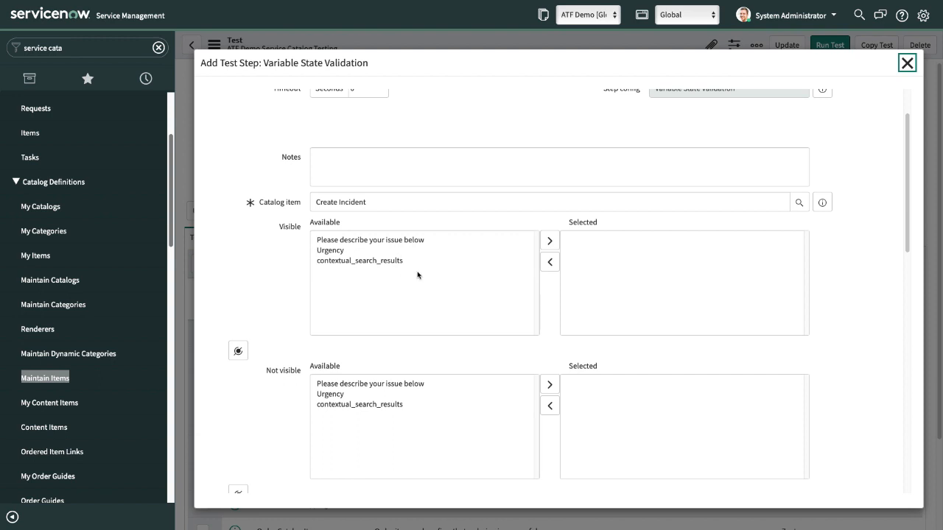
{"action": "double_click", "coordinate": [342, 251]}
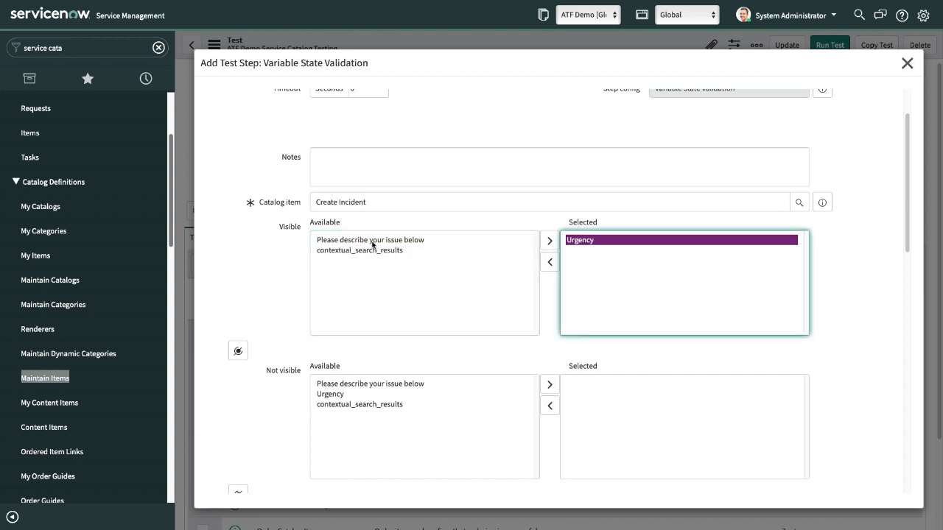
{"action": "double_click", "coordinate": [371, 240]}
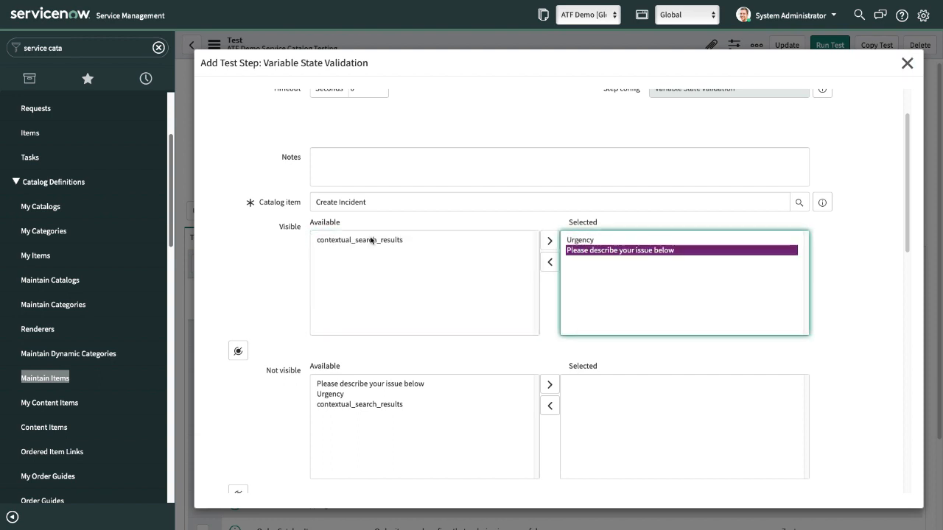
Step: Validate Please describe your issue below and Urgency as mandatory, and submit the Variable State Validation step
{"action": "scroll", "coordinate": [293, 316], "scroll_direction": "down", "scroll_amount": 5}
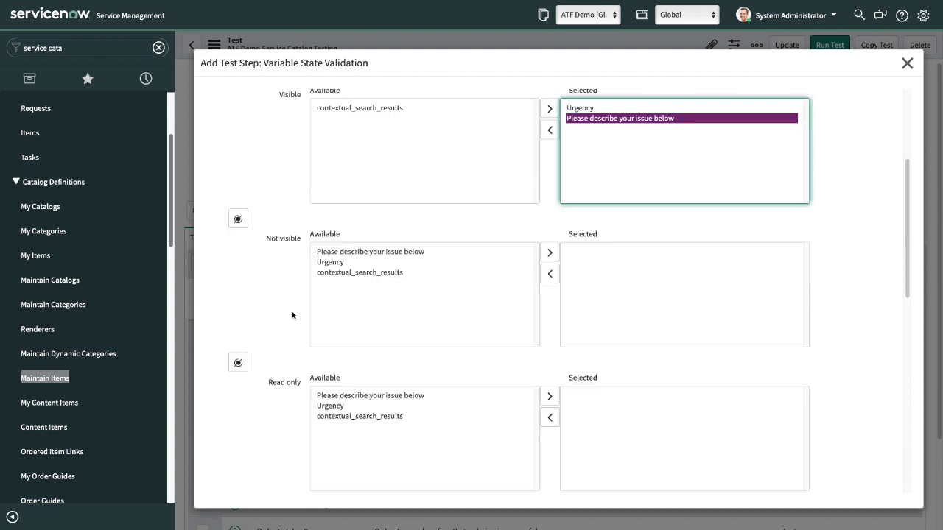
{"action": "scroll", "coordinate": [294, 315], "scroll_direction": "down", "scroll_amount": 2}
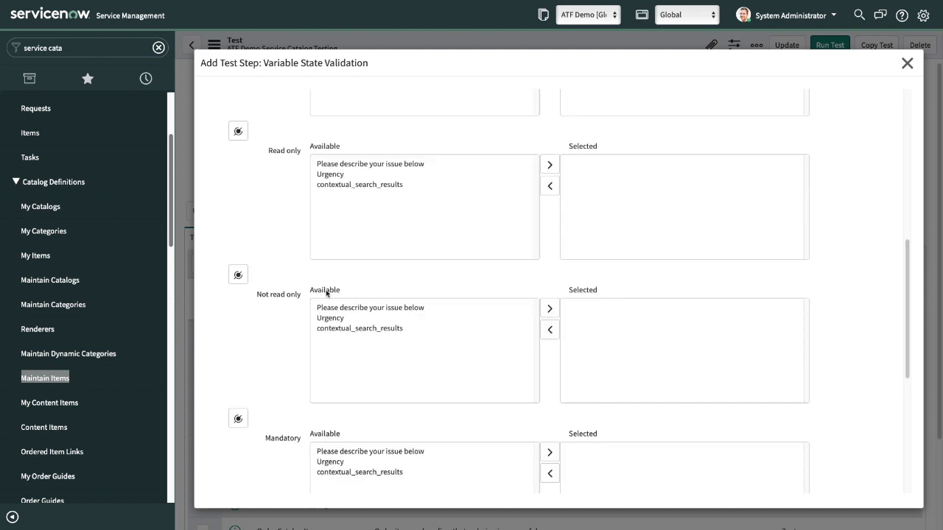
{"action": "scroll", "coordinate": [274, 302], "scroll_direction": "down", "scroll_amount": 4}
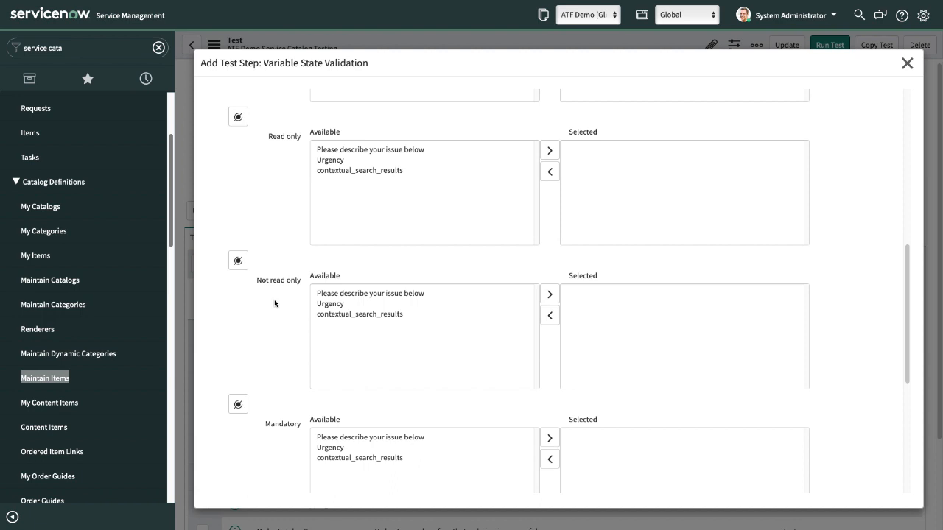
{"action": "double_click", "coordinate": [380, 280]}
{"action": "double_click", "coordinate": [350, 282]}
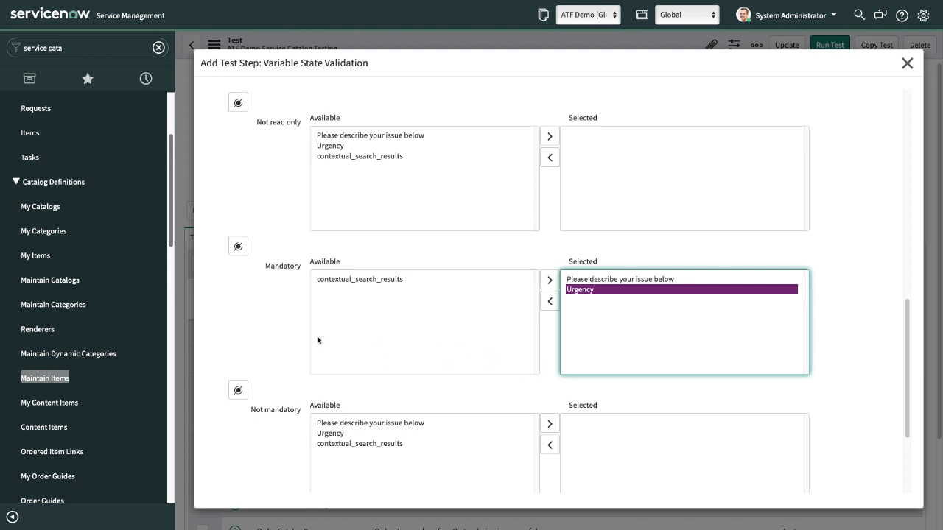
{"action": "scroll", "coordinate": [347, 347], "scroll_direction": "down", "scroll_amount": 2}
{"action": "left_click", "coordinate": [234, 448]}
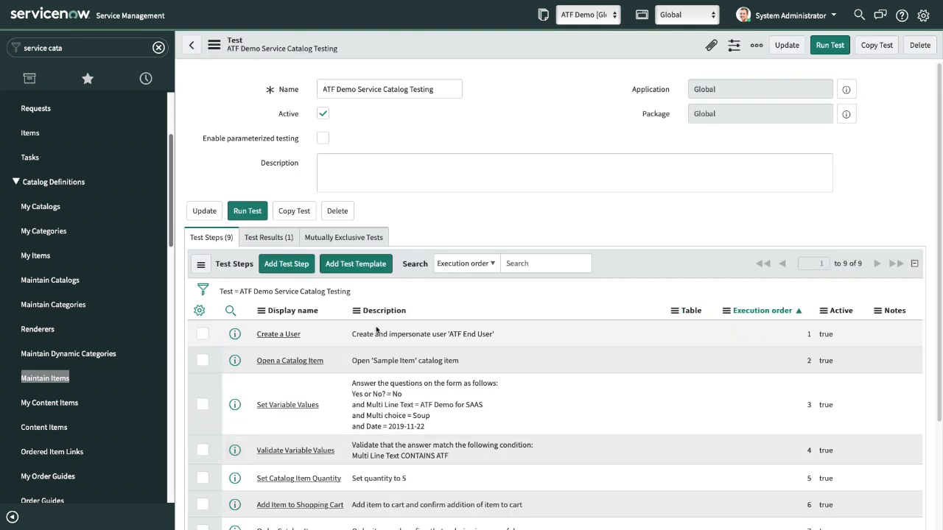
Step: Create a Set Variable Values test step from the Service Catalog category, inserted after Step 9 - Variable State Validation
{"action": "scroll", "coordinate": [377, 330], "scroll_direction": "down", "scroll_amount": 2}
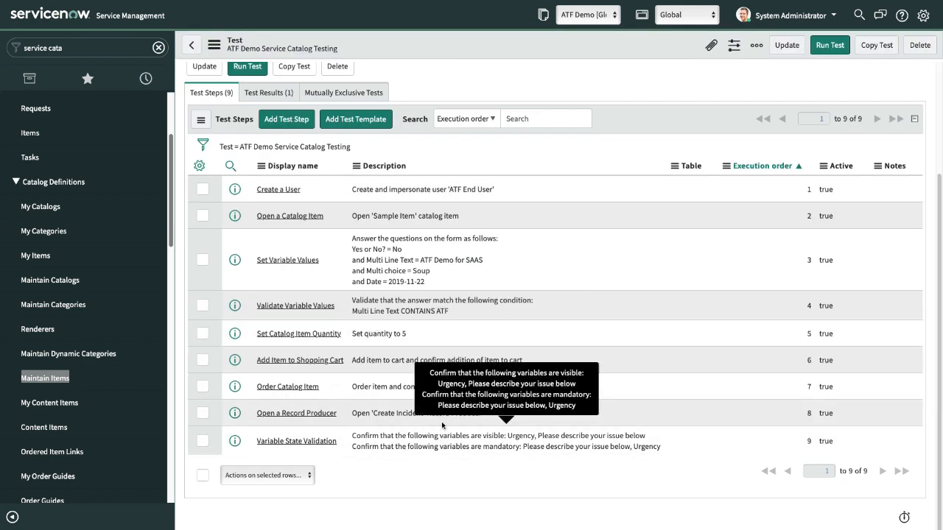
{"action": "scroll", "coordinate": [429, 411], "scroll_direction": "up", "scroll_amount": 2}
{"action": "scroll", "coordinate": [251, 193], "scroll_direction": "down", "scroll_amount": 2}
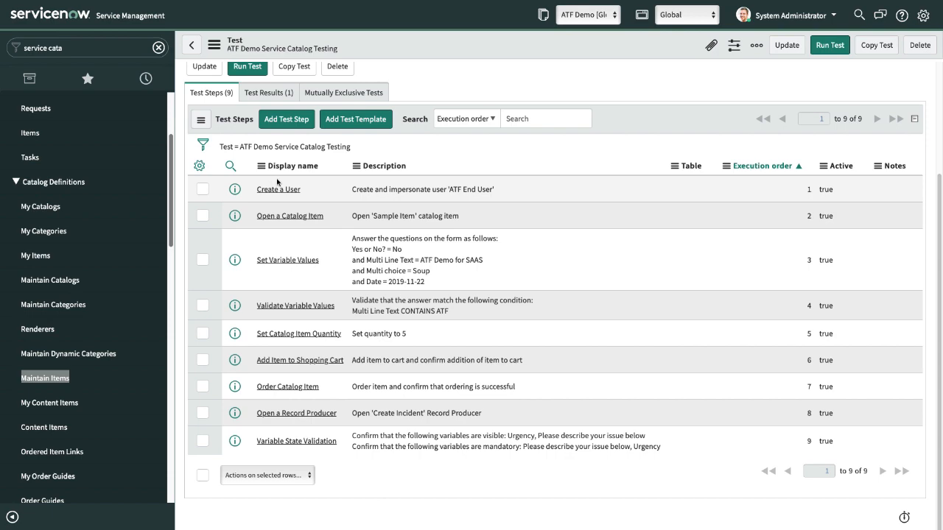
{"action": "scroll", "coordinate": [291, 201], "scroll_direction": "up", "scroll_amount": 1}
{"action": "left_click", "coordinate": [291, 201]}
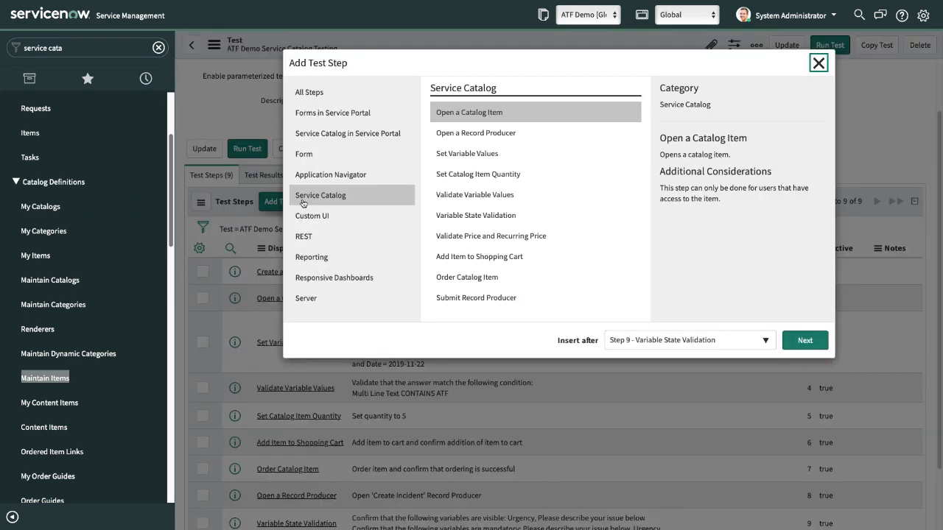
{"action": "left_click", "coordinate": [519, 155]}
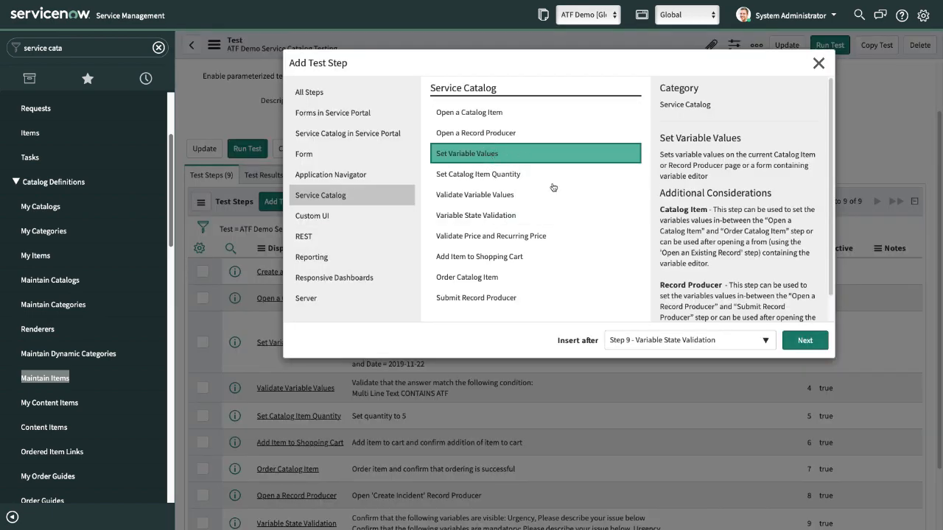
{"action": "left_click", "coordinate": [804, 340]}
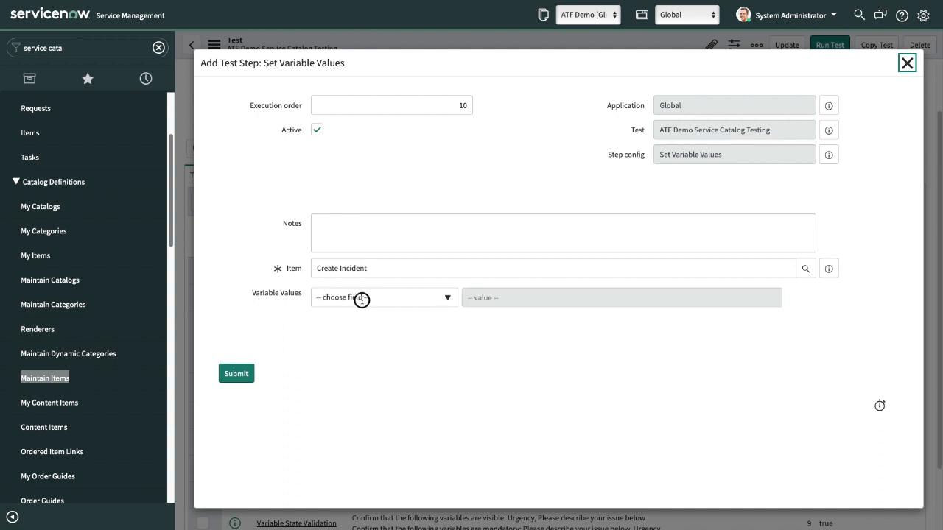
Step: Set the urgency variable of the Create Incident item to 1 - High
{"action": "left_click", "coordinate": [409, 300]}
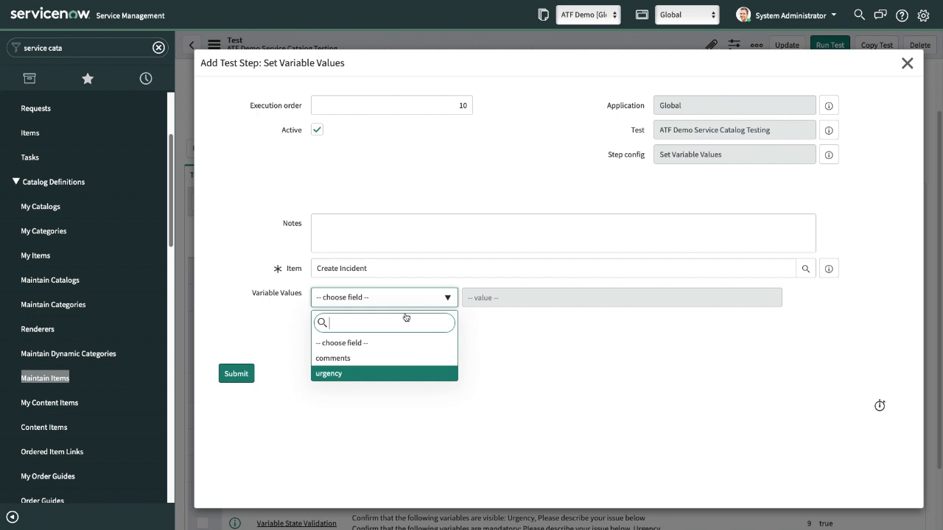
{"action": "key", "text": "Return"}
{"action": "left_click", "coordinate": [514, 302]}
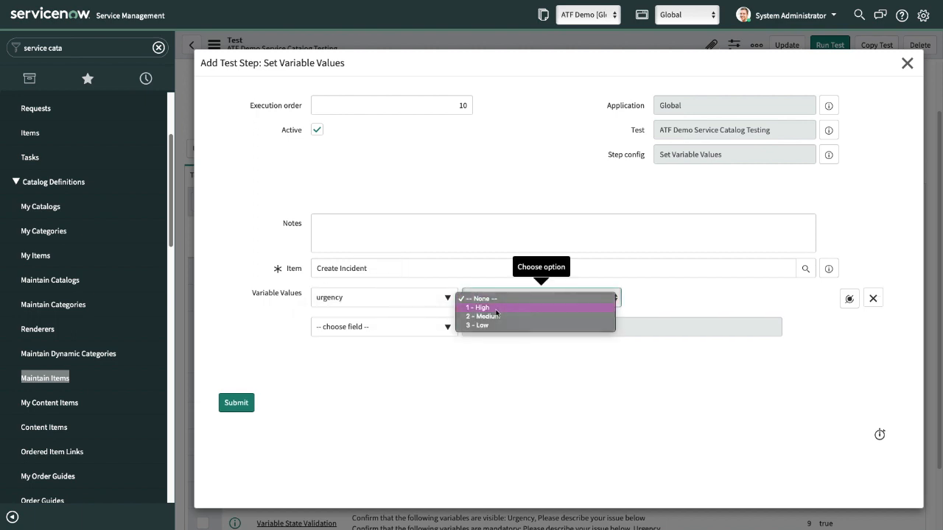
{"action": "left_click", "coordinate": [497, 310]}
Step: Set the comments variable to "SAAS Demo is working" and submit the Set Variable Values step
{"action": "left_click", "coordinate": [398, 329]}
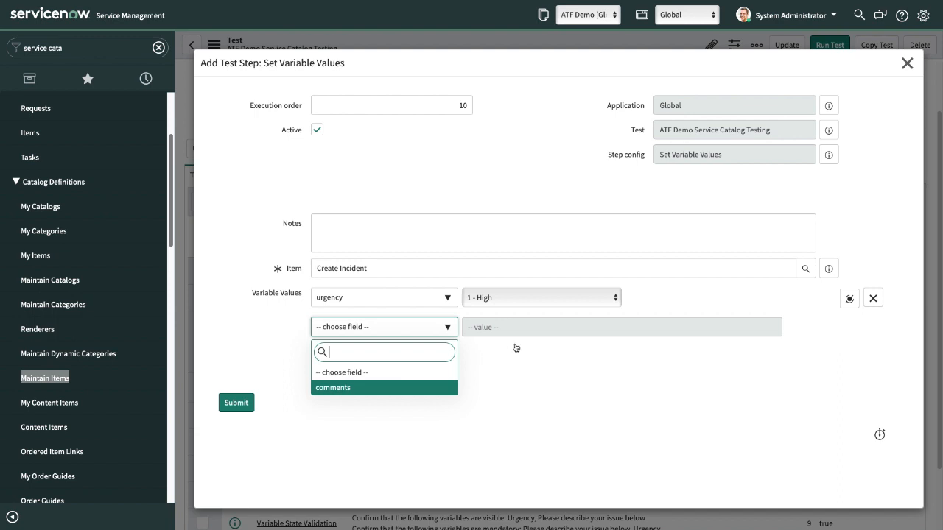
{"action": "key", "text": "Return"}
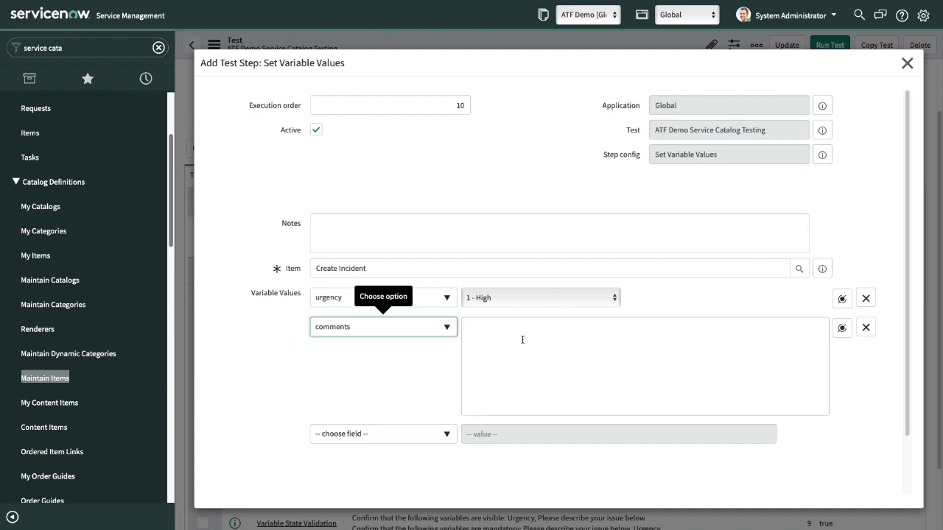
{"action": "left_click", "coordinate": [526, 333]}
{"action": "type", "text": "AASS"}
{"action": "key", "text": "BackSpace"}
{"action": "key", "text": "BackSpace"}
{"action": "type", "text": "AAS Demo is"}
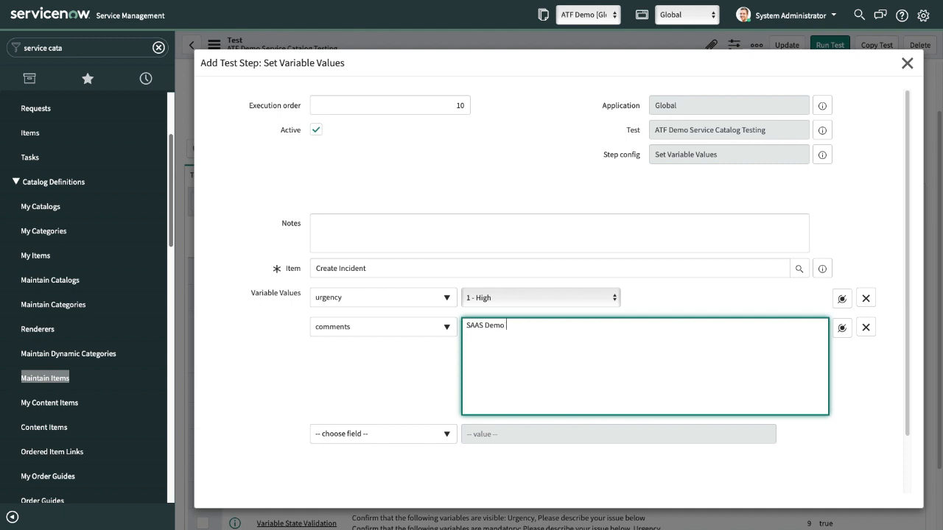
{"action": "type", "text": "working"}
{"action": "left_click", "coordinate": [406, 364]}
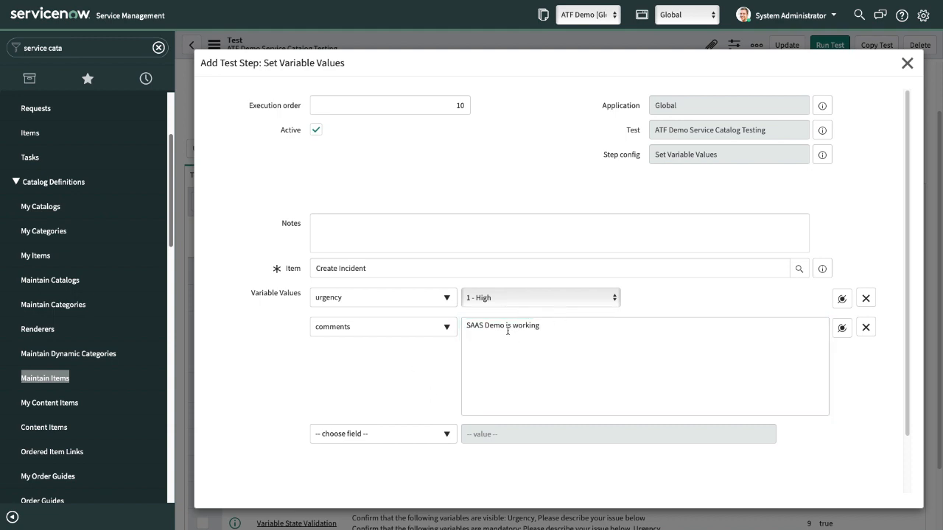
{"action": "scroll", "coordinate": [462, 340], "scroll_direction": "down", "scroll_amount": 2}
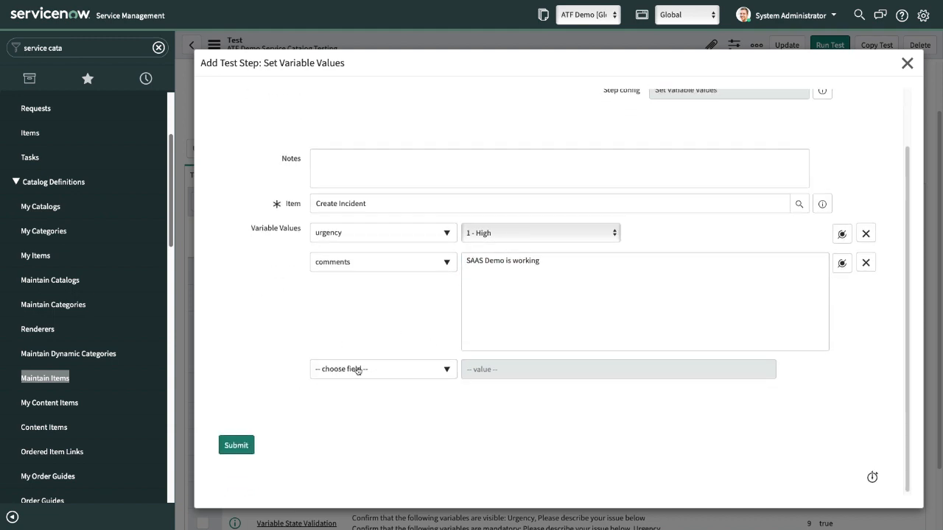
{"action": "left_click", "coordinate": [239, 446]}
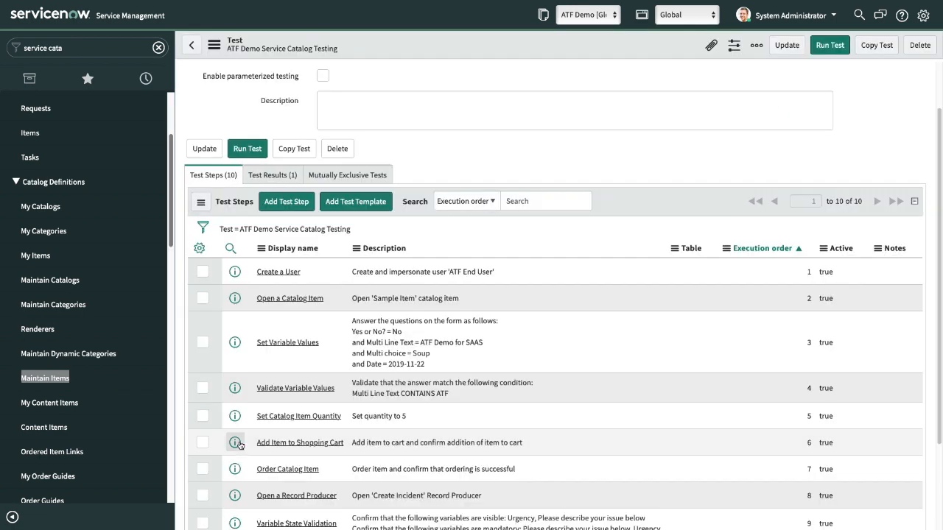
Step: Create a Validate Variable Values test step from the Service Catalog category, inserted after Step 10 - Set Variable Values
{"action": "scroll", "coordinate": [295, 427], "scroll_direction": "down", "scroll_amount": 2}
{"action": "scroll", "coordinate": [315, 436], "scroll_direction": "up", "scroll_amount": 3}
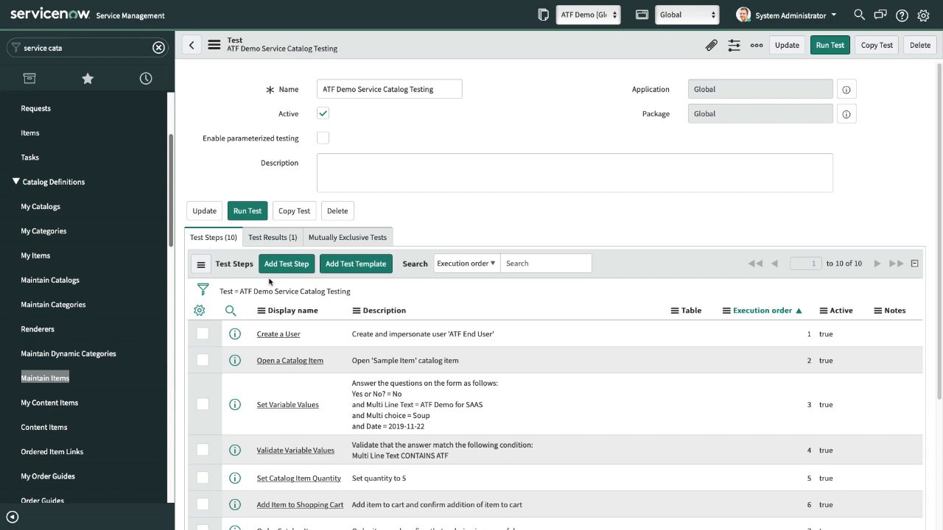
{"action": "scroll", "coordinate": [265, 221], "scroll_direction": "down", "scroll_amount": 2}
{"action": "scroll", "coordinate": [258, 171], "scroll_direction": "up", "scroll_amount": 1}
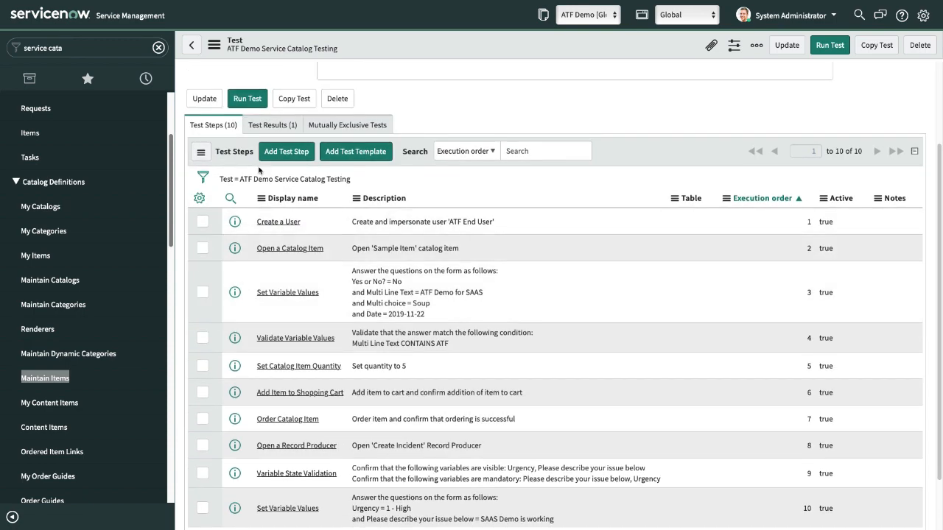
{"action": "scroll", "coordinate": [260, 172], "scroll_direction": "up", "scroll_amount": 1}
{"action": "left_click", "coordinate": [286, 164]}
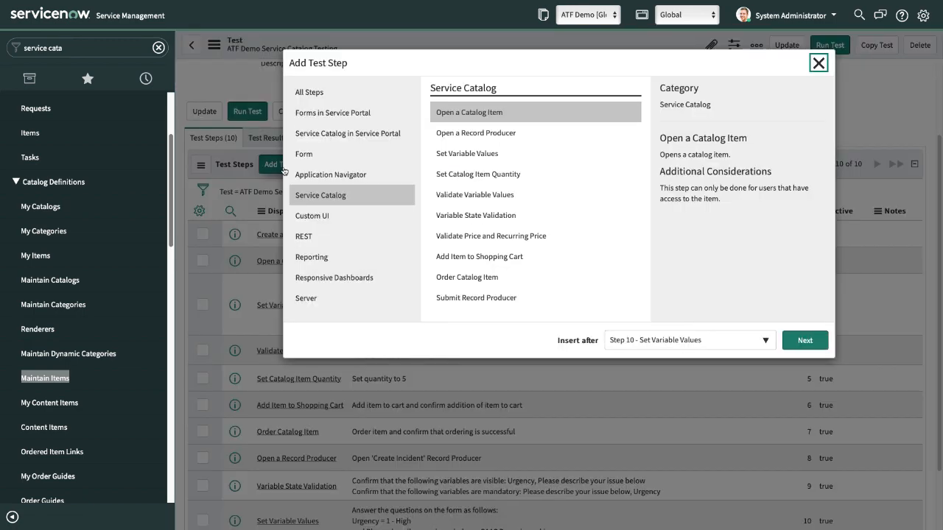
{"action": "left_click", "coordinate": [472, 140]}
{"action": "left_click", "coordinate": [474, 156]}
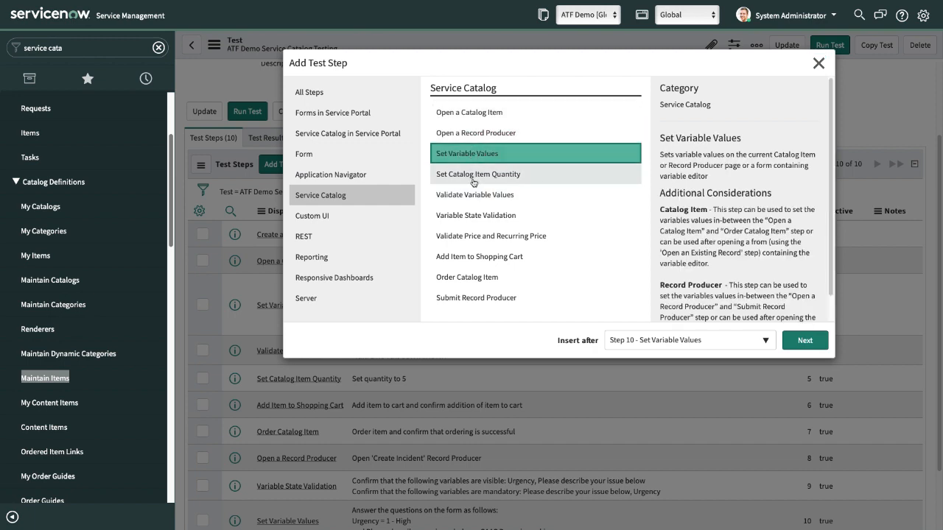
{"action": "left_click", "coordinate": [498, 182]}
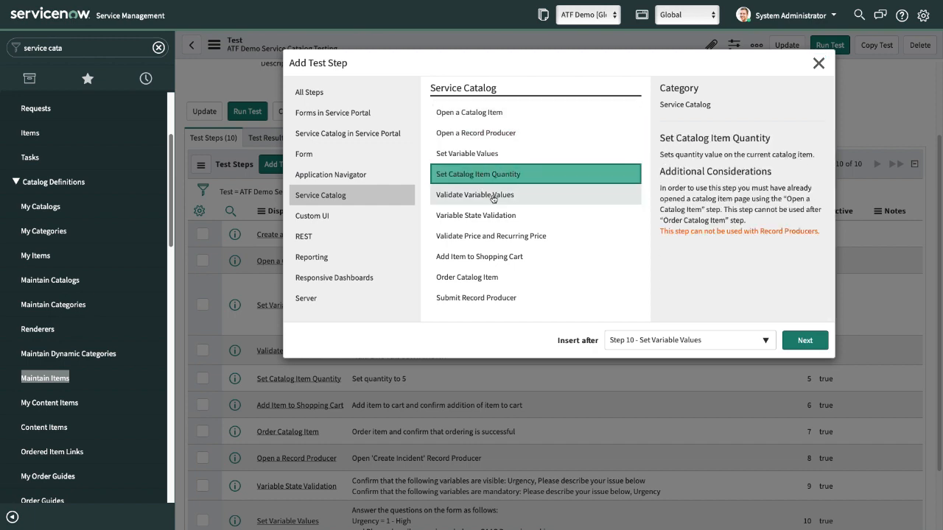
{"action": "left_click", "coordinate": [494, 197]}
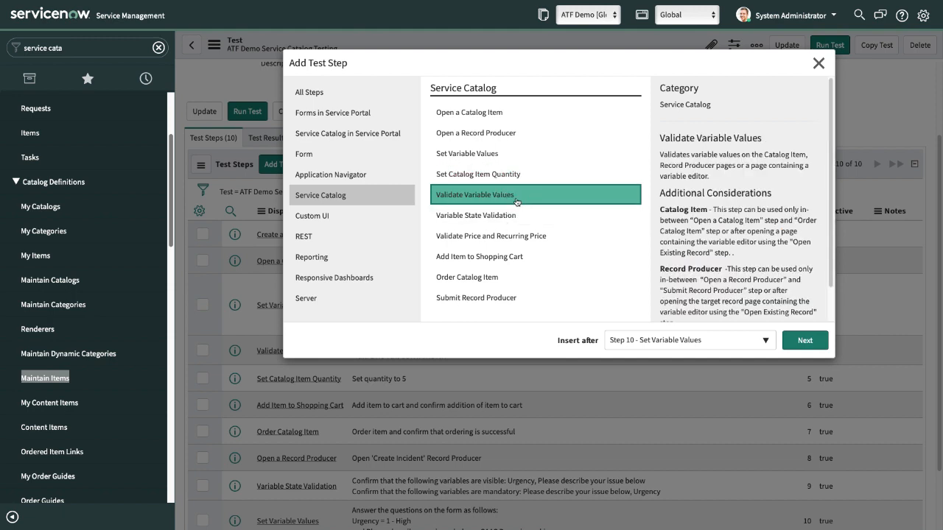
{"action": "left_click", "coordinate": [802, 341]}
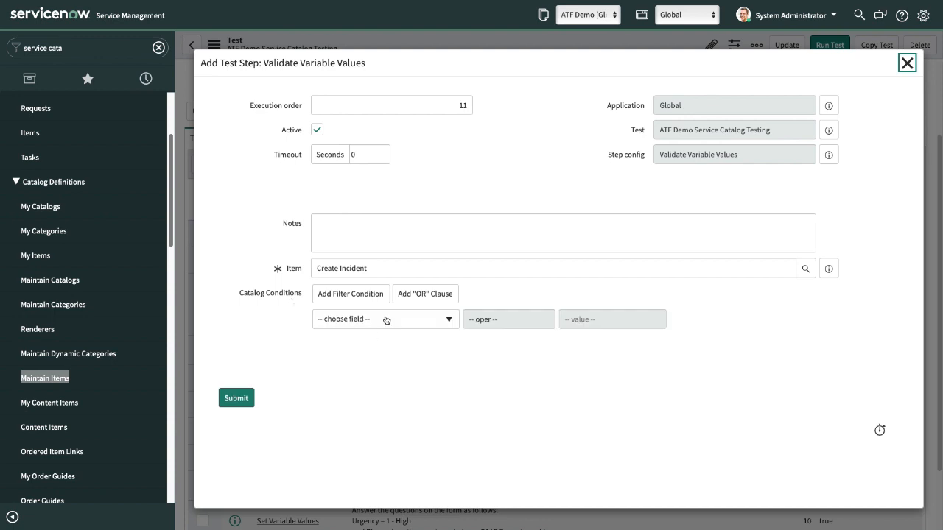
Step: Add the catalog condition urgency is 1 - High and submit the Validate Variable Values step
{"action": "left_click", "coordinate": [385, 321]}
{"action": "key", "text": "Down"}
{"action": "key", "text": "Down"}
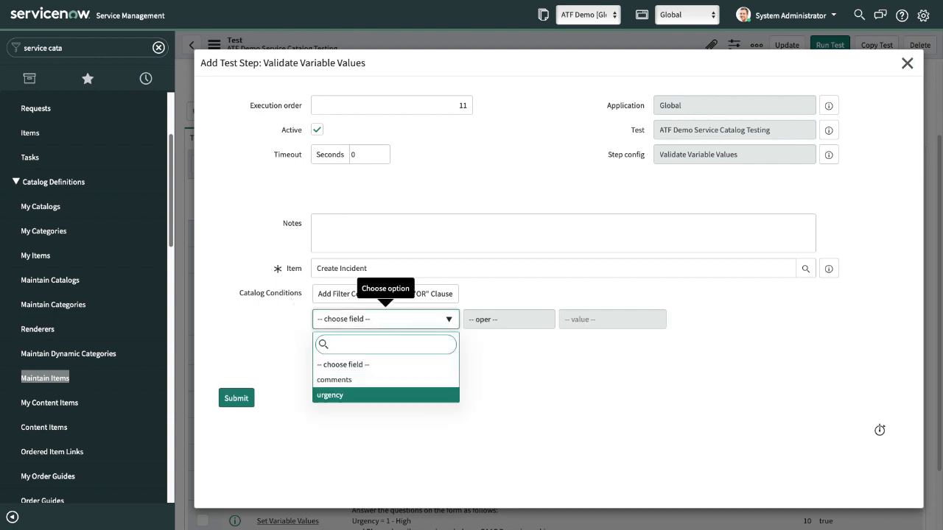
{"action": "key", "text": "Return"}
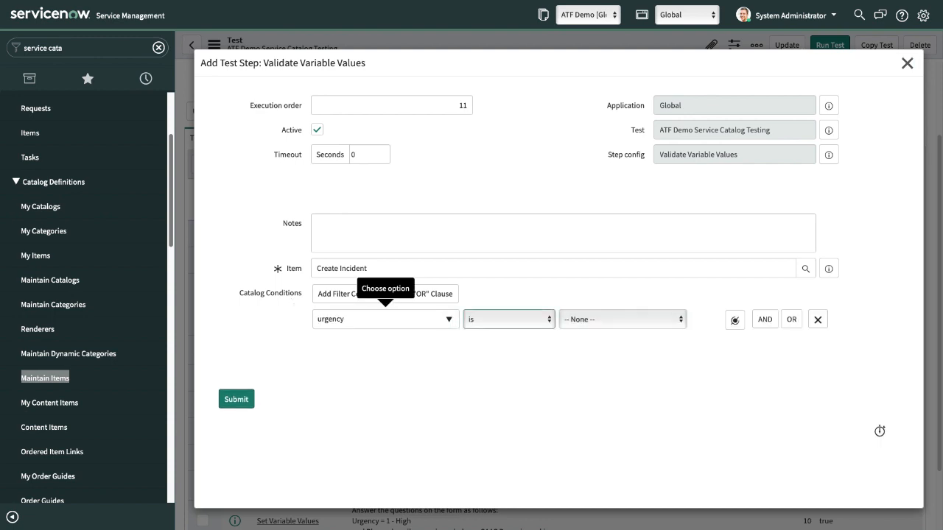
{"action": "left_click", "coordinate": [601, 321]}
{"action": "key", "text": "Down"}
{"action": "key", "text": "Return"}
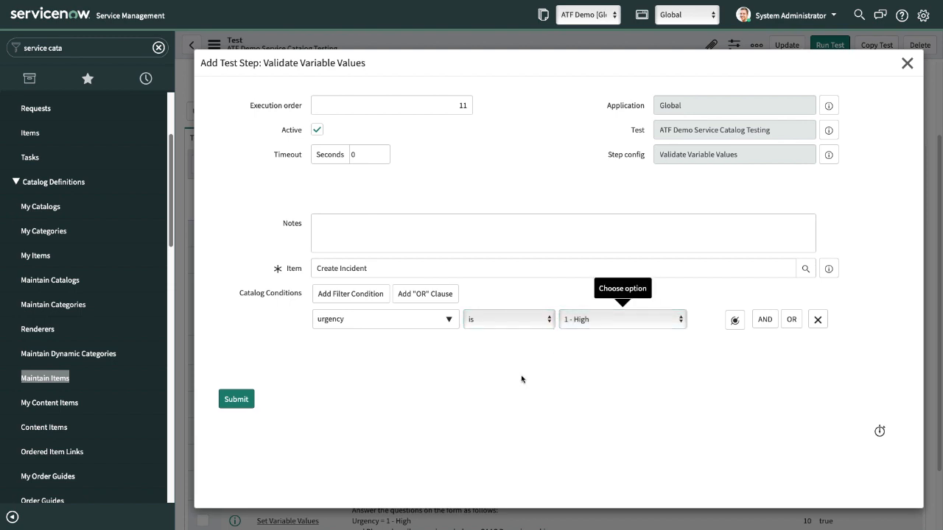
{"action": "left_click", "coordinate": [240, 401]}
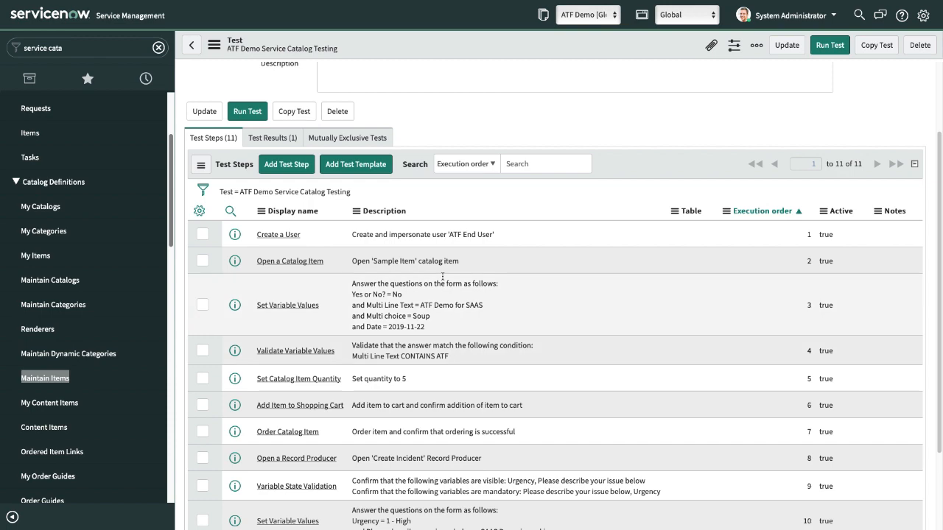
Step: Change the urgency condition of the Validate Variable Values step at execution order 11 to 2 - Medium and save it
{"action": "scroll", "coordinate": [518, 295], "scroll_direction": "down", "scroll_amount": 3}
{"action": "scroll", "coordinate": [519, 295], "scroll_direction": "up", "scroll_amount": 3}
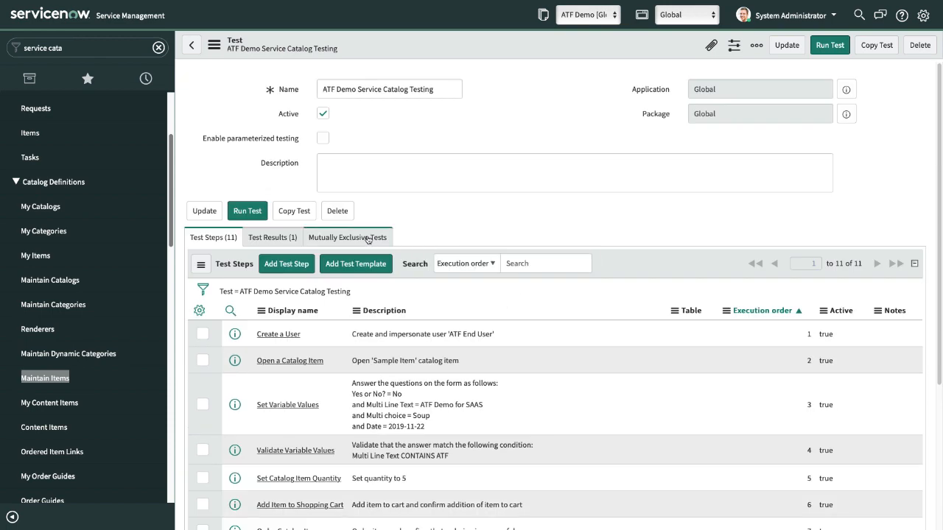
{"action": "scroll", "coordinate": [367, 238], "scroll_direction": "down", "scroll_amount": 3}
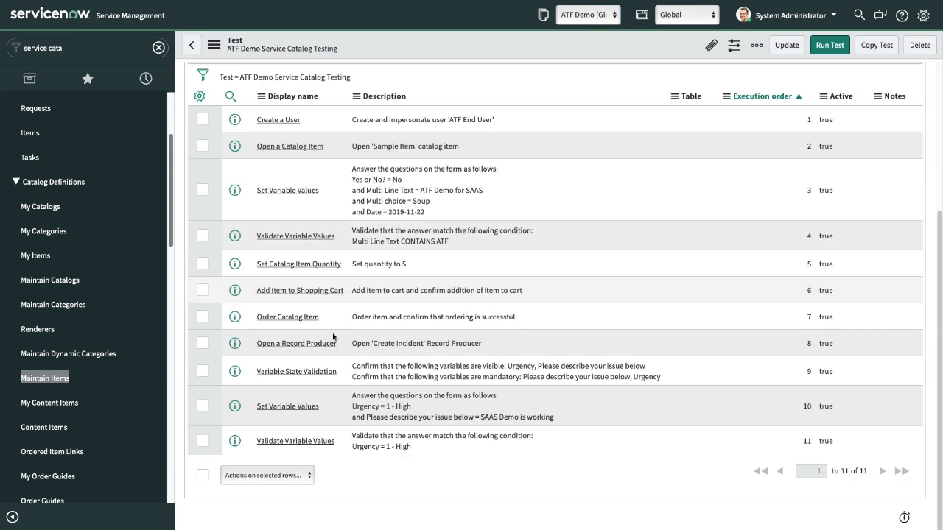
{"action": "left_click", "coordinate": [290, 441]}
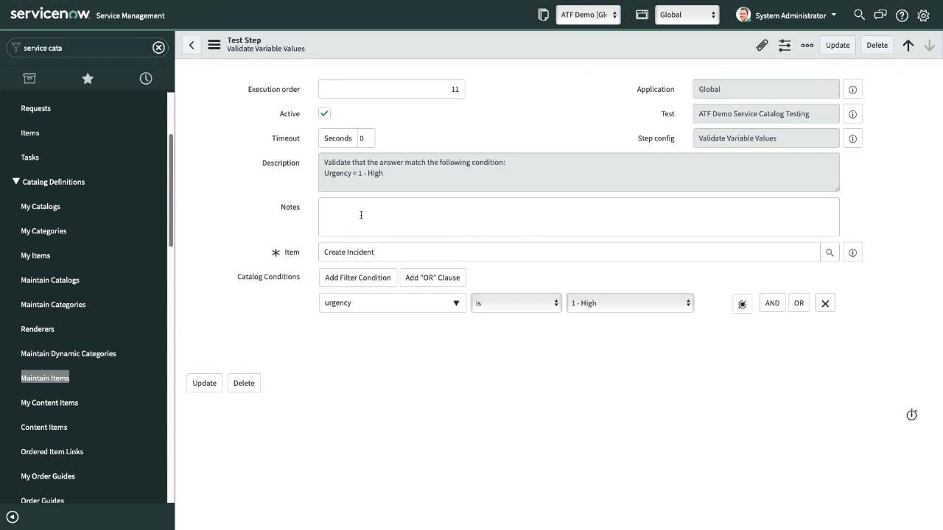
{"action": "left_click", "coordinate": [597, 304]}
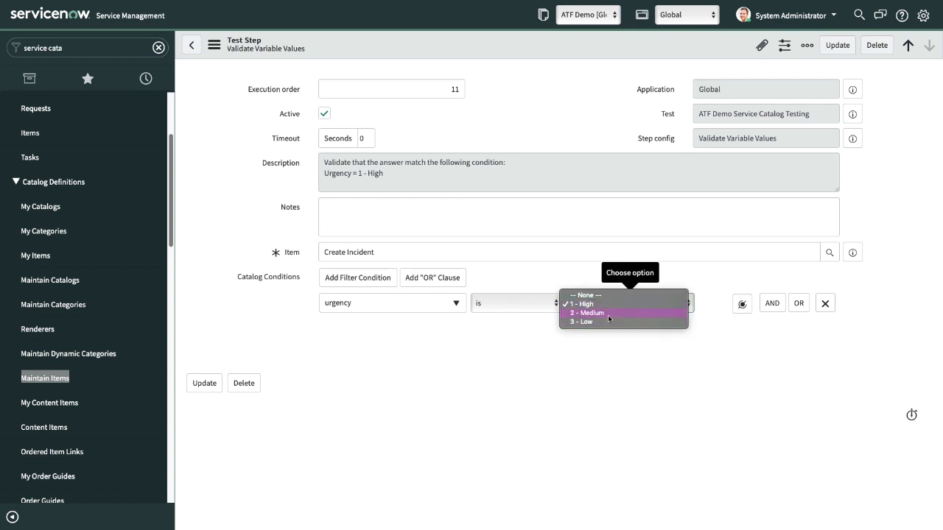
{"action": "left_click", "coordinate": [607, 315]}
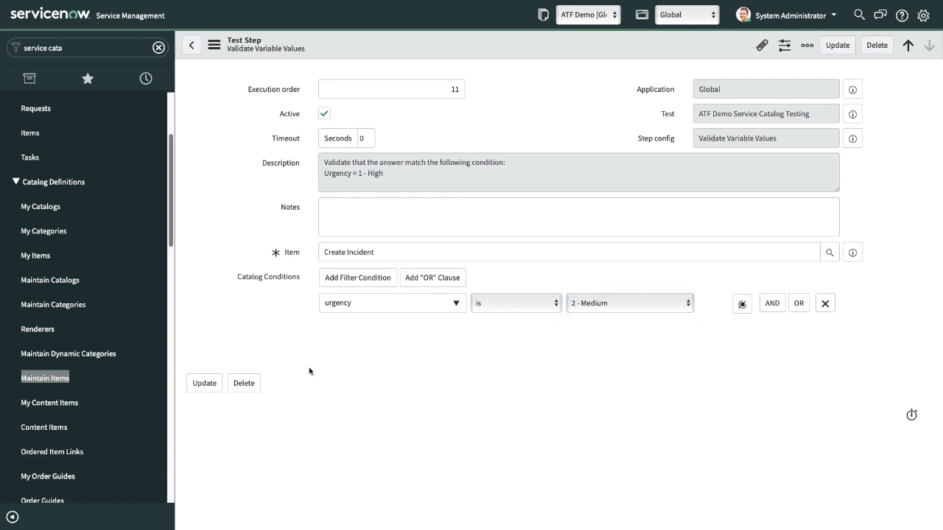
{"action": "left_click", "coordinate": [208, 389]}
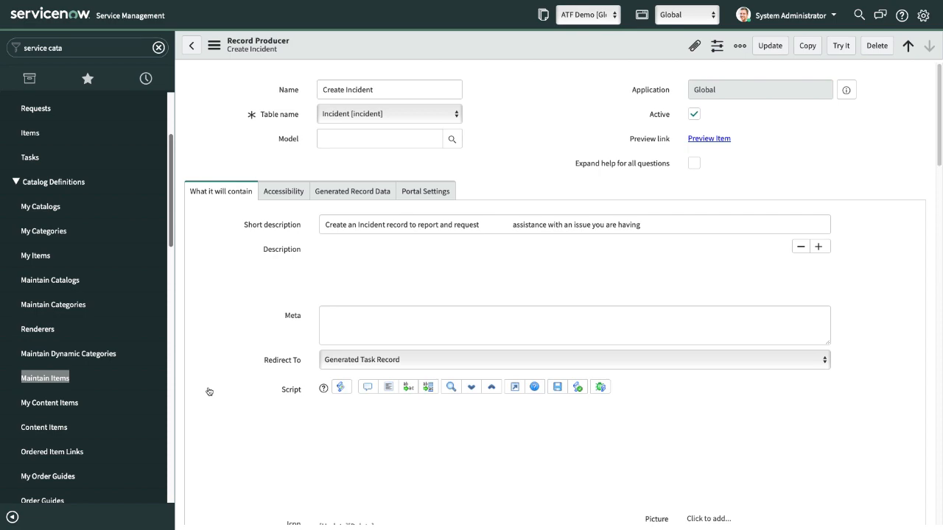
Step: Review the variables defined on the Create Incident record producer
{"action": "scroll", "coordinate": [227, 380], "scroll_direction": "down", "scroll_amount": 3}
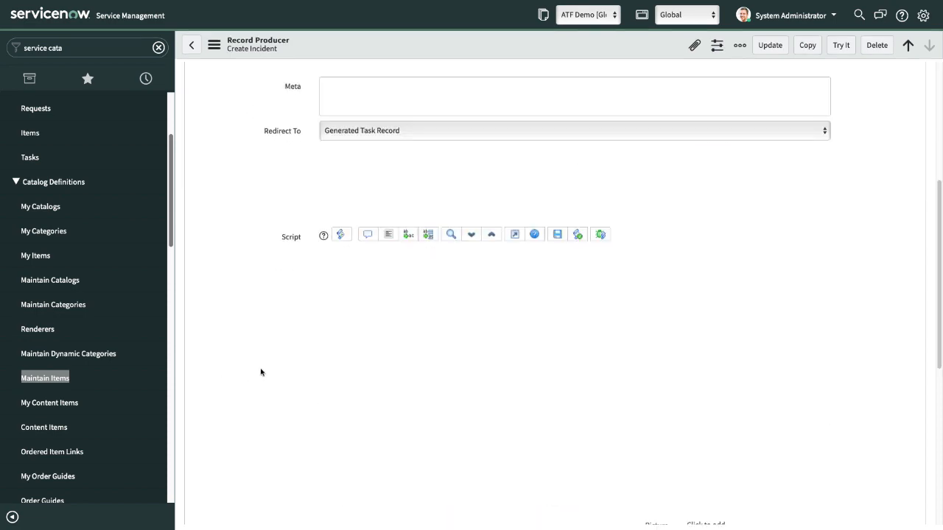
{"action": "scroll", "coordinate": [255, 366], "scroll_direction": "down", "scroll_amount": 3}
{"action": "scroll", "coordinate": [254, 366], "scroll_direction": "down", "scroll_amount": 3}
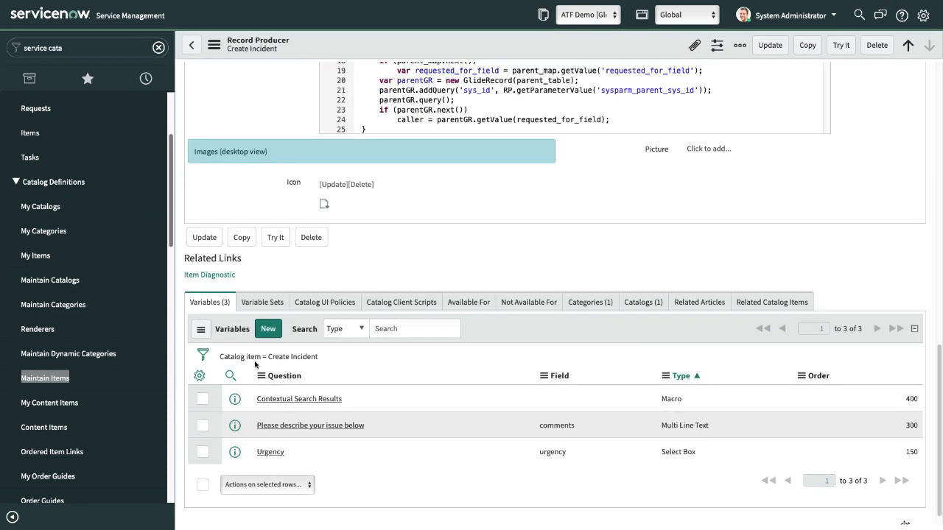
{"action": "scroll", "coordinate": [255, 366], "scroll_direction": "up", "scroll_amount": 10}
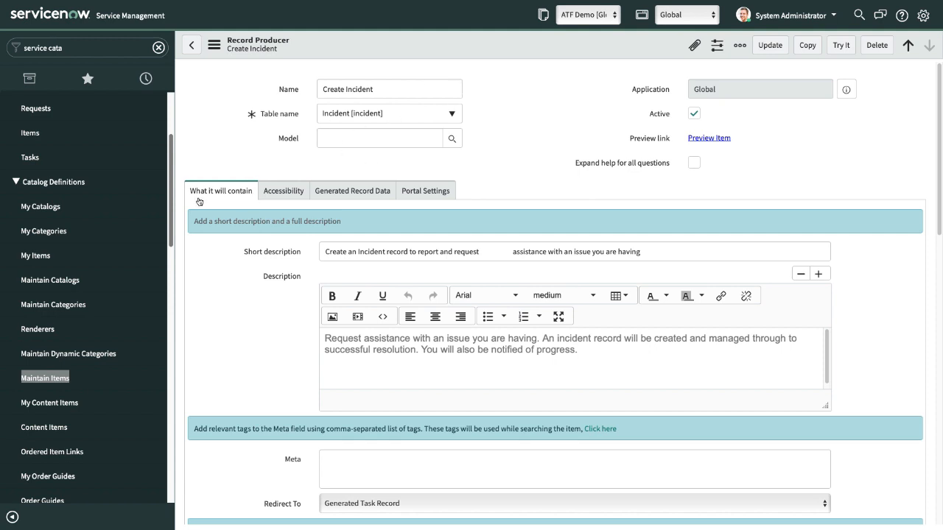
Step: Find the Automated Test Framework tests and open the ATF Demo Service Catalog Testing record
{"action": "left_click", "coordinate": [35, 48]}
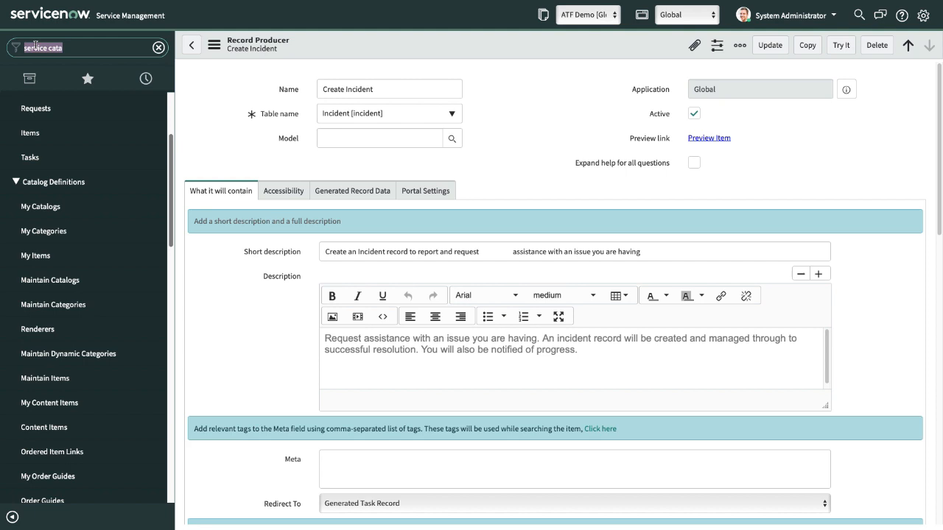
{"action": "type", "text": "au"}
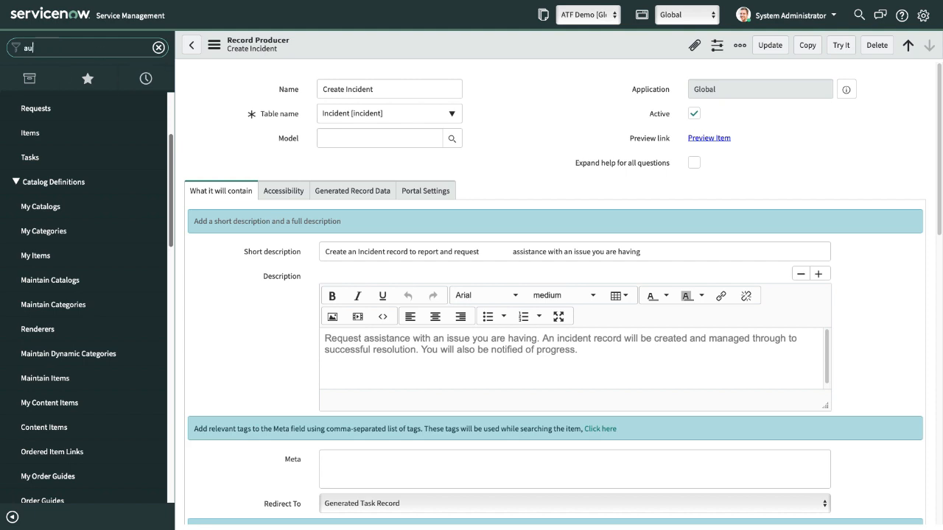
{"action": "type", "text": "tomated"}
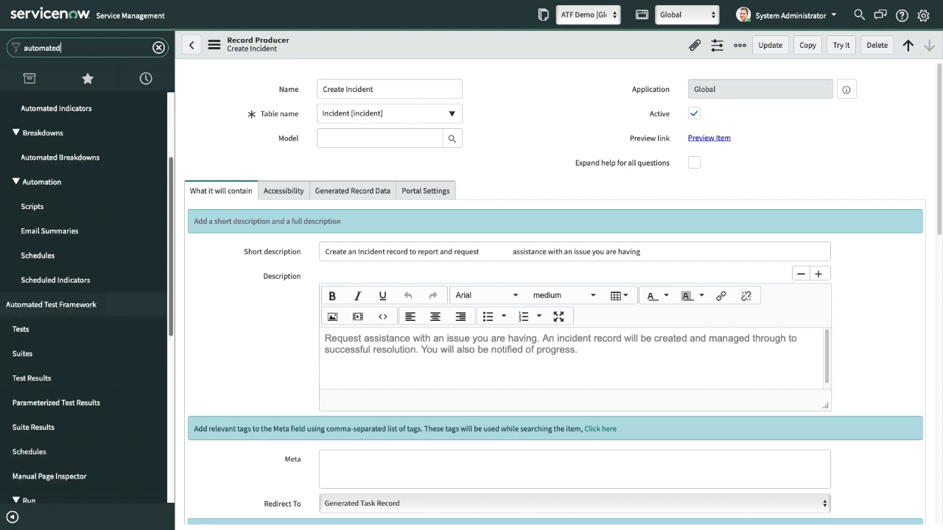
{"action": "scroll", "coordinate": [28, 114], "scroll_direction": "down", "scroll_amount": 3}
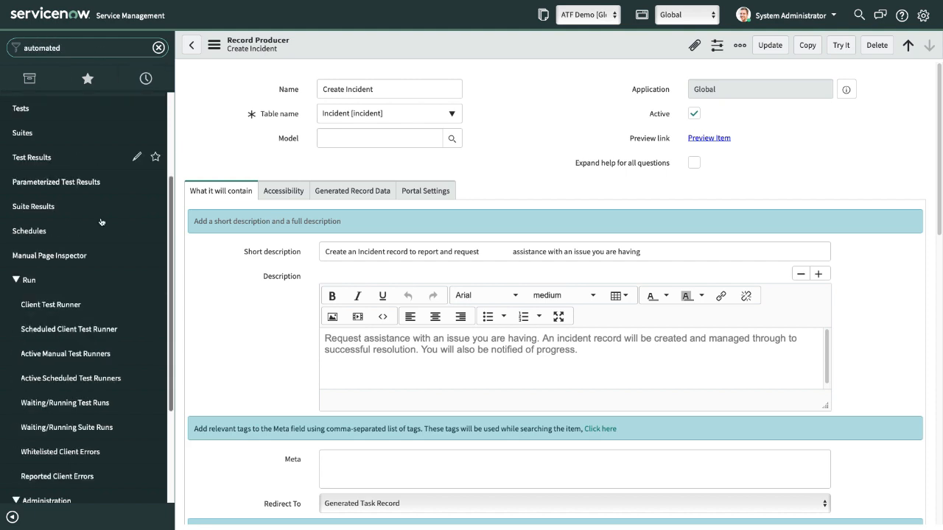
{"action": "left_click", "coordinate": [28, 112]}
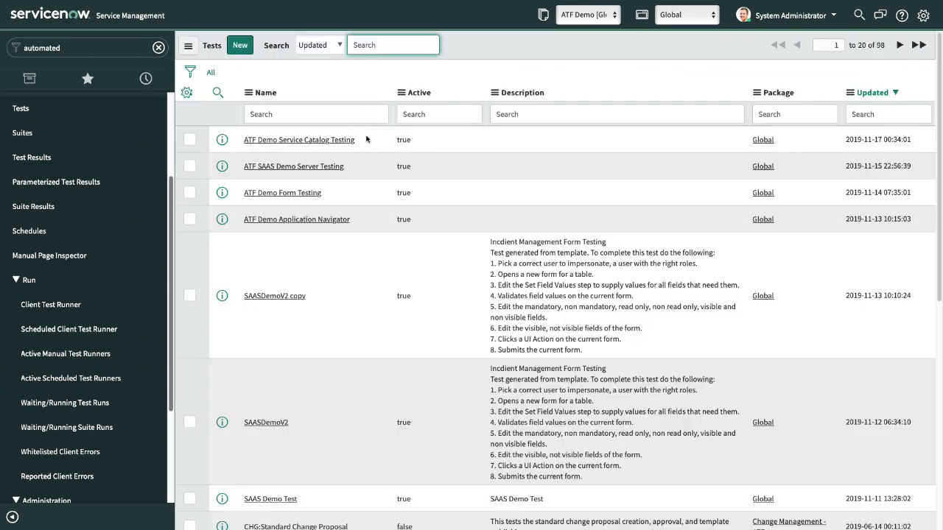
{"action": "left_click", "coordinate": [309, 141]}
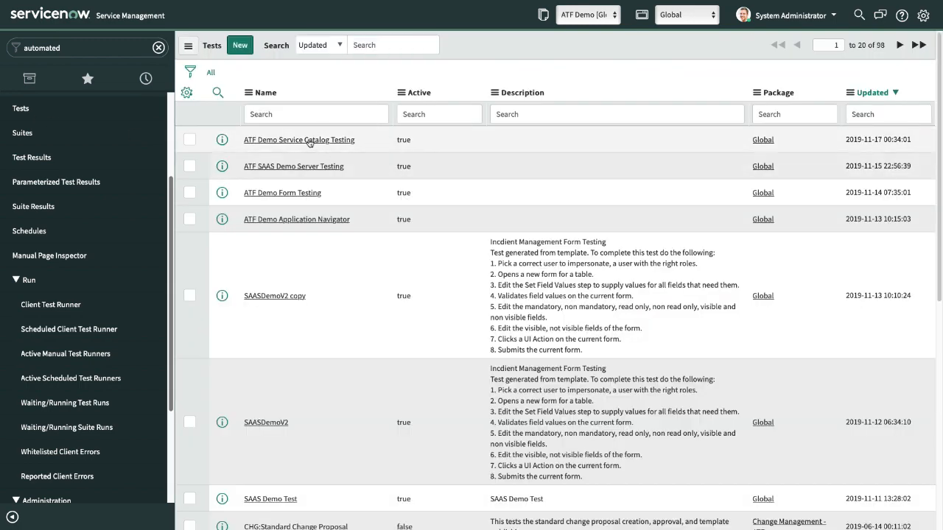
Step: Add a Submit Record Producer test step from the Service Catalog category after Step 11 - Validate Variable Values and submit it
{"action": "scroll", "coordinate": [450, 254], "scroll_direction": "down", "scroll_amount": 3}
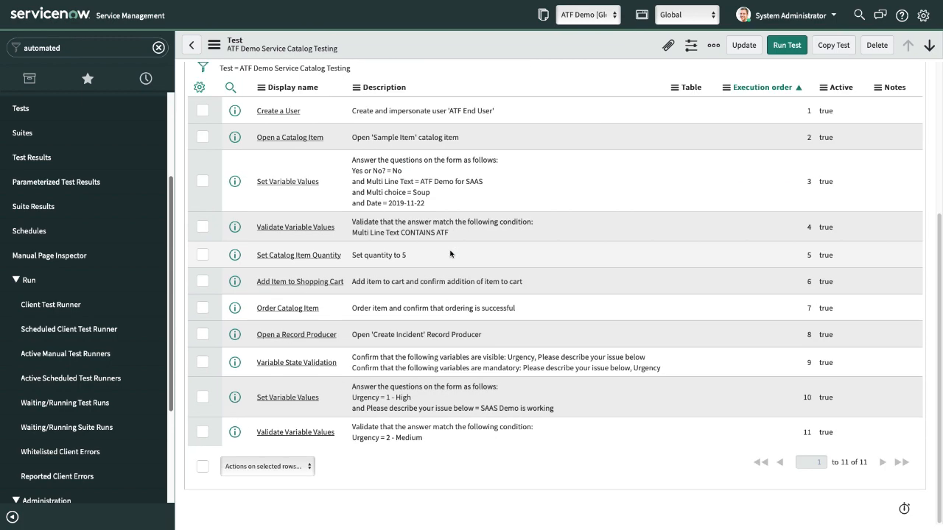
{"action": "scroll", "coordinate": [372, 413], "scroll_direction": "up", "scroll_amount": 2}
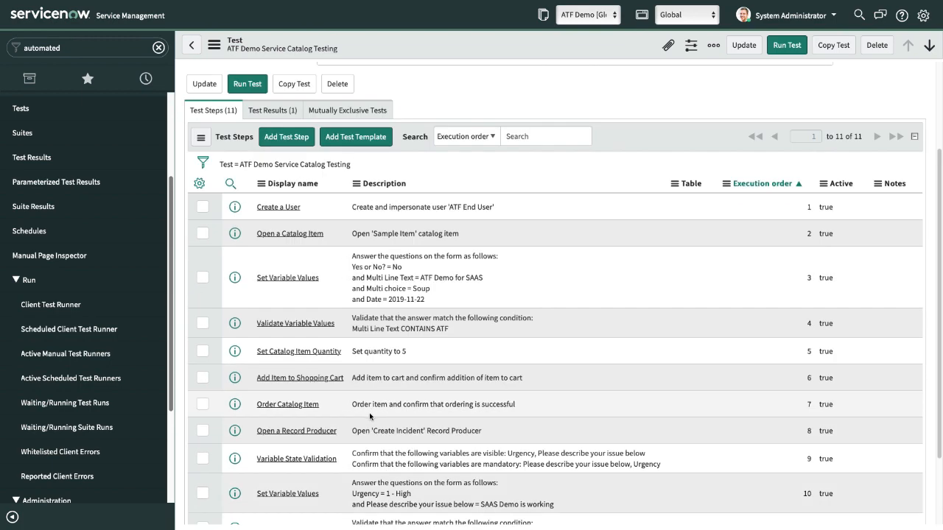
{"action": "left_click", "coordinate": [286, 137]}
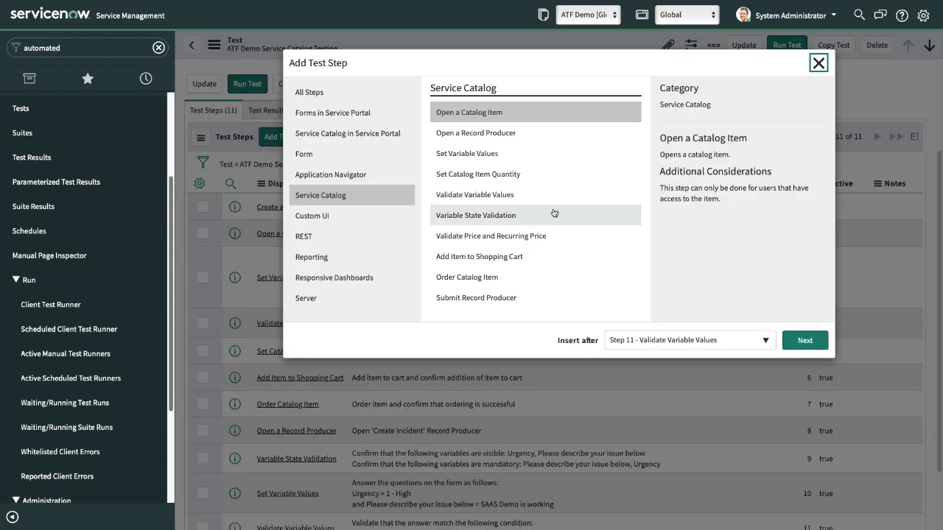
{"action": "left_click", "coordinate": [488, 299]}
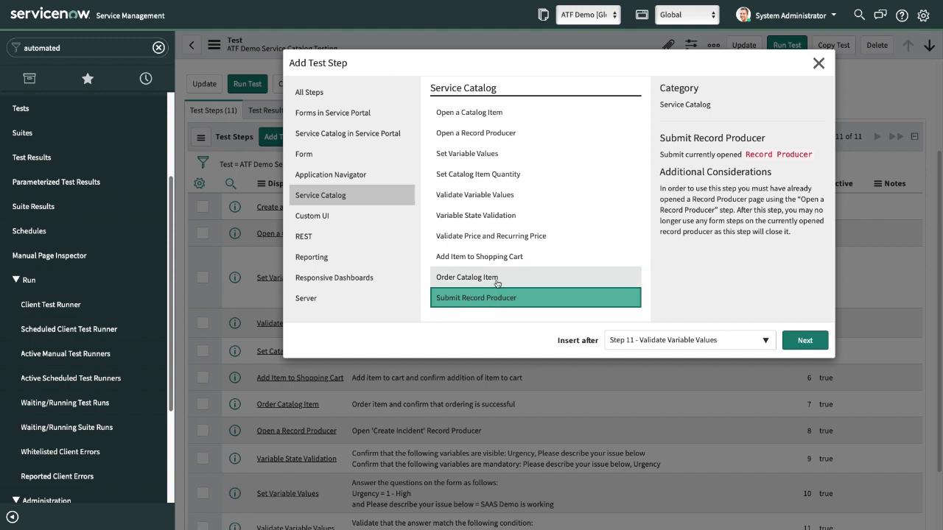
{"action": "left_click", "coordinate": [492, 280]}
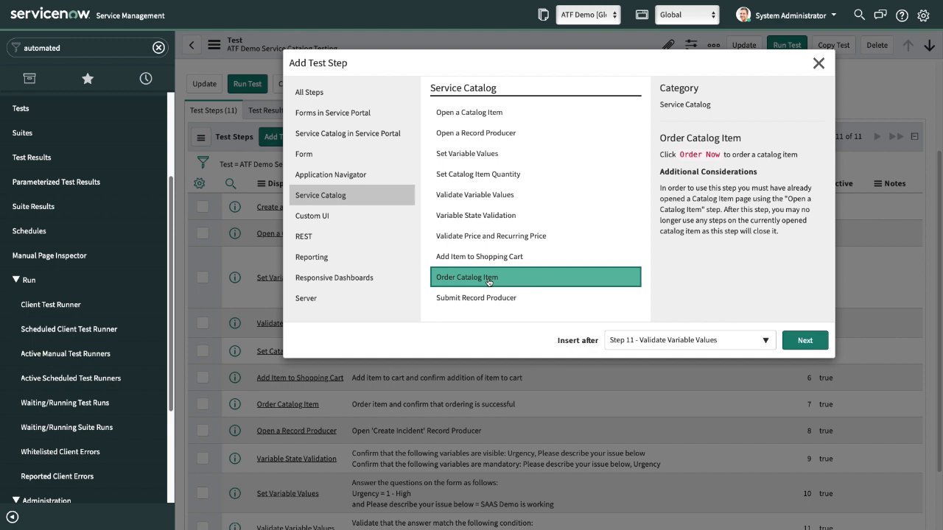
{"action": "left_click", "coordinate": [474, 302]}
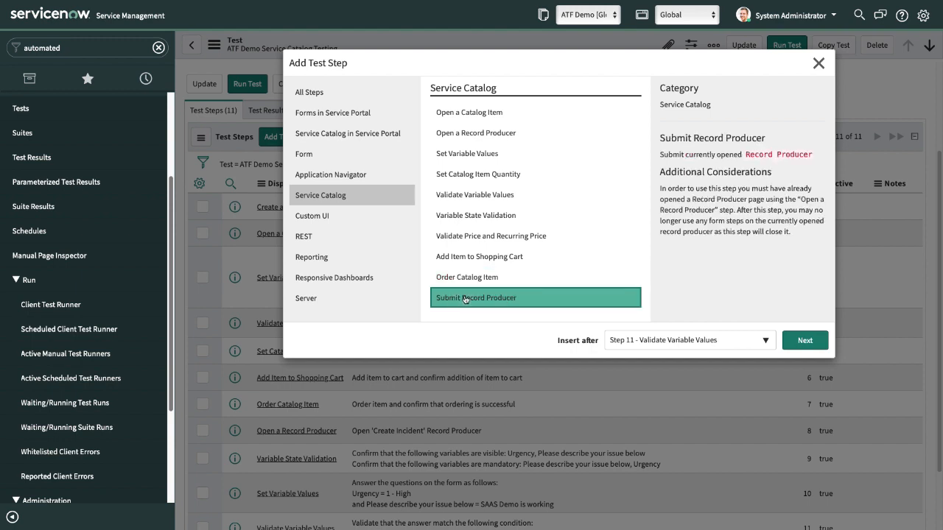
{"action": "left_click", "coordinate": [805, 341]}
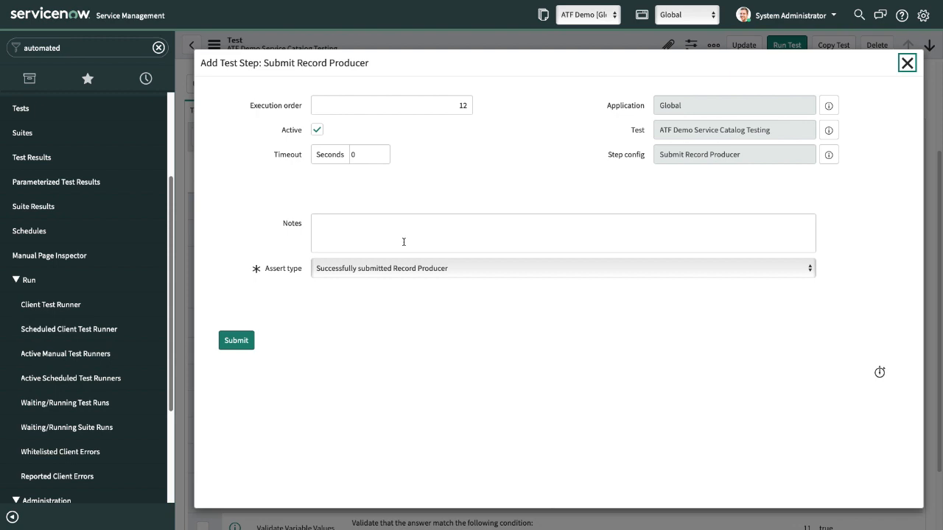
{"action": "left_click", "coordinate": [236, 342]}
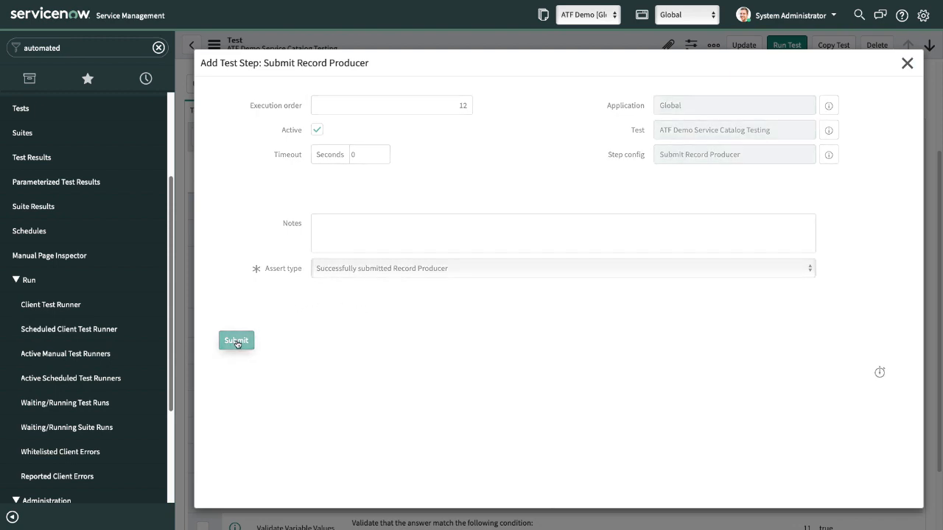
Step: Read the description of the Validate Price and Recurring Price step type, and close the step selection without adding it
{"action": "scroll", "coordinate": [374, 314], "scroll_direction": "down", "scroll_amount": 3}
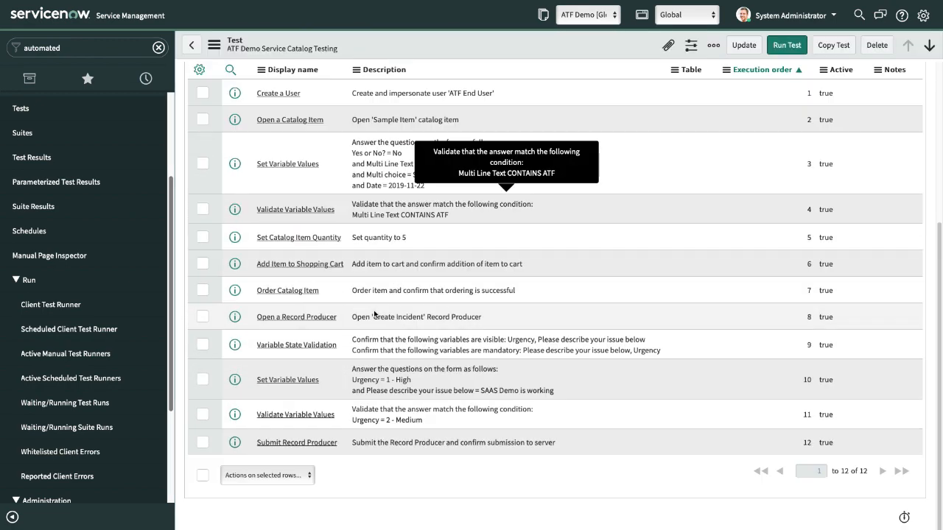
{"action": "scroll", "coordinate": [270, 298], "scroll_direction": "up", "scroll_amount": 5}
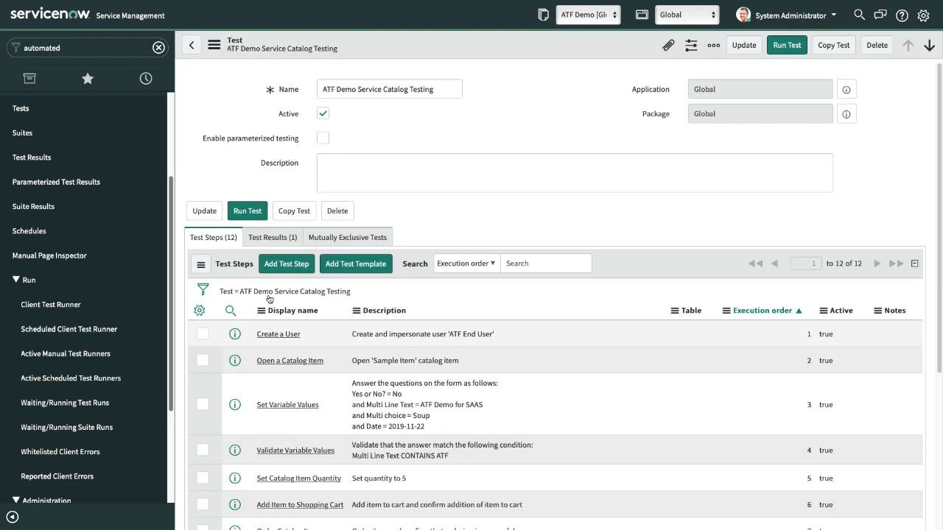
{"action": "left_click", "coordinate": [286, 266]}
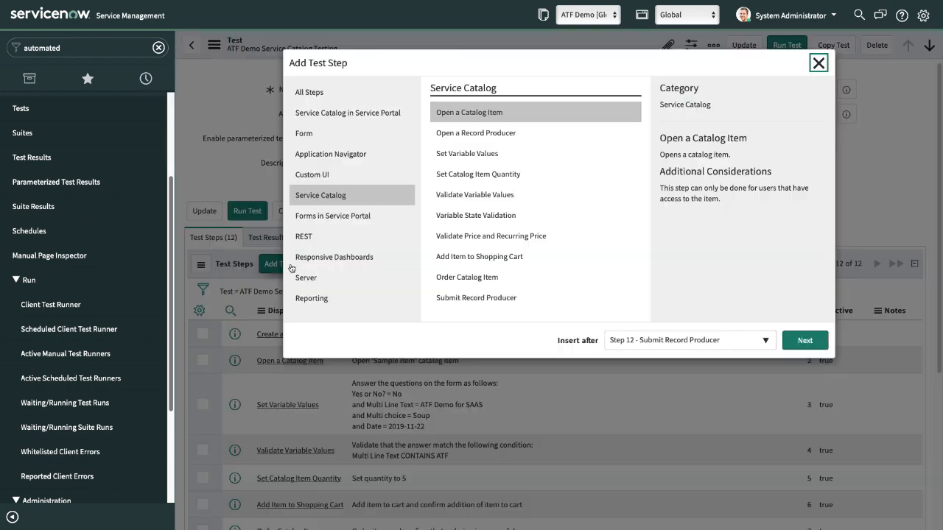
{"action": "left_click", "coordinate": [460, 234]}
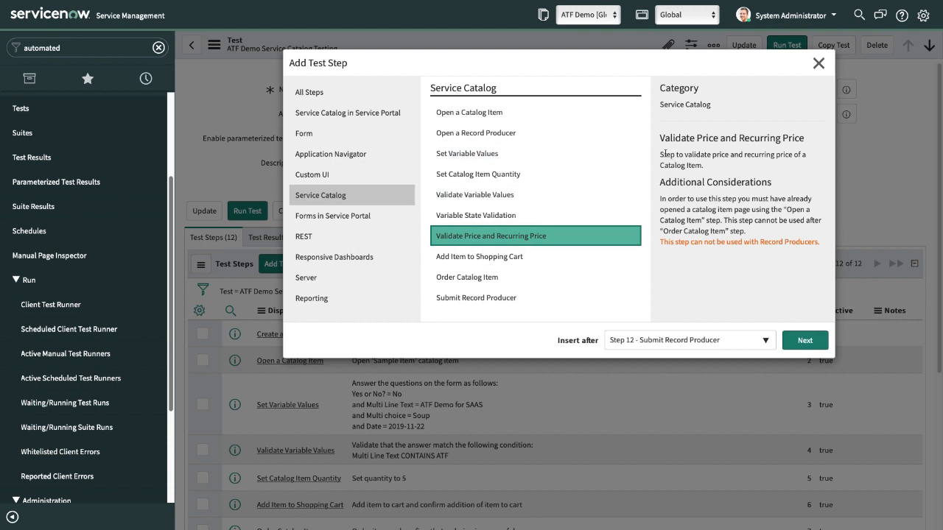
{"action": "left_click_drag", "start_coordinate": [661, 154], "coordinate": [697, 177]}
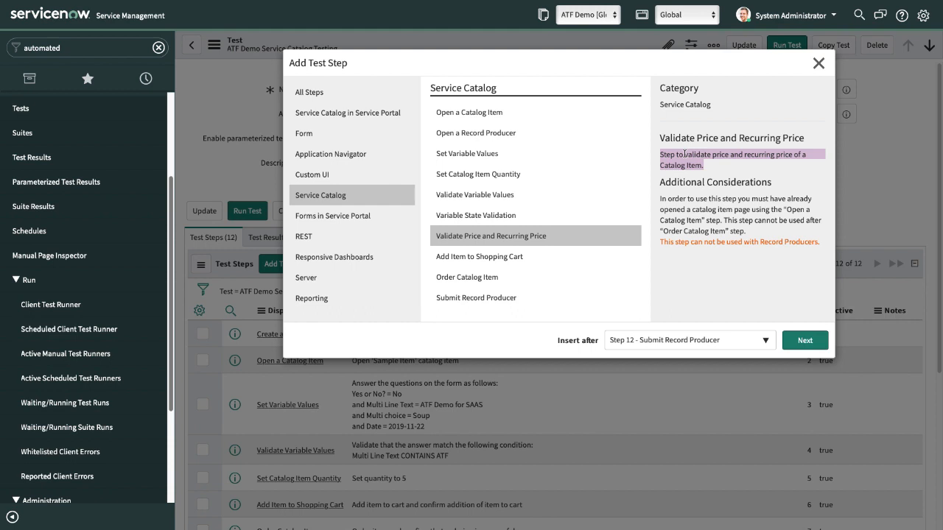
{"action": "left_click", "coordinate": [819, 63]}
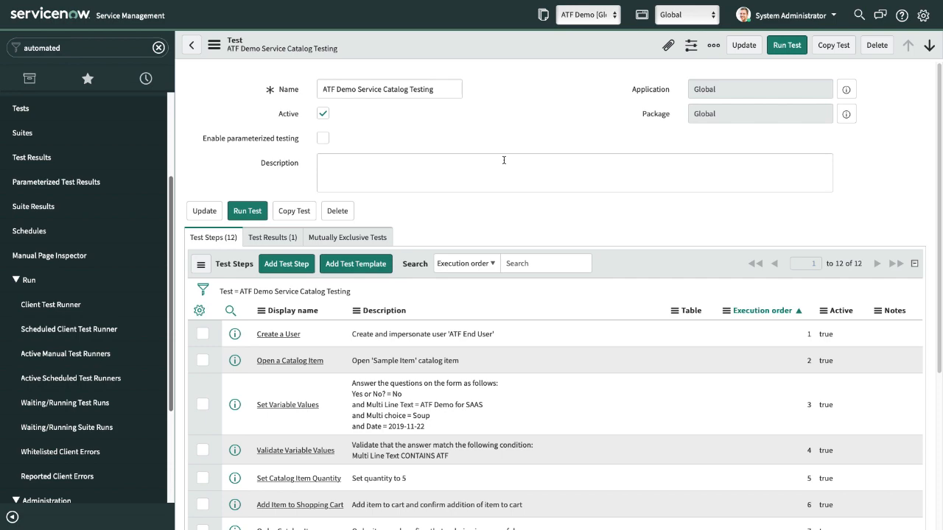
{"action": "scroll", "coordinate": [505, 162], "scroll_direction": "down", "scroll_amount": 3}
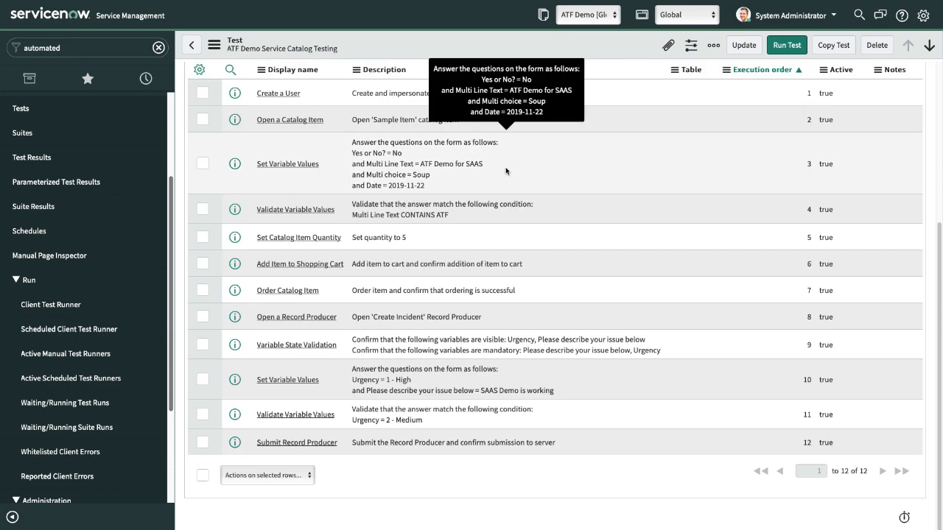
{"action": "scroll", "coordinate": [513, 235], "scroll_direction": "up", "scroll_amount": 3}
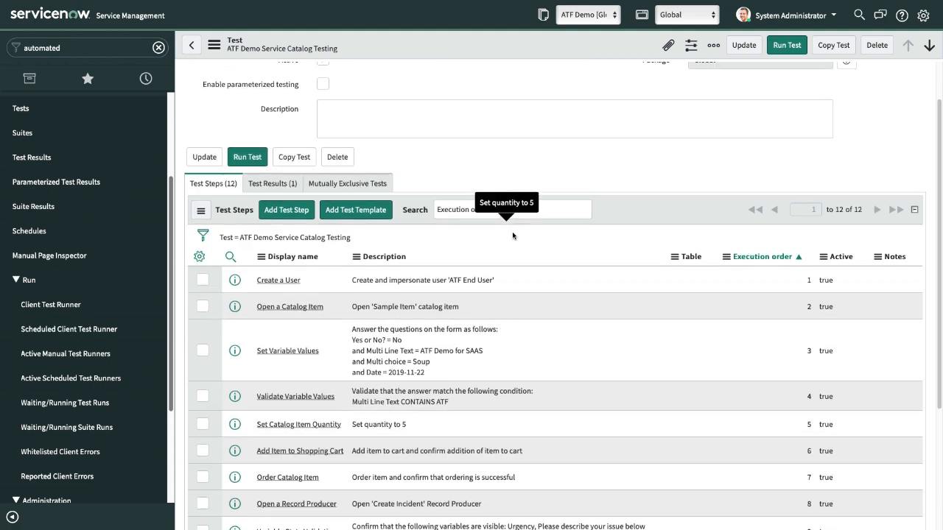
{"action": "scroll", "coordinate": [514, 236], "scroll_direction": "down", "scroll_amount": 3}
{"action": "scroll", "coordinate": [516, 235], "scroll_direction": "up", "scroll_amount": 3}
{"action": "scroll", "coordinate": [559, 207], "scroll_direction": "down", "scroll_amount": 3}
{"action": "scroll", "coordinate": [602, 178], "scroll_direction": "up", "scroll_amount": 3}
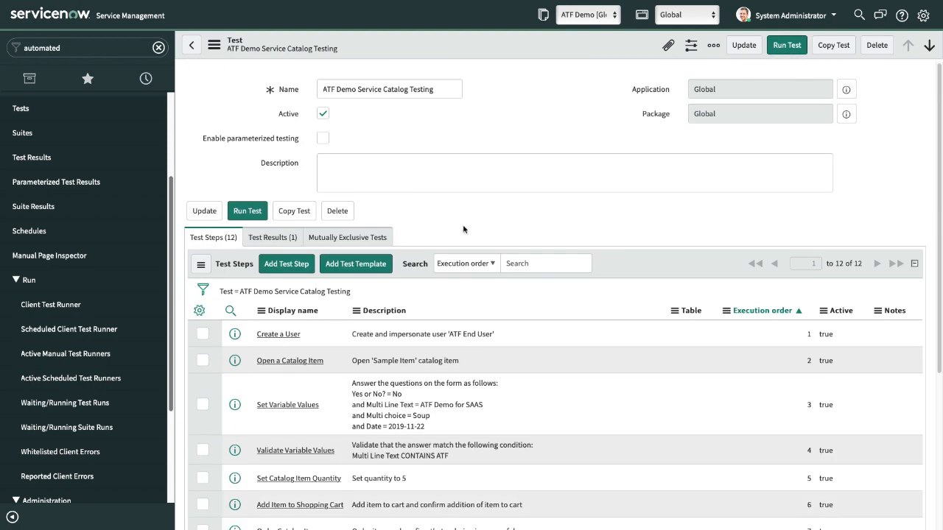
Step: Set Active to false for the test steps at execution orders 2 through 7 in one list edit
{"action": "scroll", "coordinate": [462, 230], "scroll_direction": "down", "scroll_amount": 3}
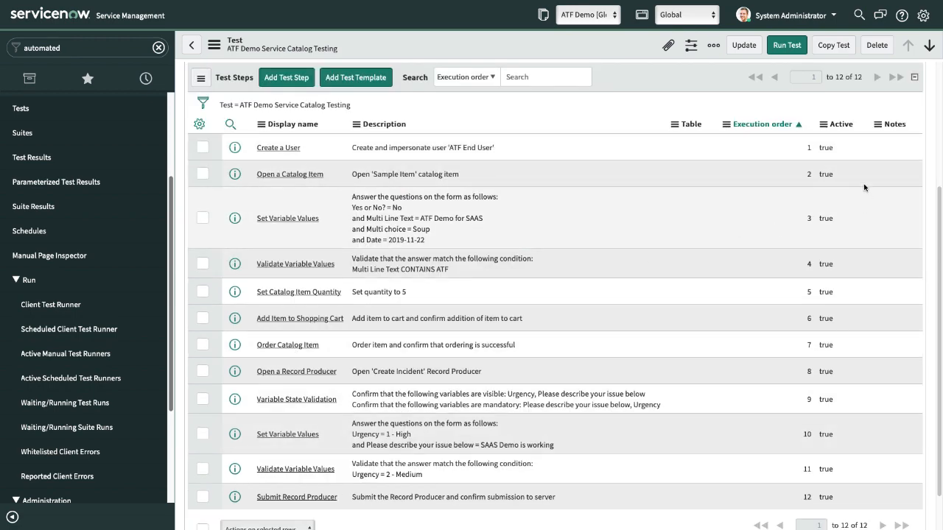
{"action": "left_click", "coordinate": [835, 175]}
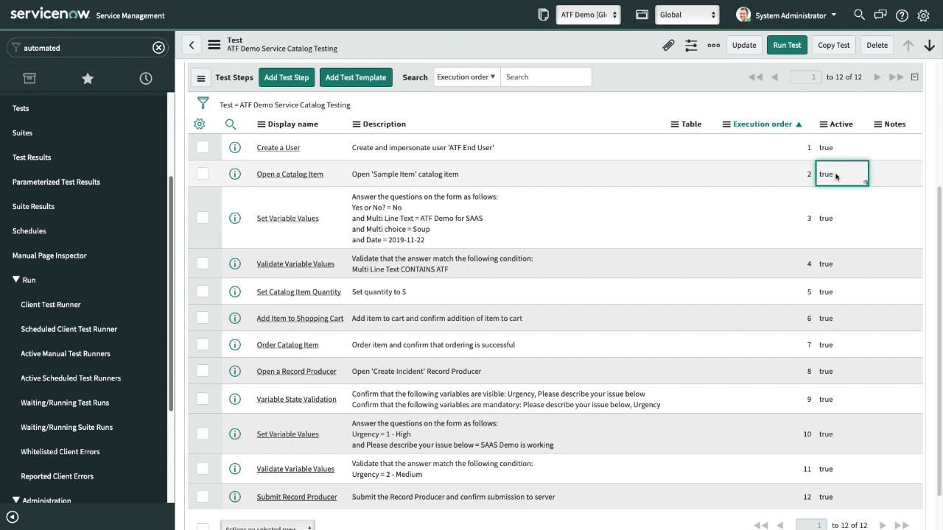
{"action": "left_click", "coordinate": [892, 175]}
{"action": "left_click_drag", "start_coordinate": [835, 176], "coordinate": [837, 344]}
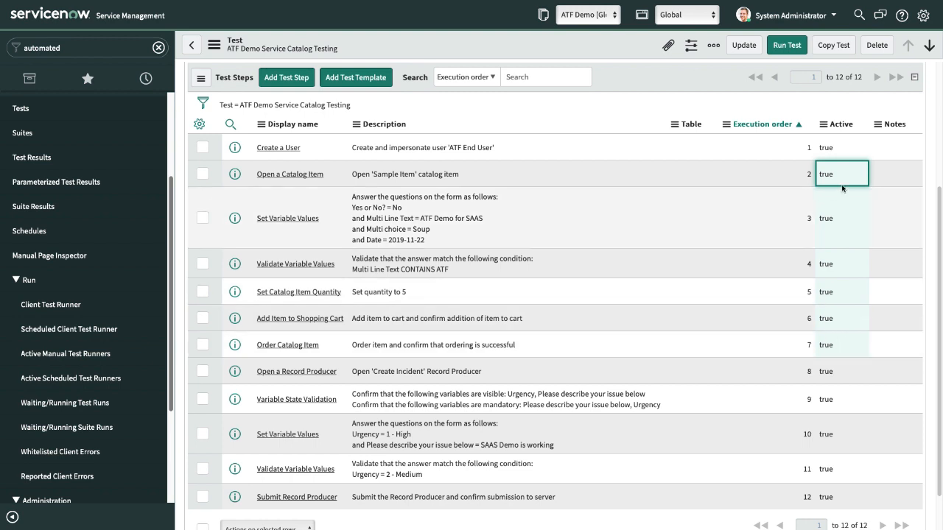
{"action": "double_click", "coordinate": [839, 176]}
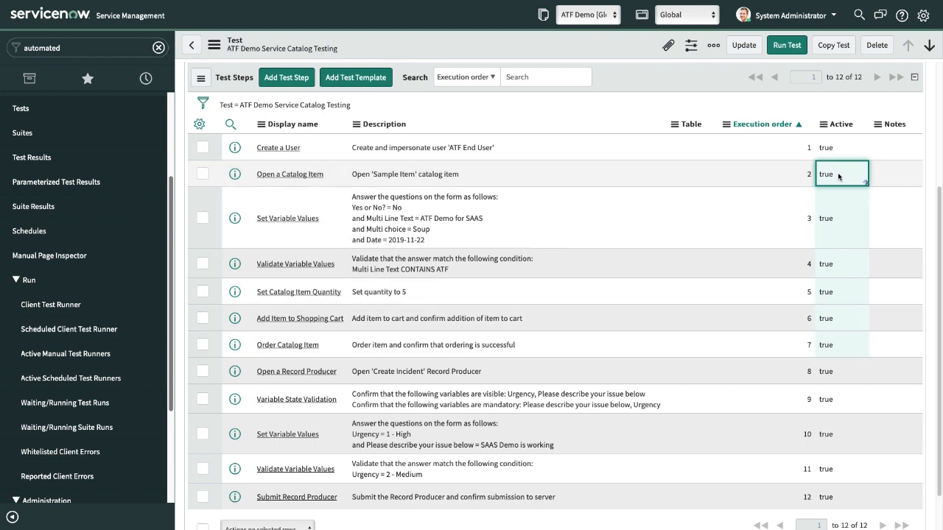
{"action": "left_click", "coordinate": [839, 177]}
{"action": "left_click", "coordinate": [836, 187]}
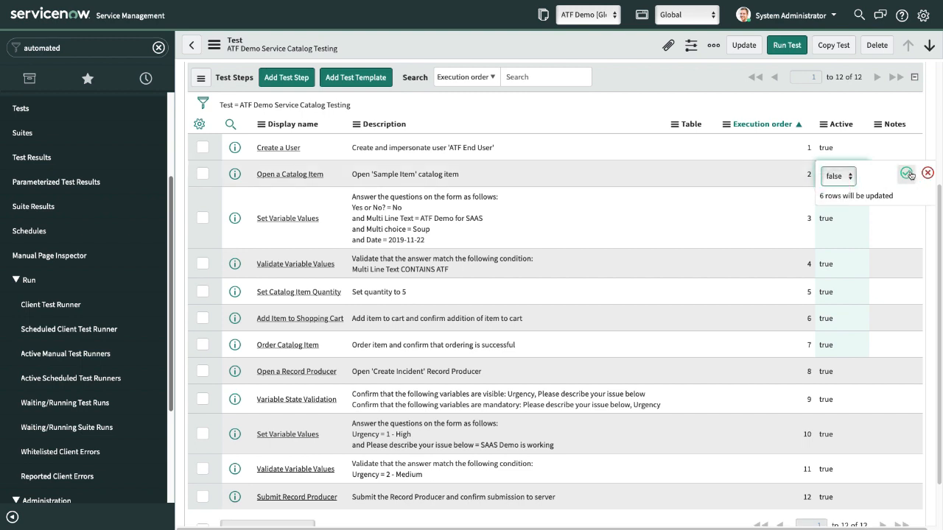
{"action": "left_click", "coordinate": [907, 173]}
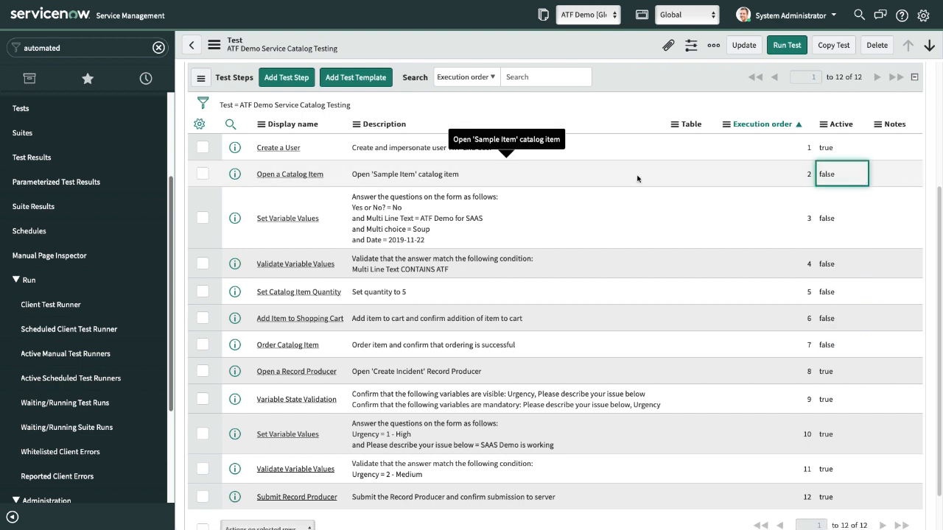
Step: Run the ATF Demo Service Catalog Testing test in the current Safari session and follow its execution in the Client Test Runner
{"action": "scroll", "coordinate": [340, 122], "scroll_direction": "down", "scroll_amount": 1}
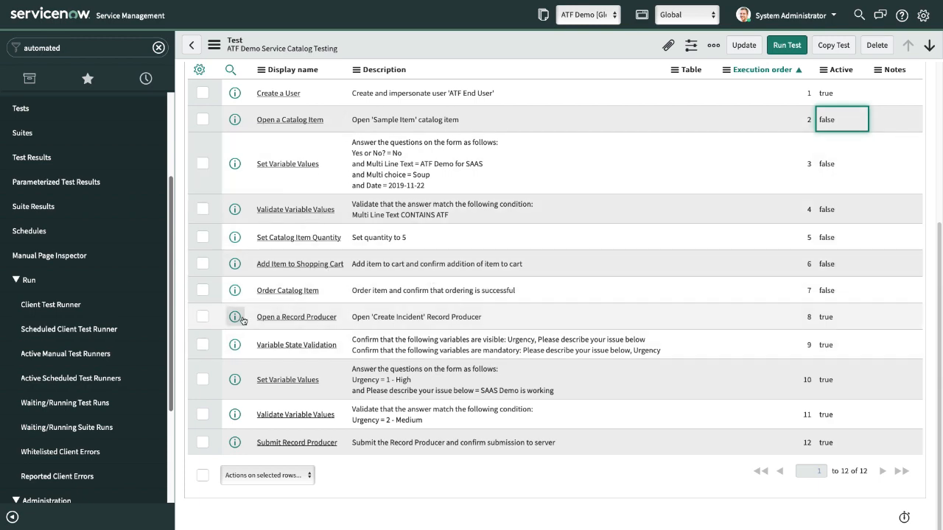
{"action": "scroll", "coordinate": [339, 325], "scroll_direction": "up", "scroll_amount": 5}
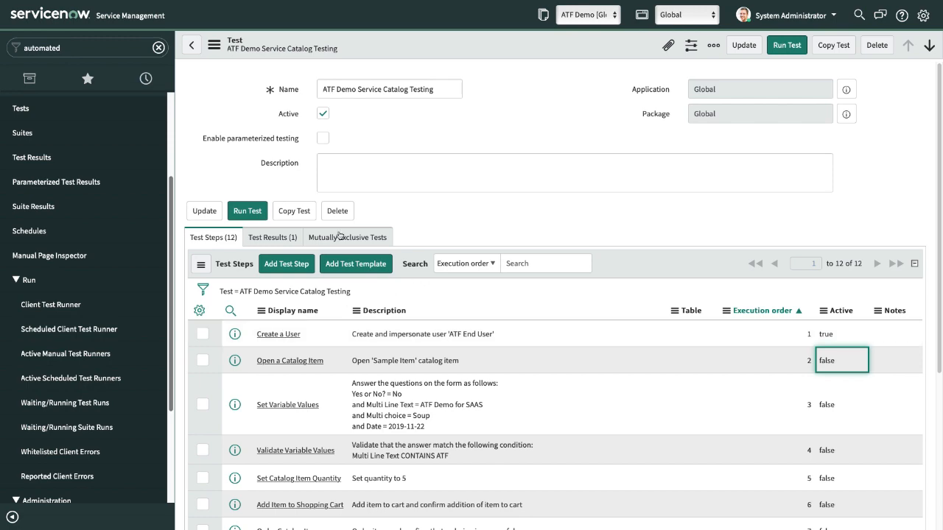
{"action": "left_click", "coordinate": [244, 212]}
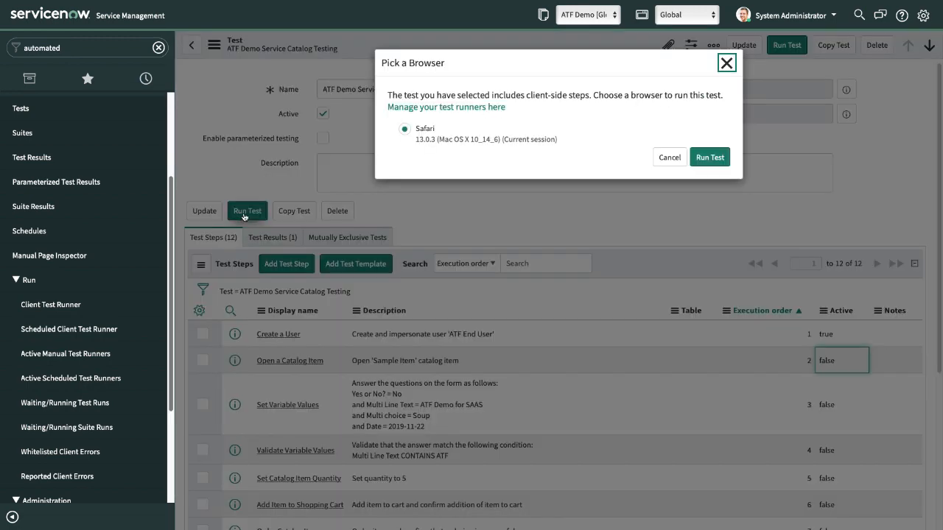
{"action": "left_click", "coordinate": [709, 158]}
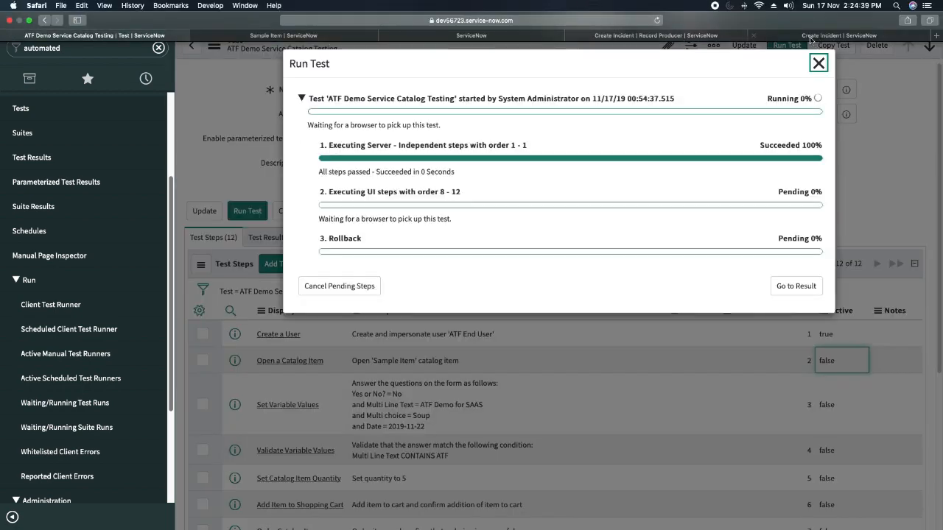
{"action": "left_click", "coordinate": [500, 37]}
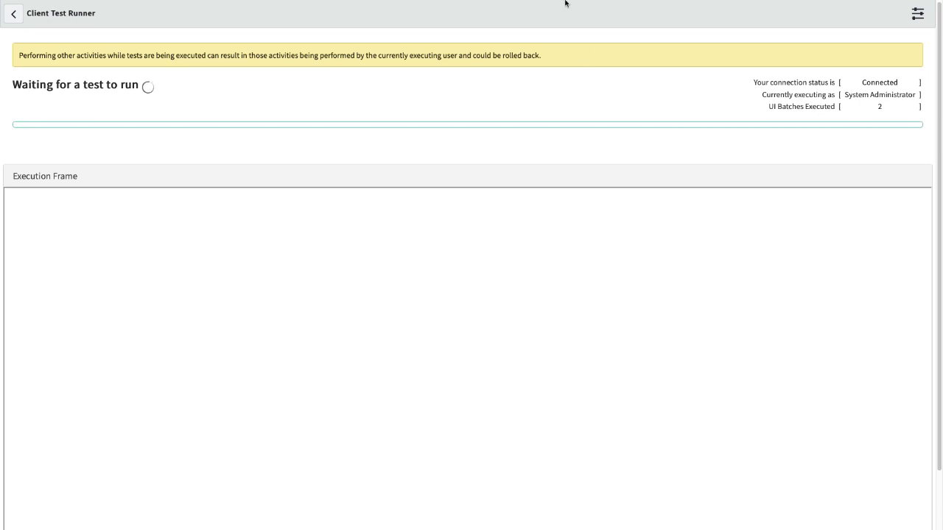
{"action": "left_click", "coordinate": [101, 35]}
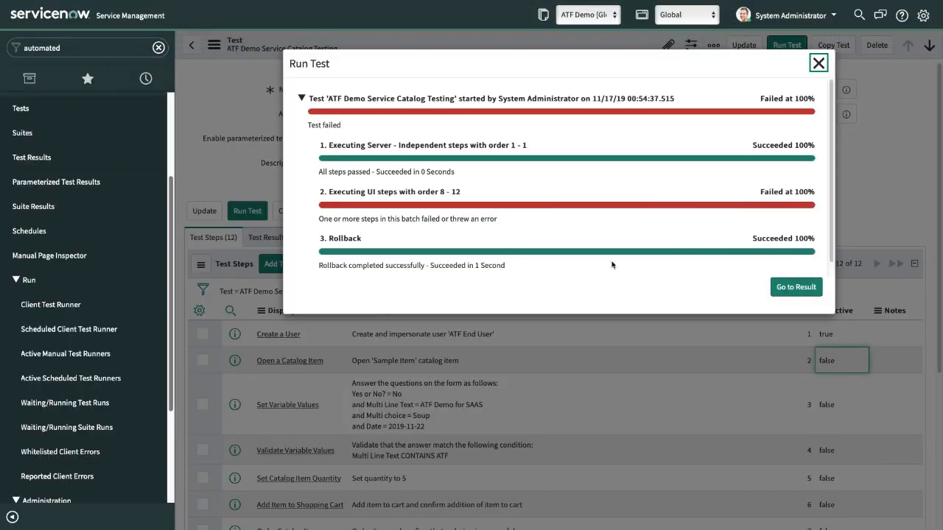
Step: Open the test run's result and review its failure details and the step results in execution order
{"action": "left_click", "coordinate": [798, 286]}
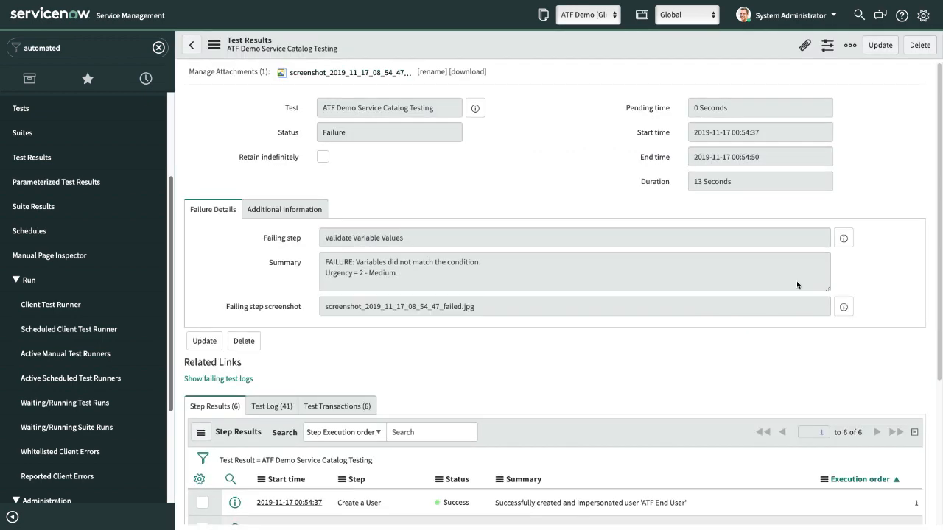
{"action": "scroll", "coordinate": [523, 306], "scroll_direction": "down", "scroll_amount": 3}
{"action": "scroll", "coordinate": [507, 309], "scroll_direction": "down", "scroll_amount": 1}
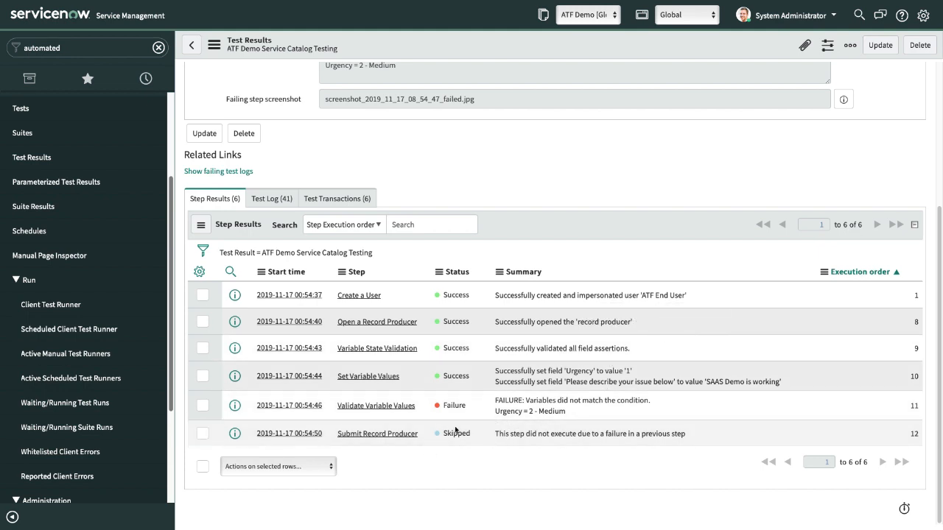
{"action": "scroll", "coordinate": [456, 433], "scroll_direction": "up", "scroll_amount": 3}
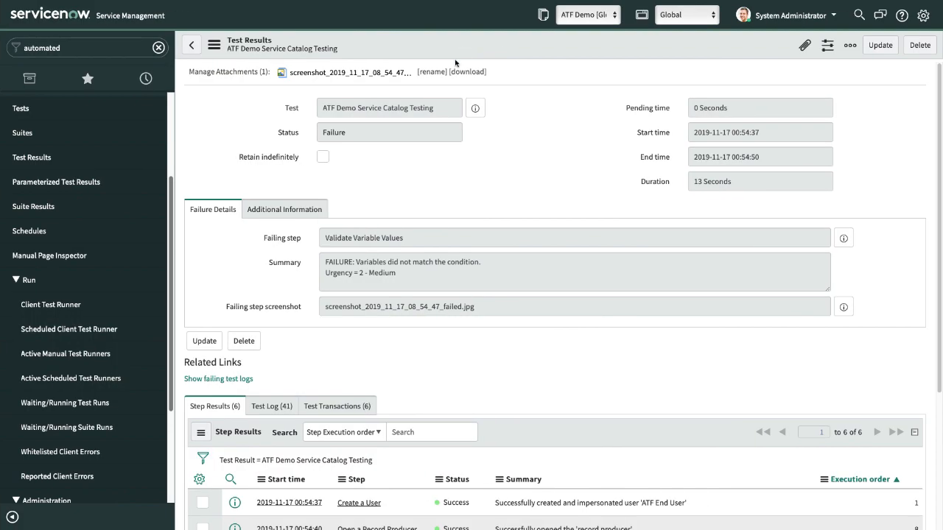
Step: Switch to Preview to inspect the failing step's screenshot of the Create Incident form, and return to the test result in Safari
{"action": "key", "text": "super+Tab"}
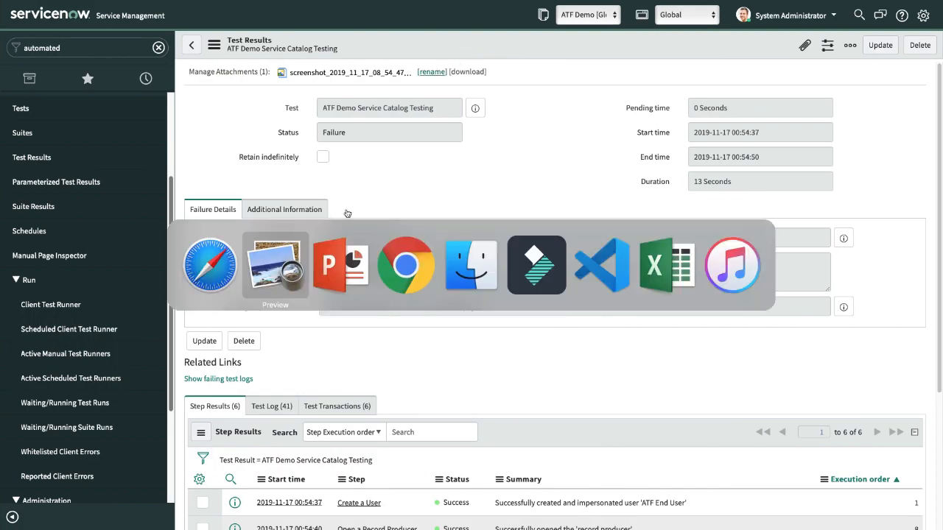
{"action": "left_click", "coordinate": [266, 263]}
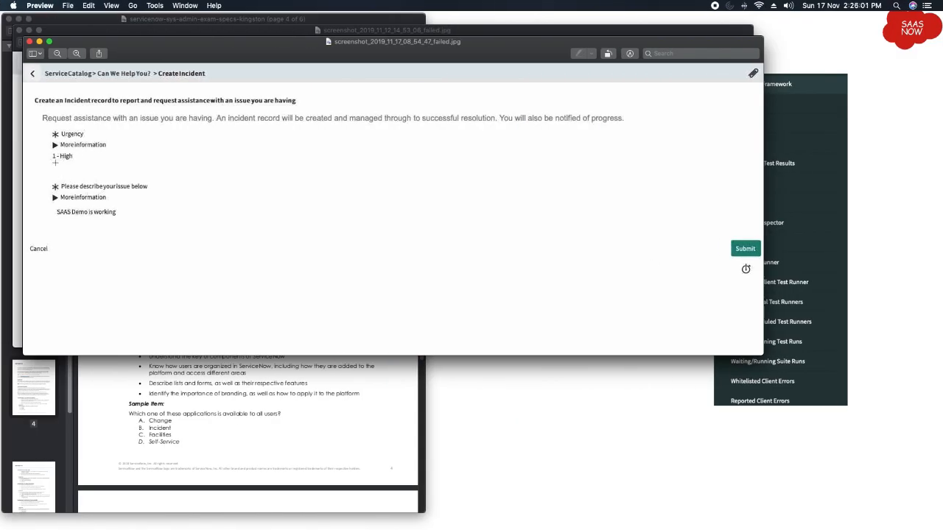
{"action": "key", "text": "super+Tab"}
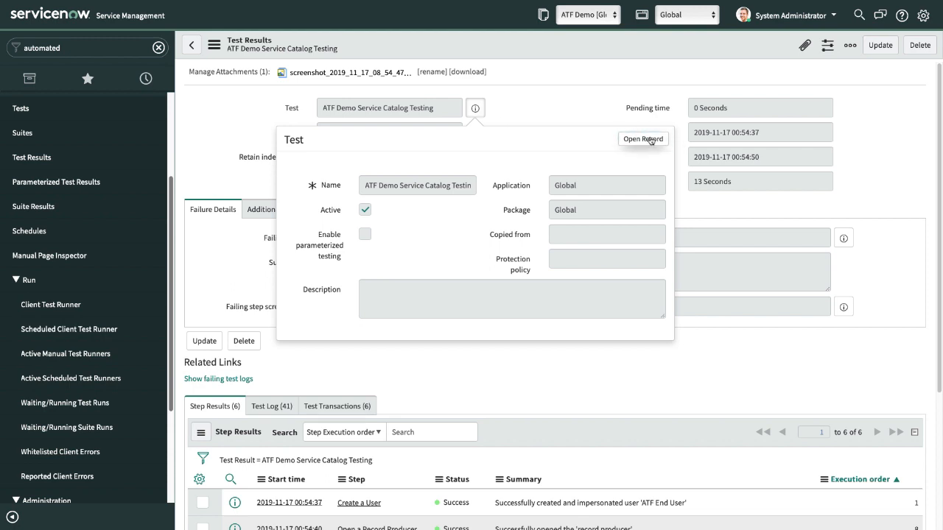
Step: Open the test record from the result and update the Validate Variable Values step at execution order 11 to urgency is 1 - High
{"action": "left_click", "coordinate": [650, 141]}
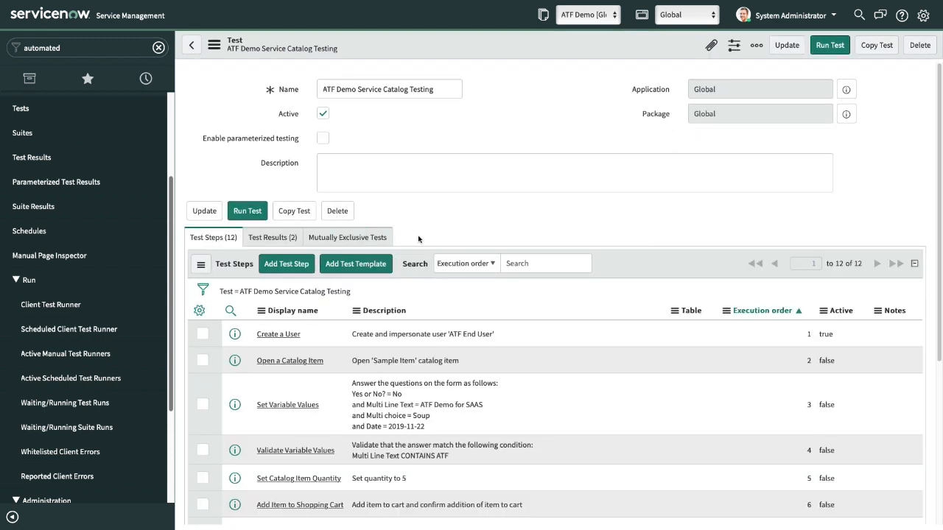
{"action": "scroll", "coordinate": [516, 262], "scroll_direction": "down", "scroll_amount": 3}
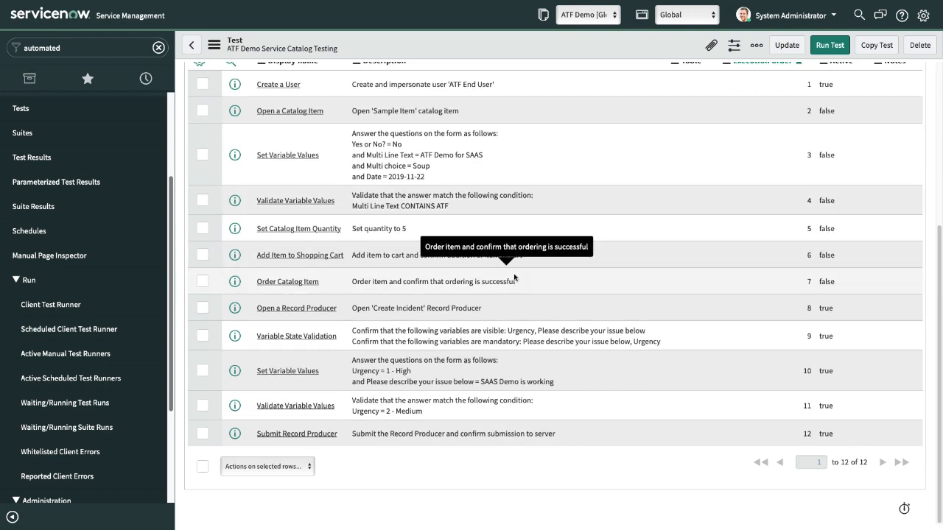
{"action": "left_click", "coordinate": [295, 406]}
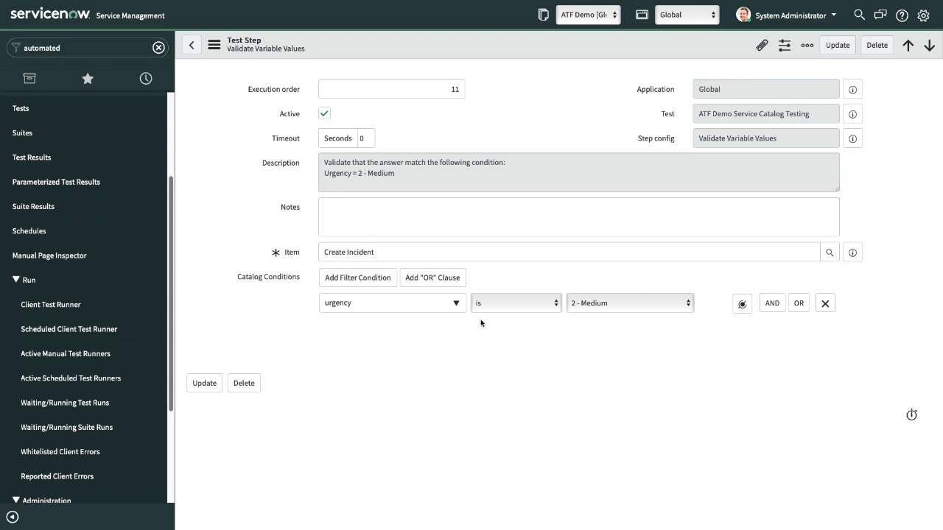
{"action": "left_click", "coordinate": [597, 307]}
{"action": "left_click", "coordinate": [592, 296]}
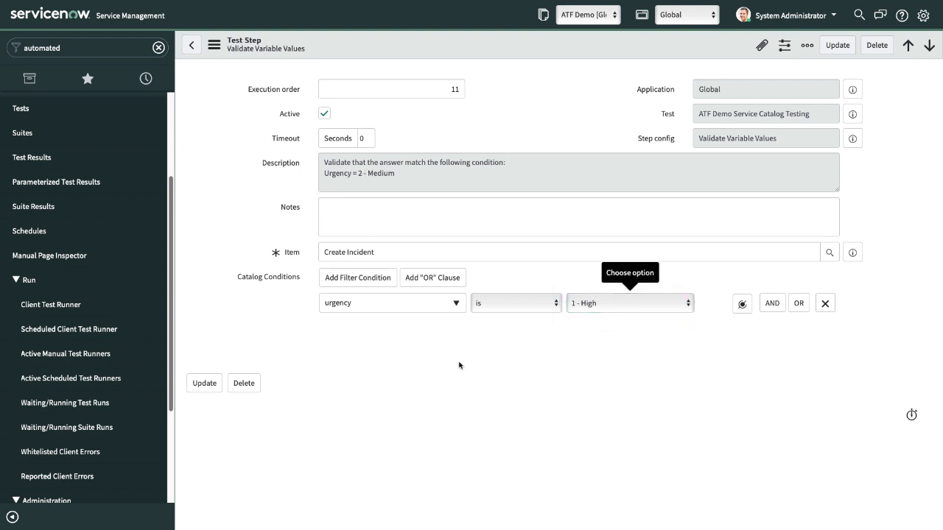
{"action": "left_click", "coordinate": [205, 384]}
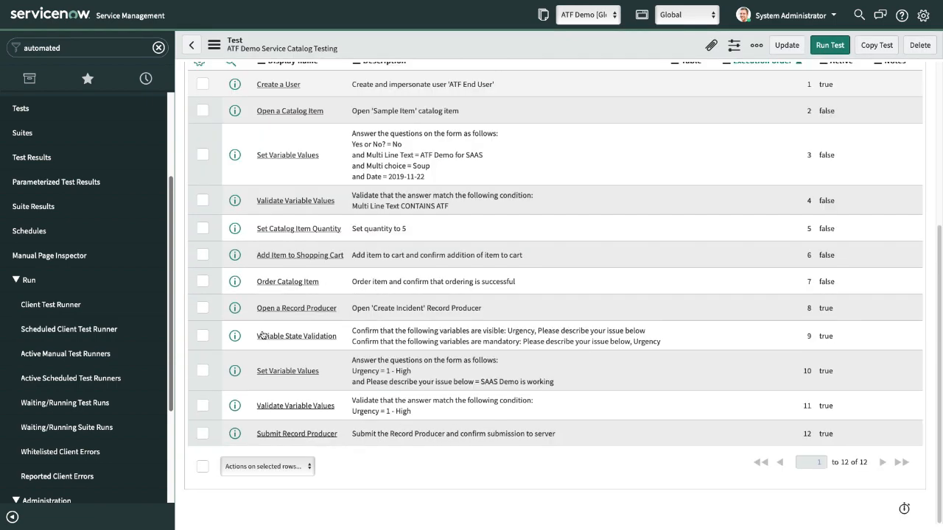
Step: Rerun the test with the corrected urgency condition and check its progress in the Client Test Runner and the run dialog
{"action": "scroll", "coordinate": [266, 324], "scroll_direction": "up", "scroll_amount": 4}
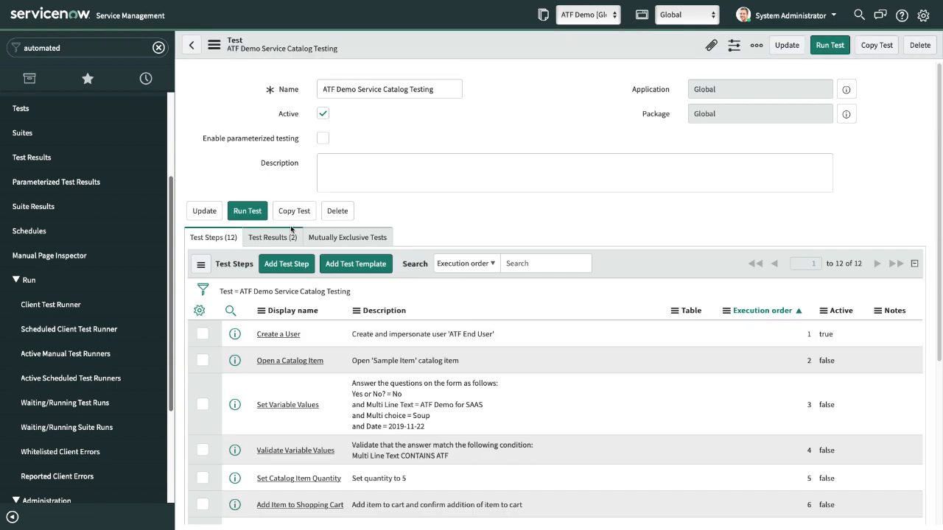
{"action": "left_click", "coordinate": [242, 212]}
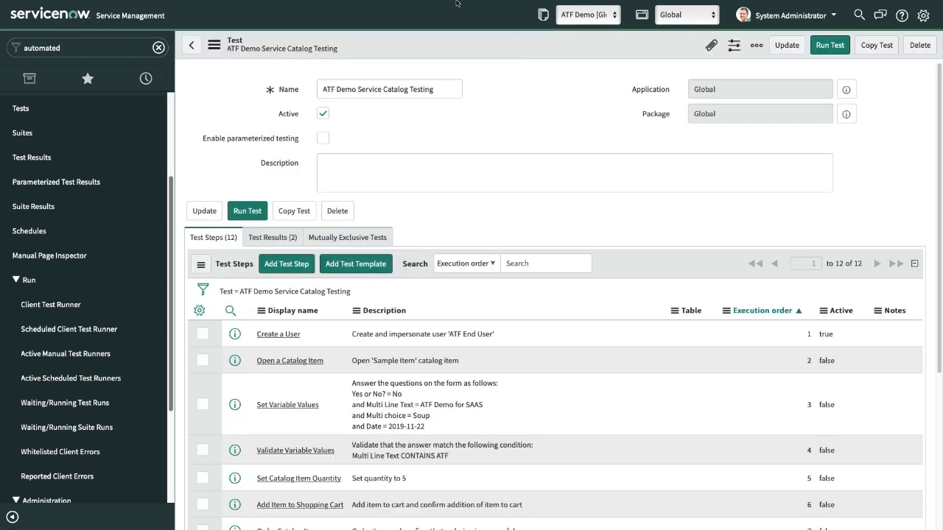
{"action": "mouse_move", "coordinate": [459, 3]}
{"action": "left_click", "coordinate": [458, 38]}
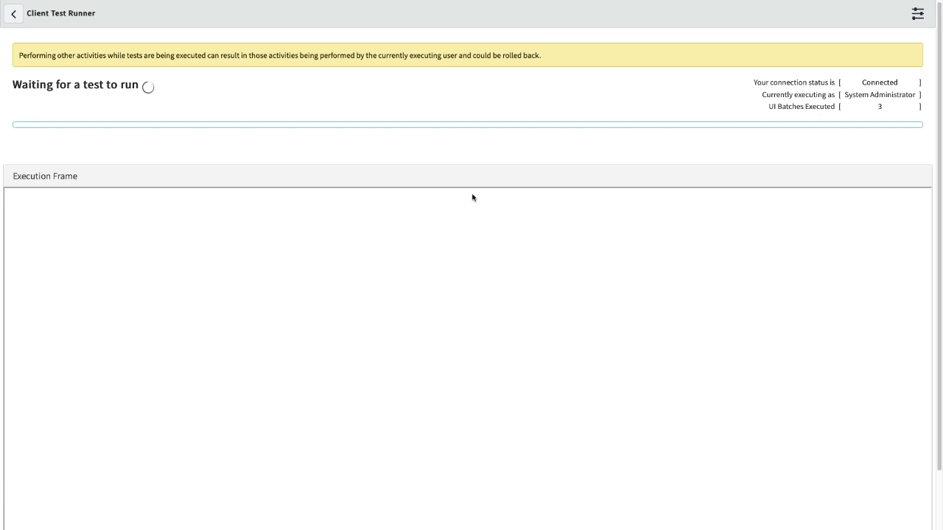
{"action": "mouse_move", "coordinate": [477, 2]}
{"action": "left_click", "coordinate": [111, 35]}
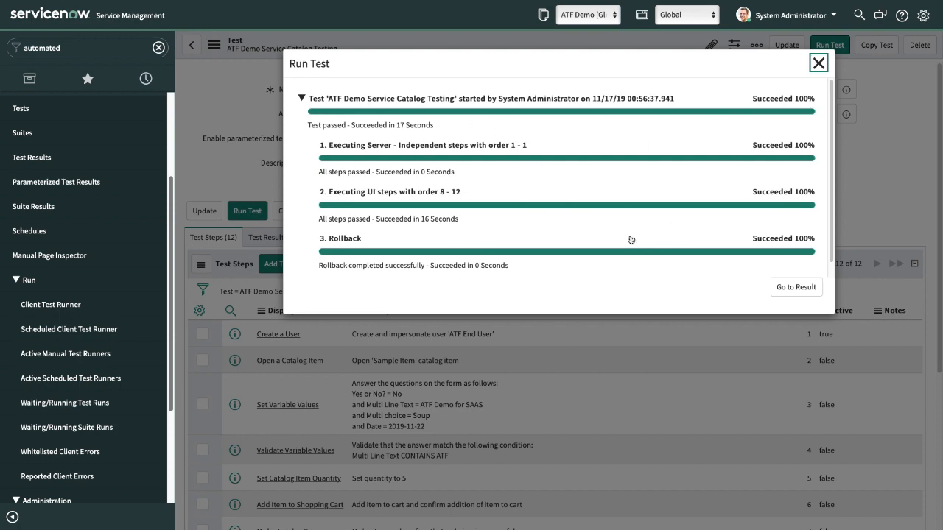
Step: Open the result of the rerun and review its overall status, output and individual step results
{"action": "left_click", "coordinate": [790, 287]}
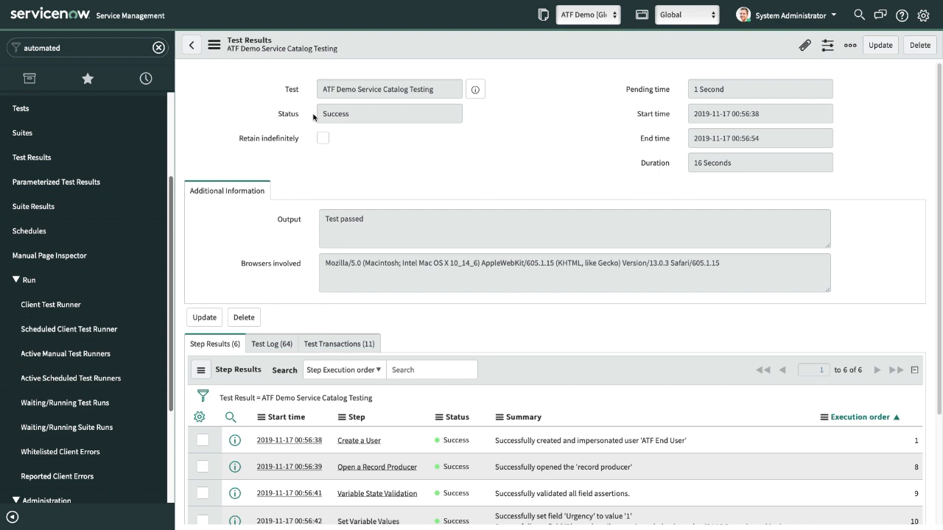
{"action": "scroll", "coordinate": [317, 119], "scroll_direction": "down", "scroll_amount": 4}
{"action": "scroll", "coordinate": [318, 121], "scroll_direction": "up", "scroll_amount": 4}
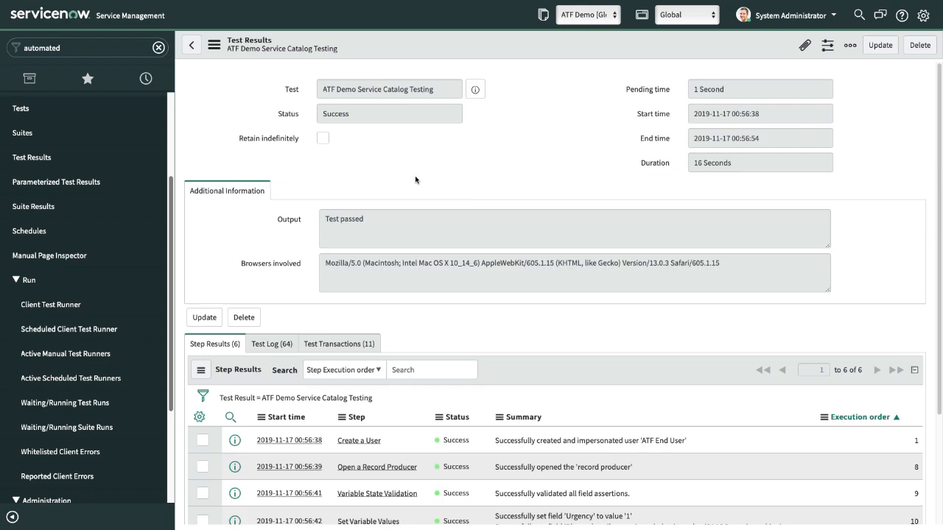